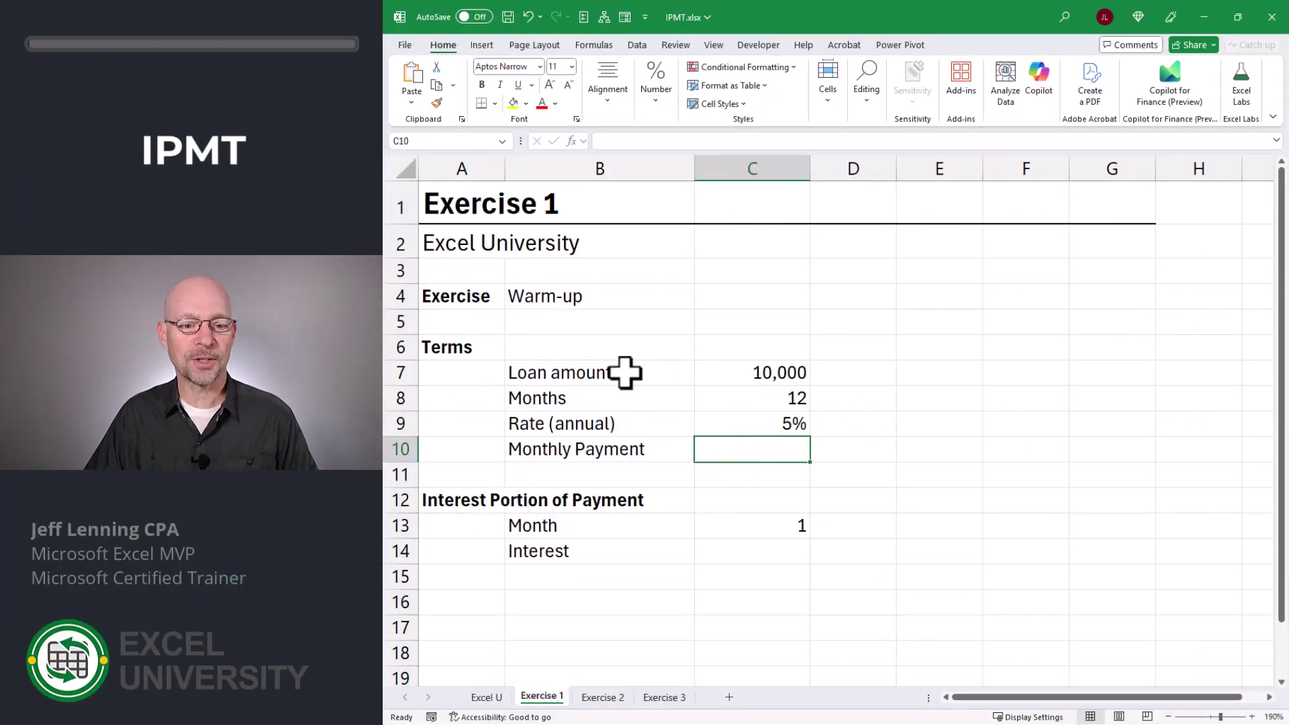
Review the loan amount, months and annual rate values, then select Monthly Payment cell C10.
click(625, 373)
click(753, 372)
click(590, 398)
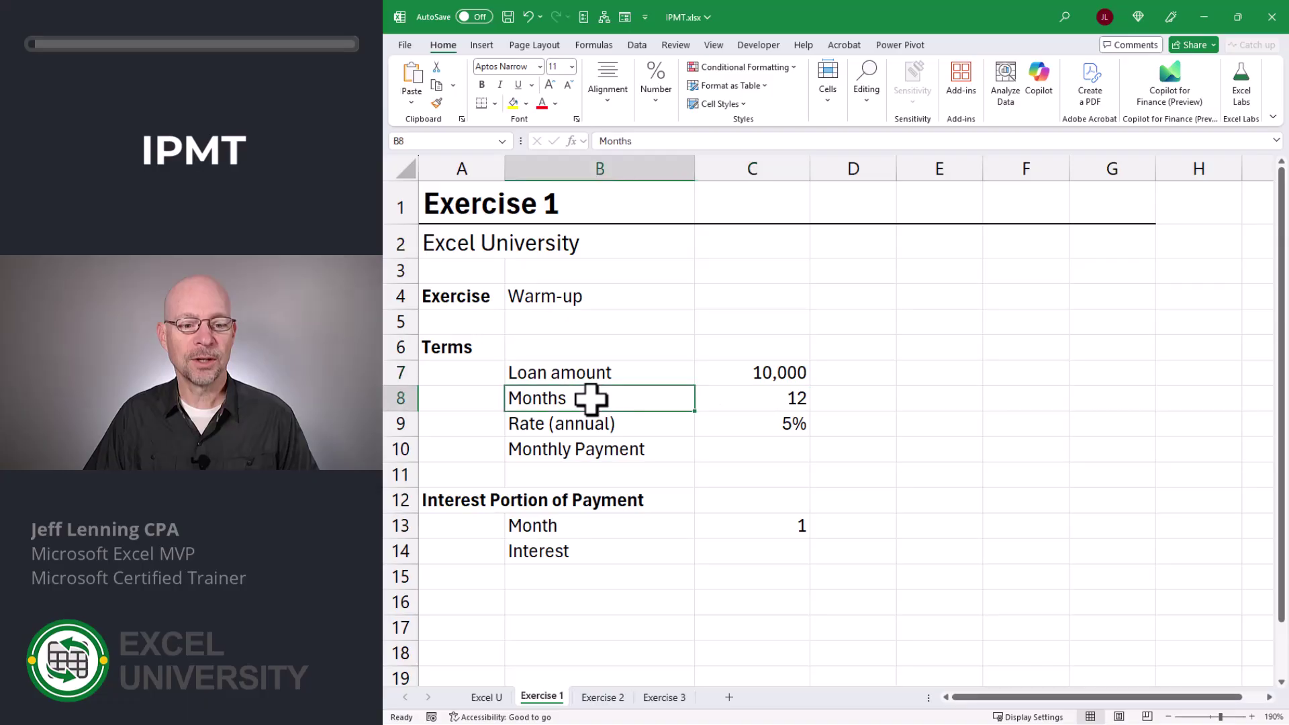
click(753, 398)
click(608, 427)
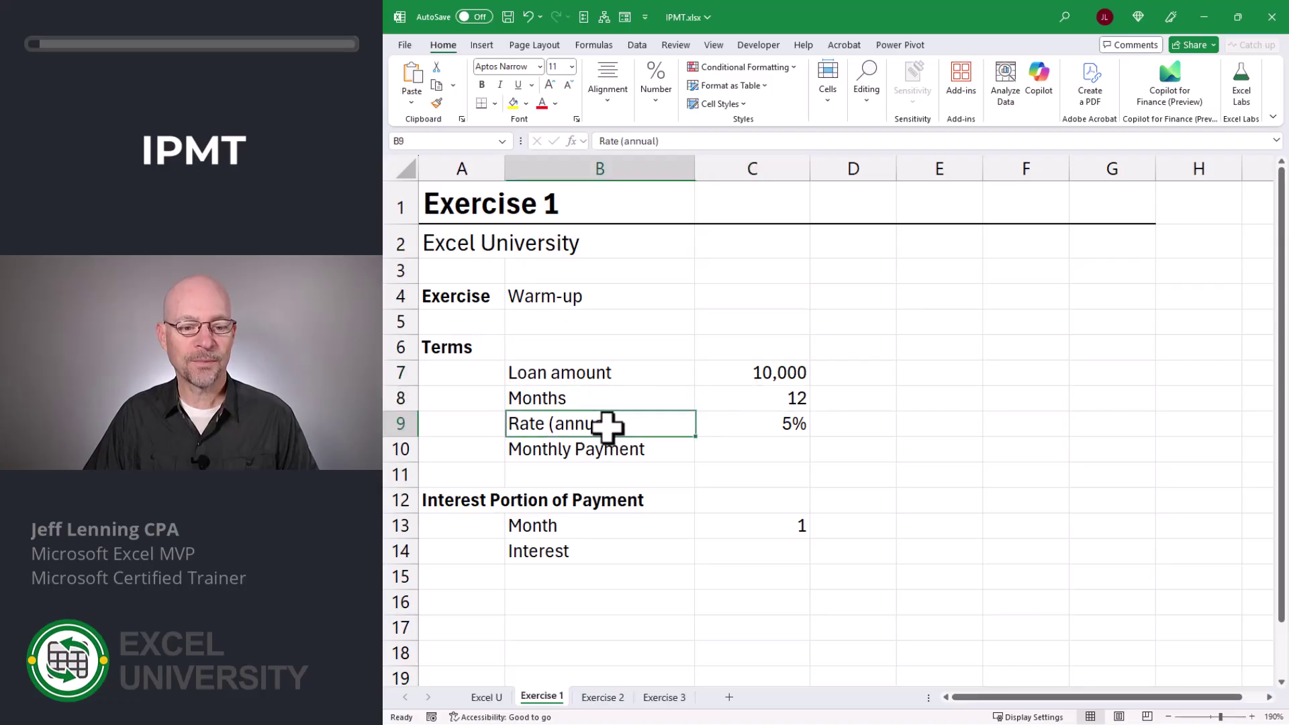
click(741, 428)
click(739, 451)
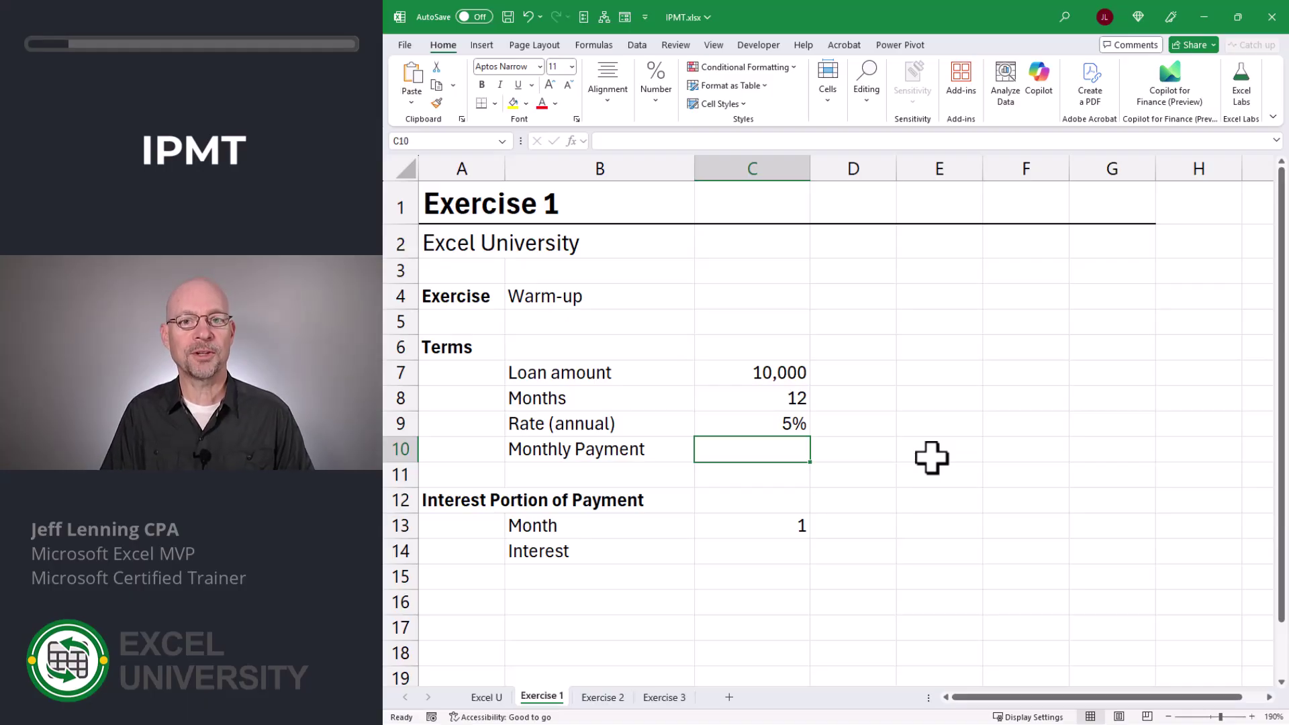
Enter =PMT(C9/12,C8,C7) in C10, giving a monthly payment of ($856.07).
text(=pmt)
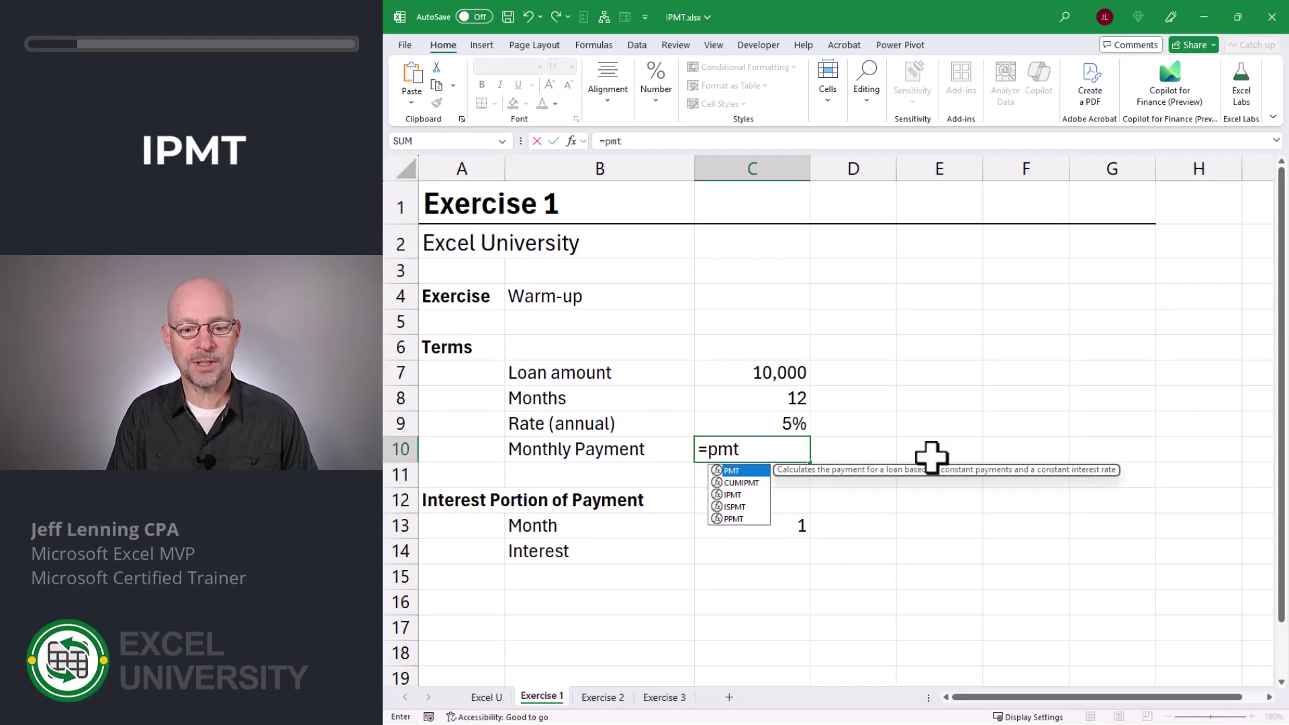
key(Tab)
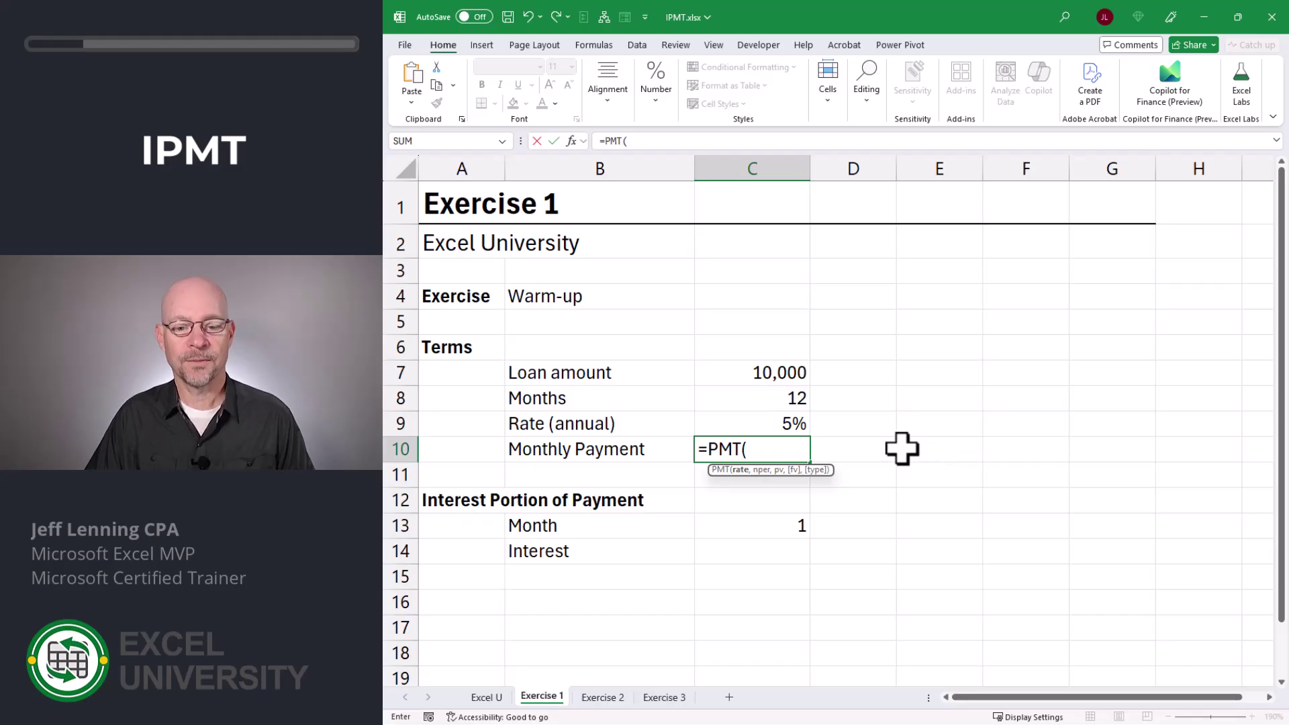
click(781, 420)
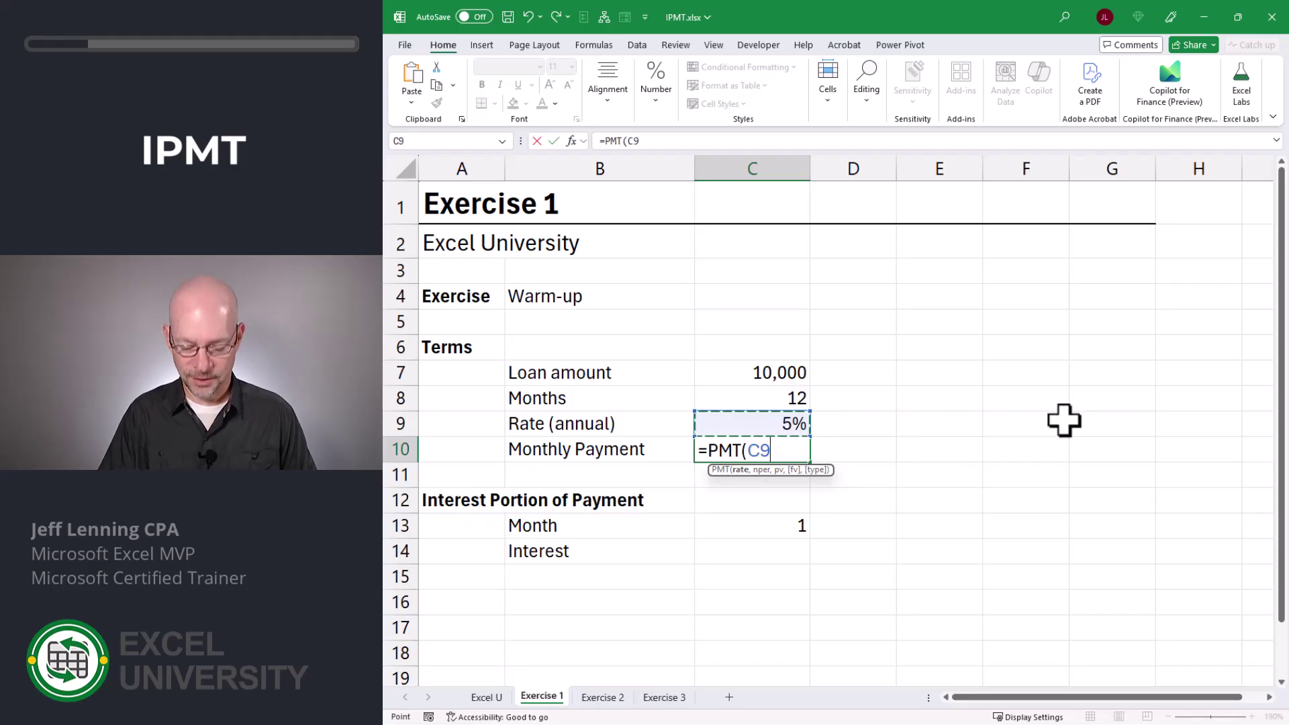
text(/12,)
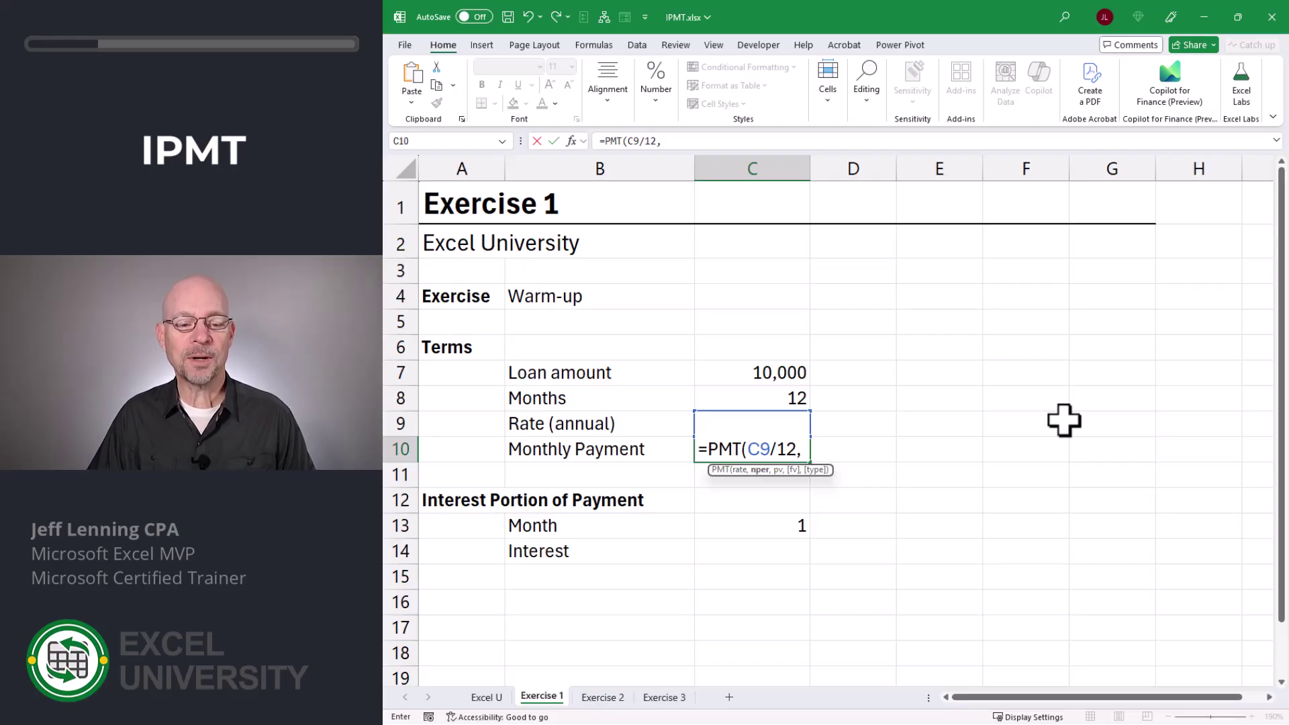
click(754, 399)
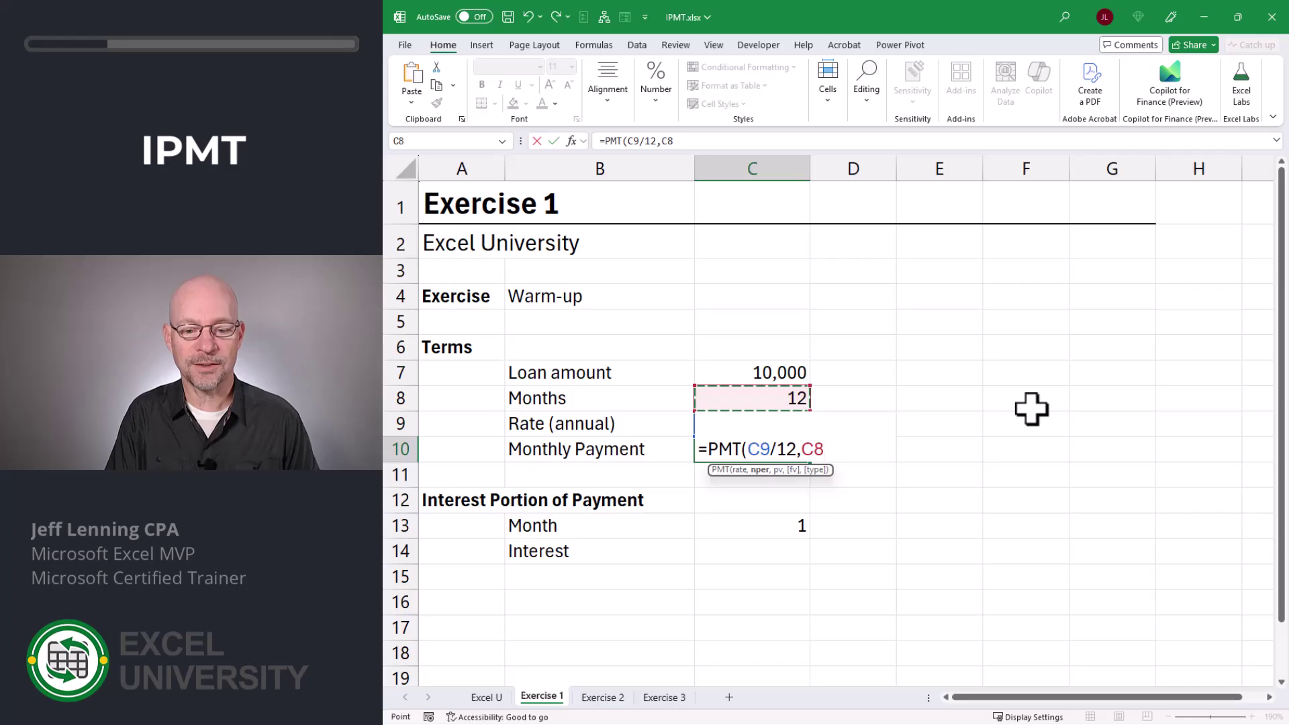
text(,)
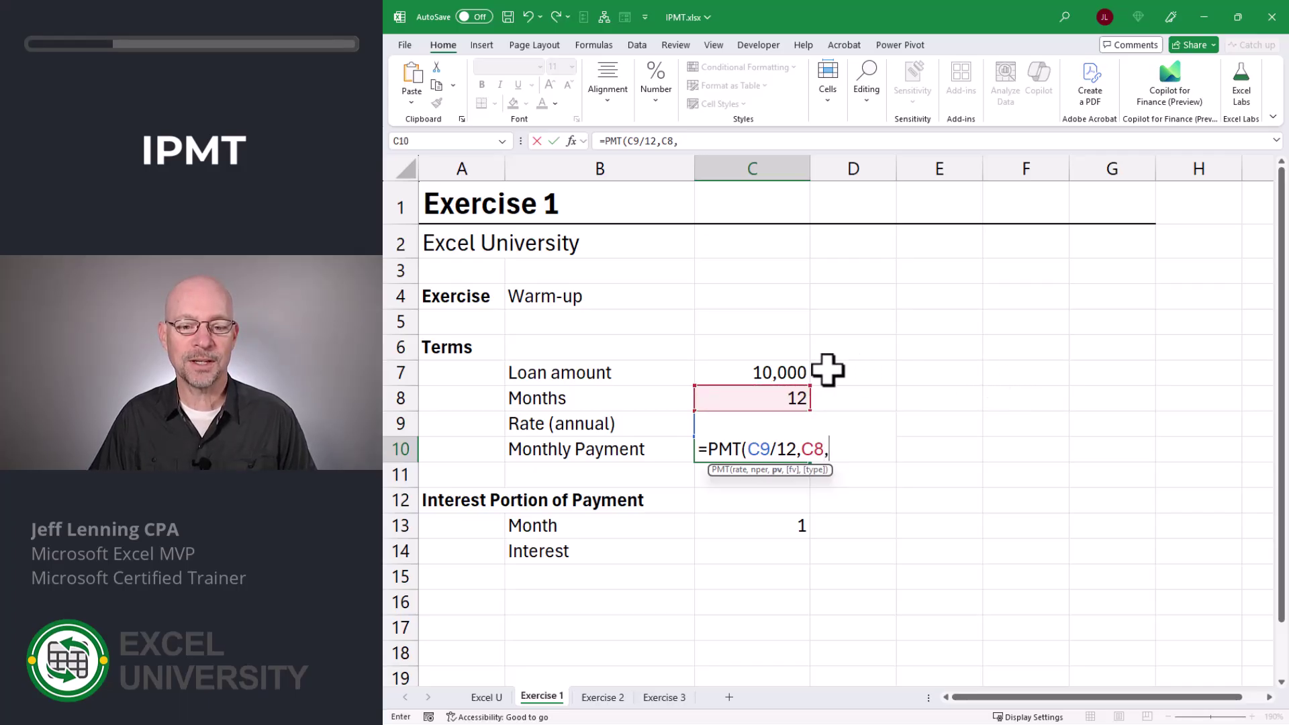
click(763, 370)
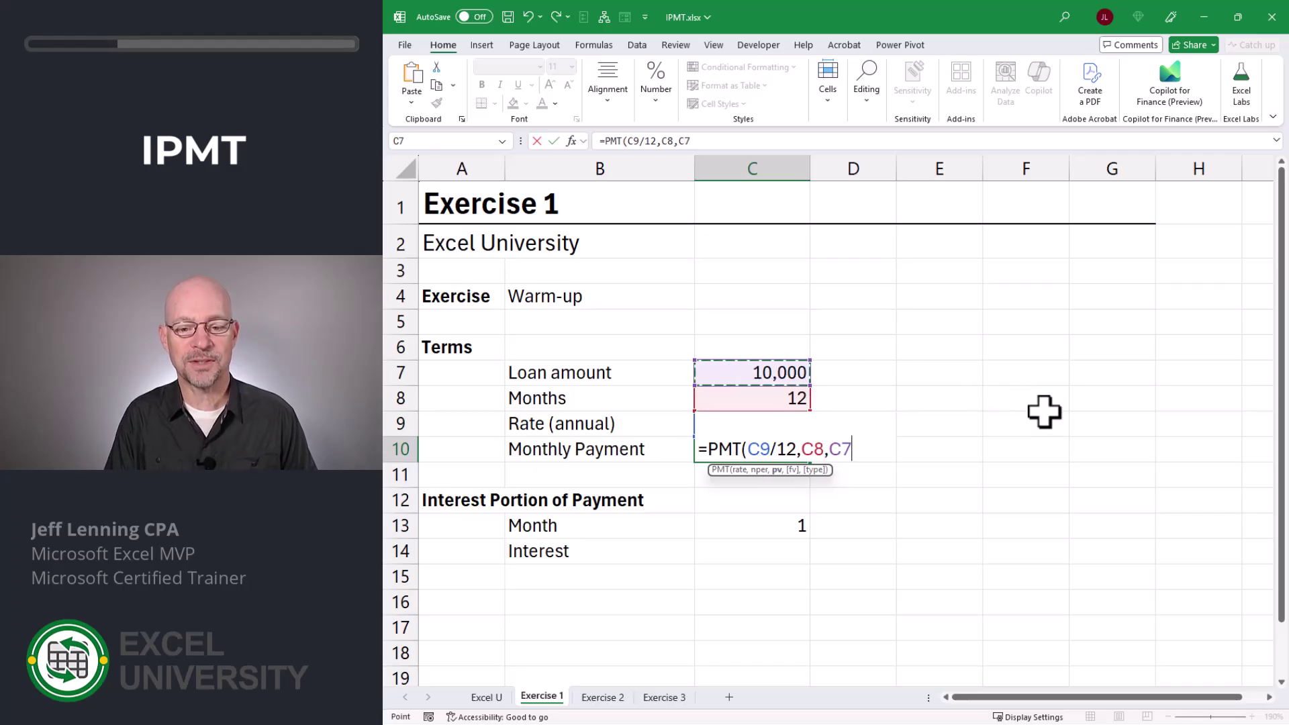
text())
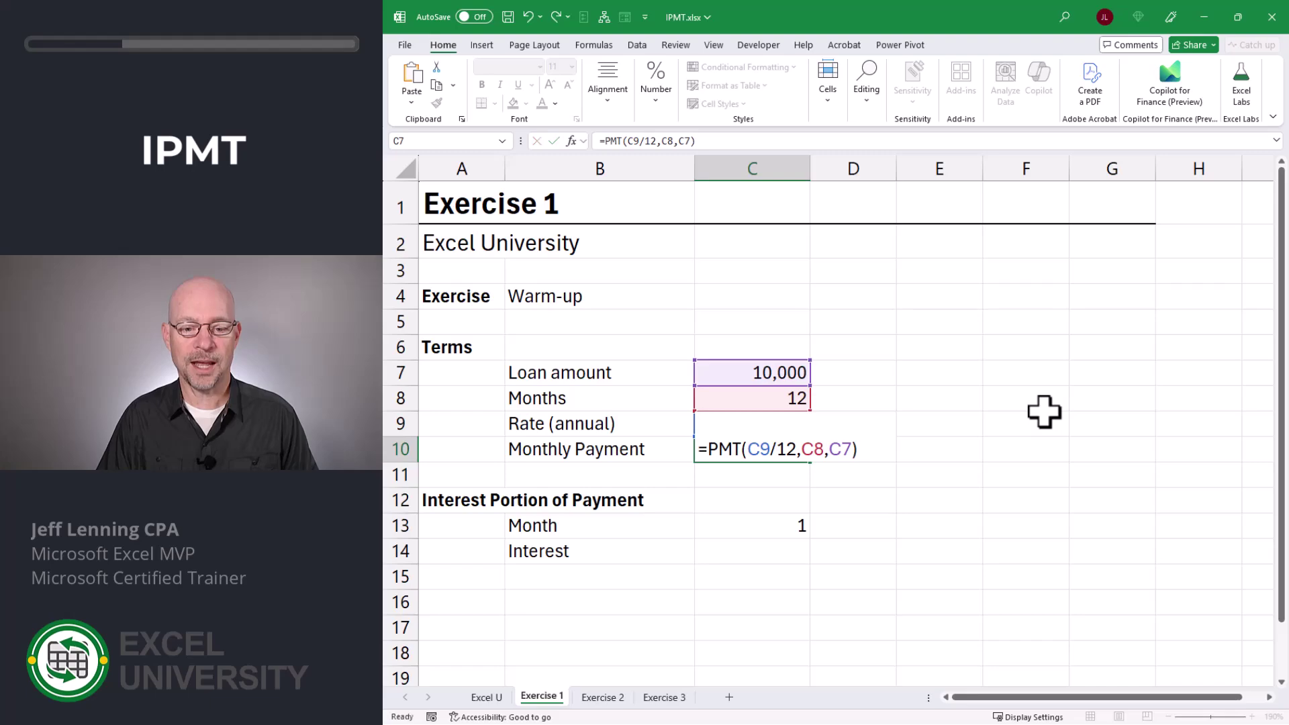
key(Return)
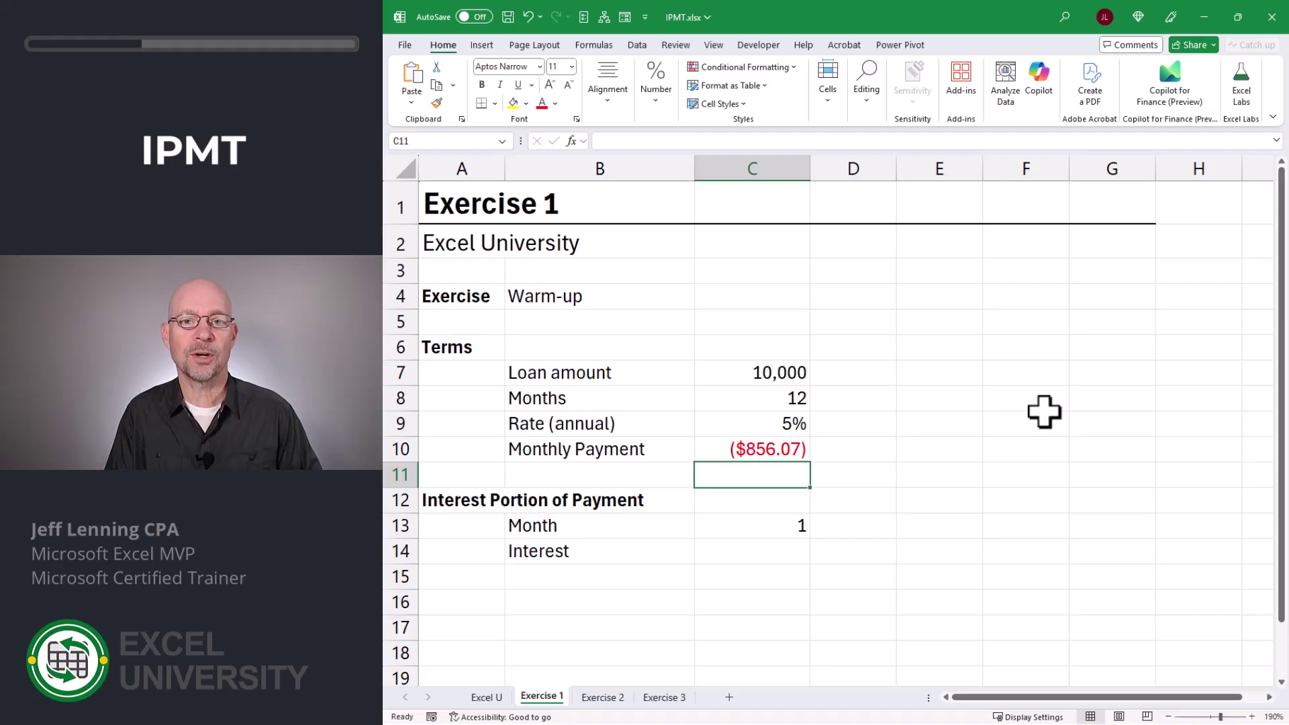
key(Down)
key(Down)
key(Down)
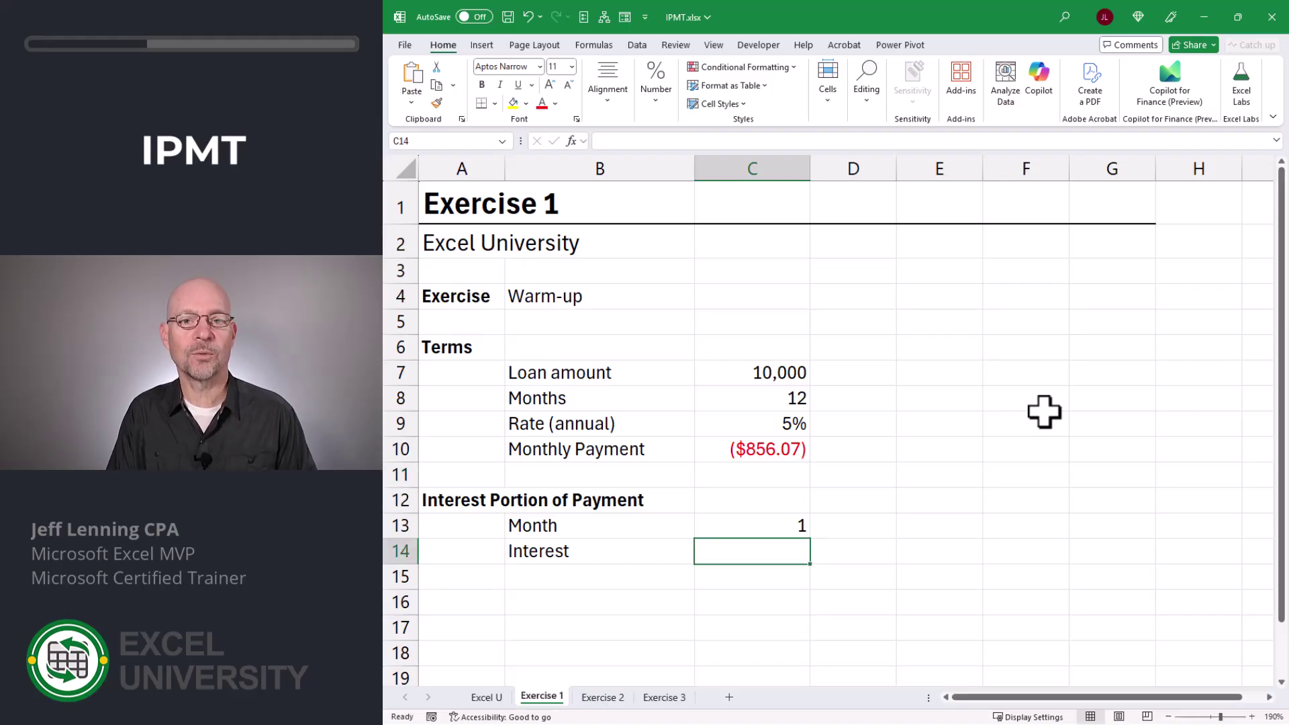
Enter =IPMT(C9/12,1,C8,C7) in C14 for month-1 interest of ($41.67).
text(=)
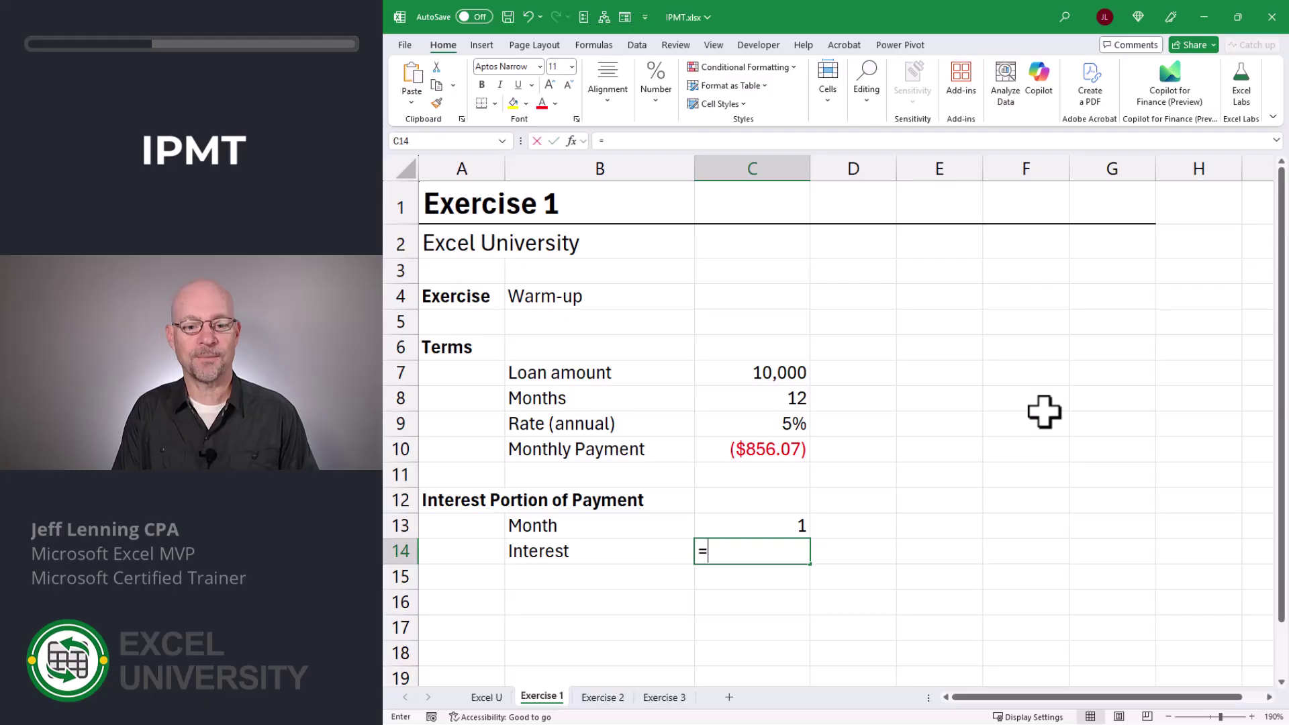
text(ipm)
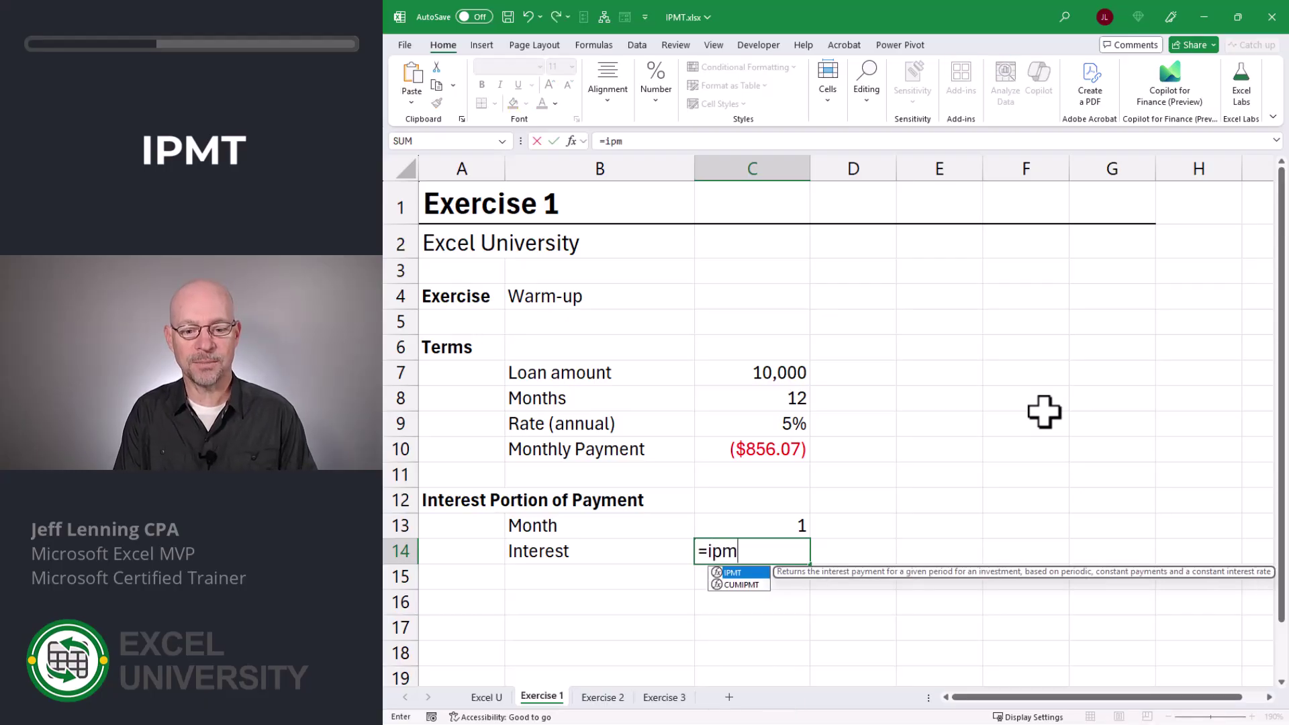
key(Tab)
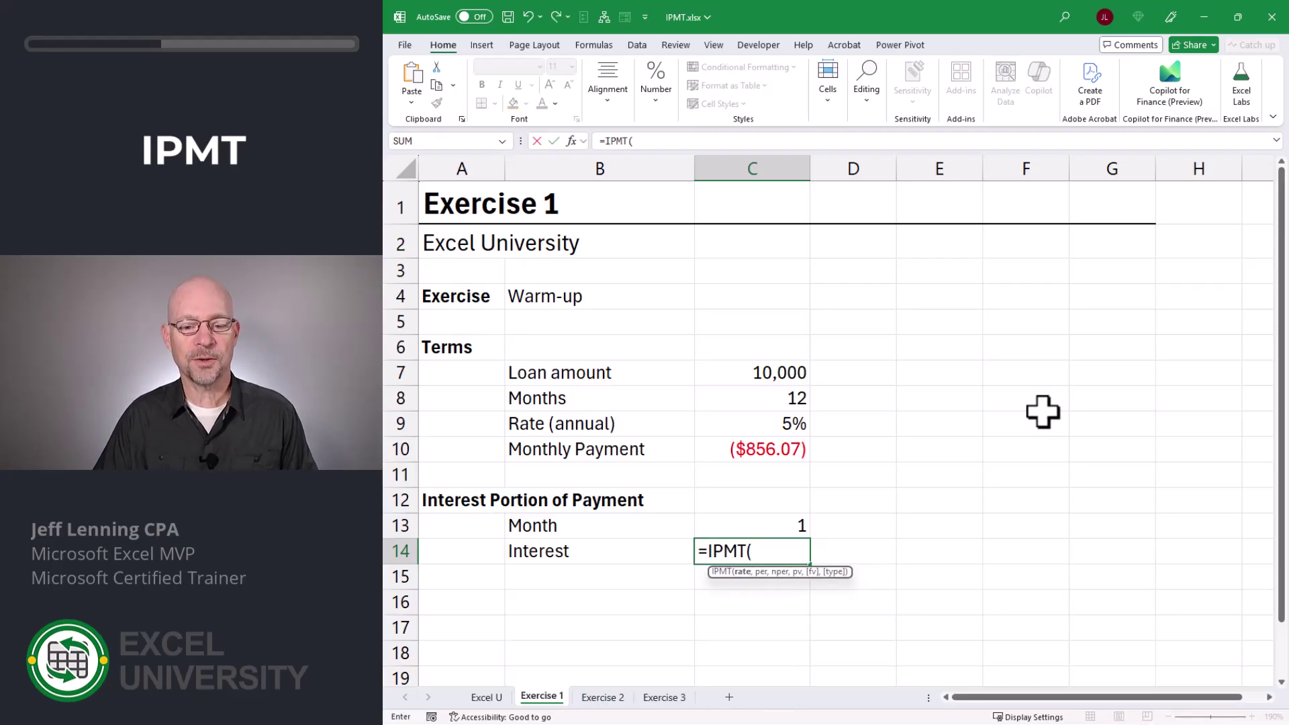
click(764, 423)
text(/12,)
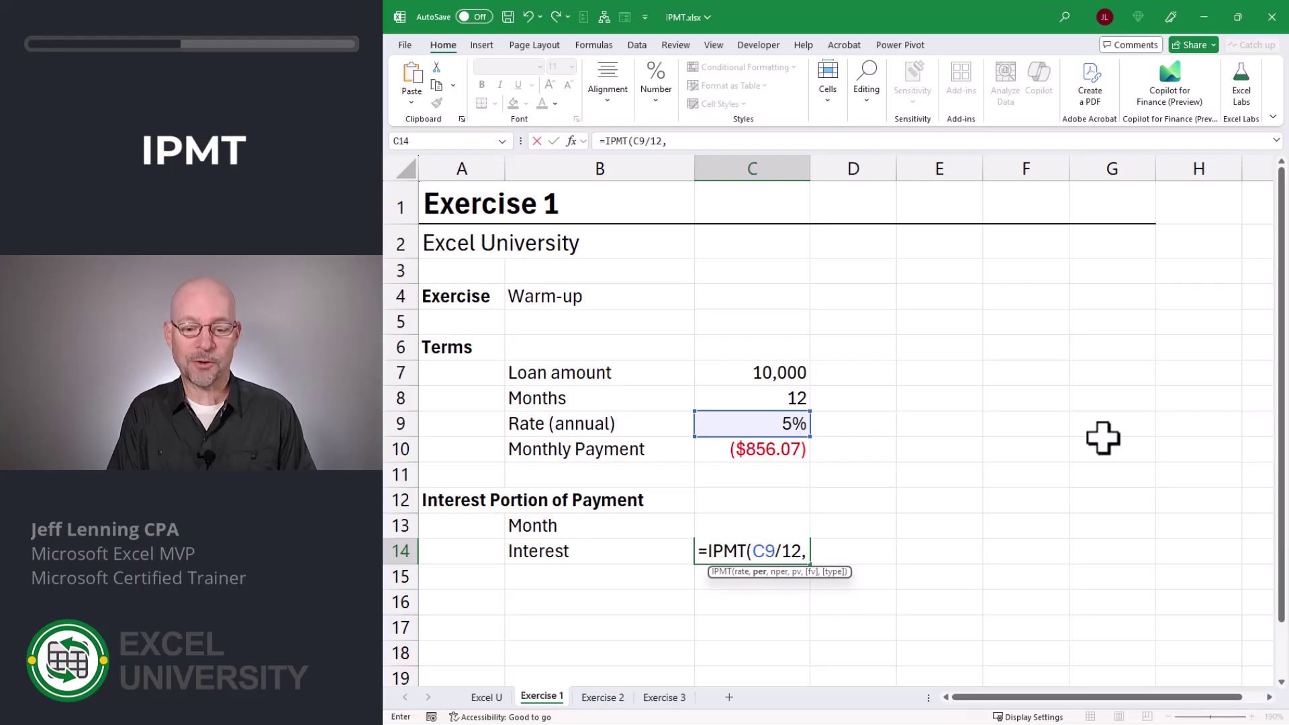
text(1,)
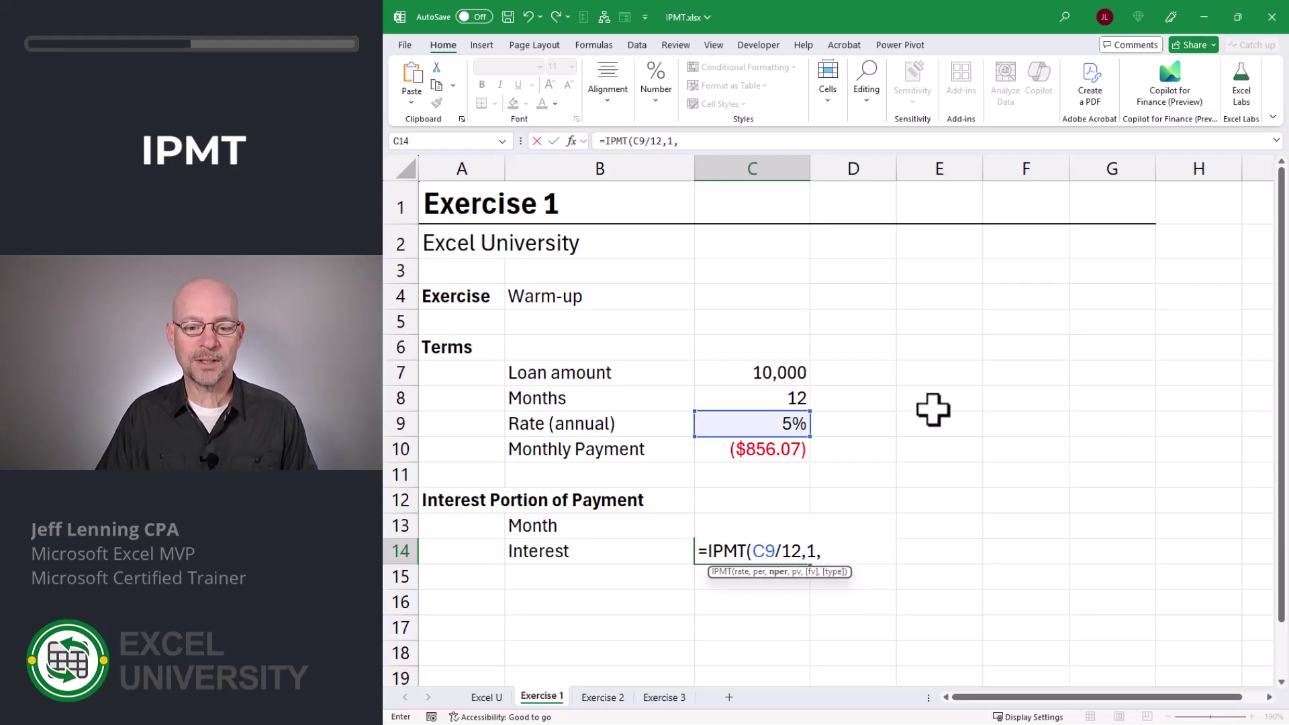
key(Up)
key(Up)
key(Up)
key(Up)
key(Up)
key(Up)
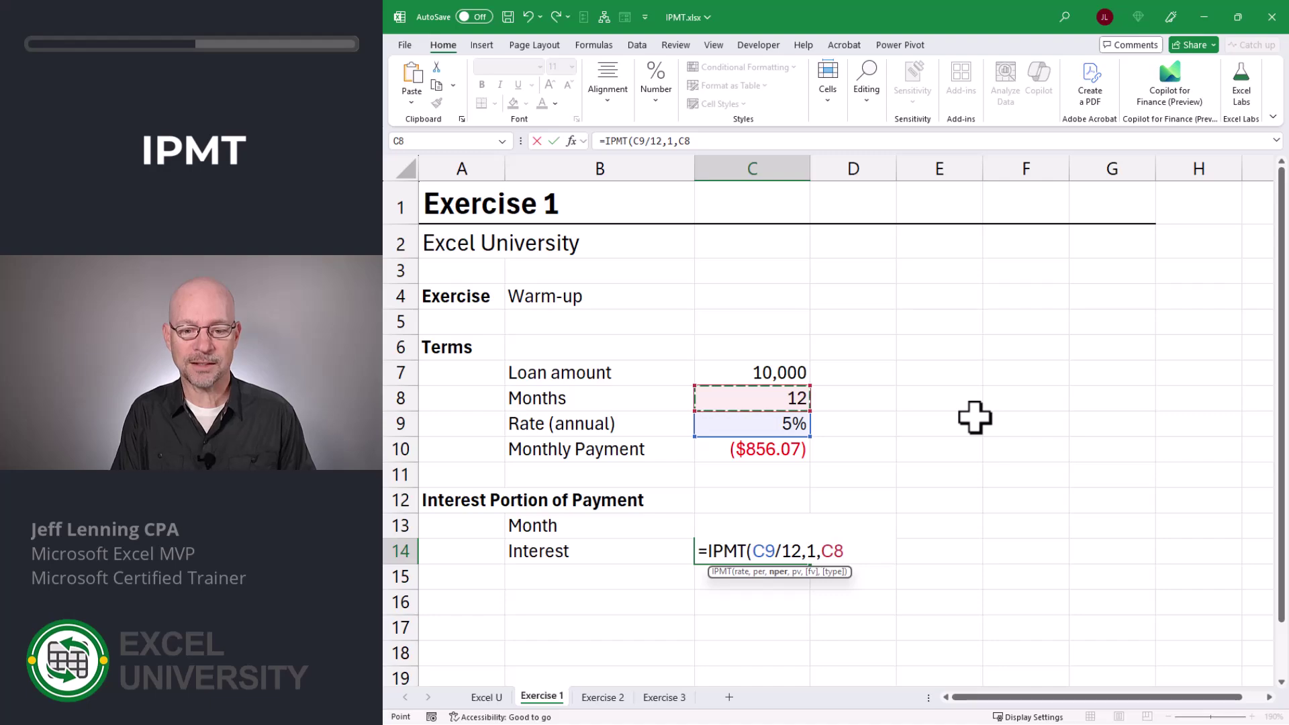
text(,)
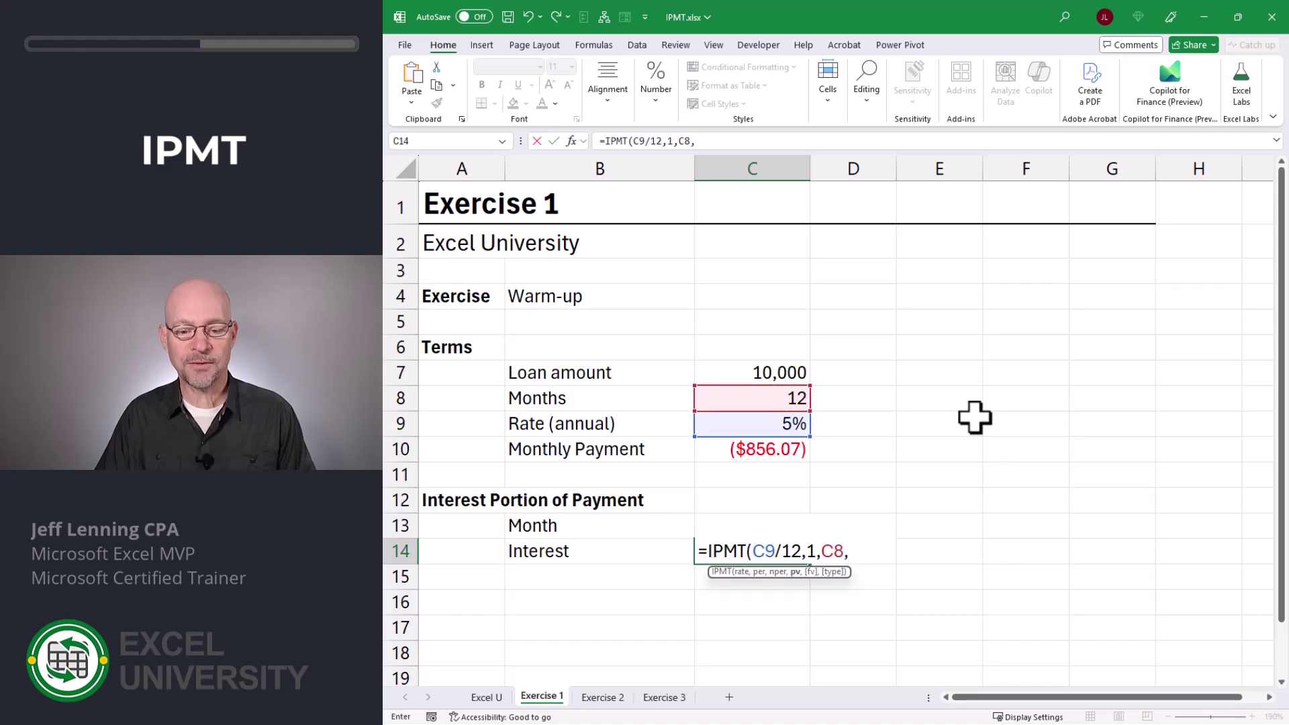
click(744, 371)
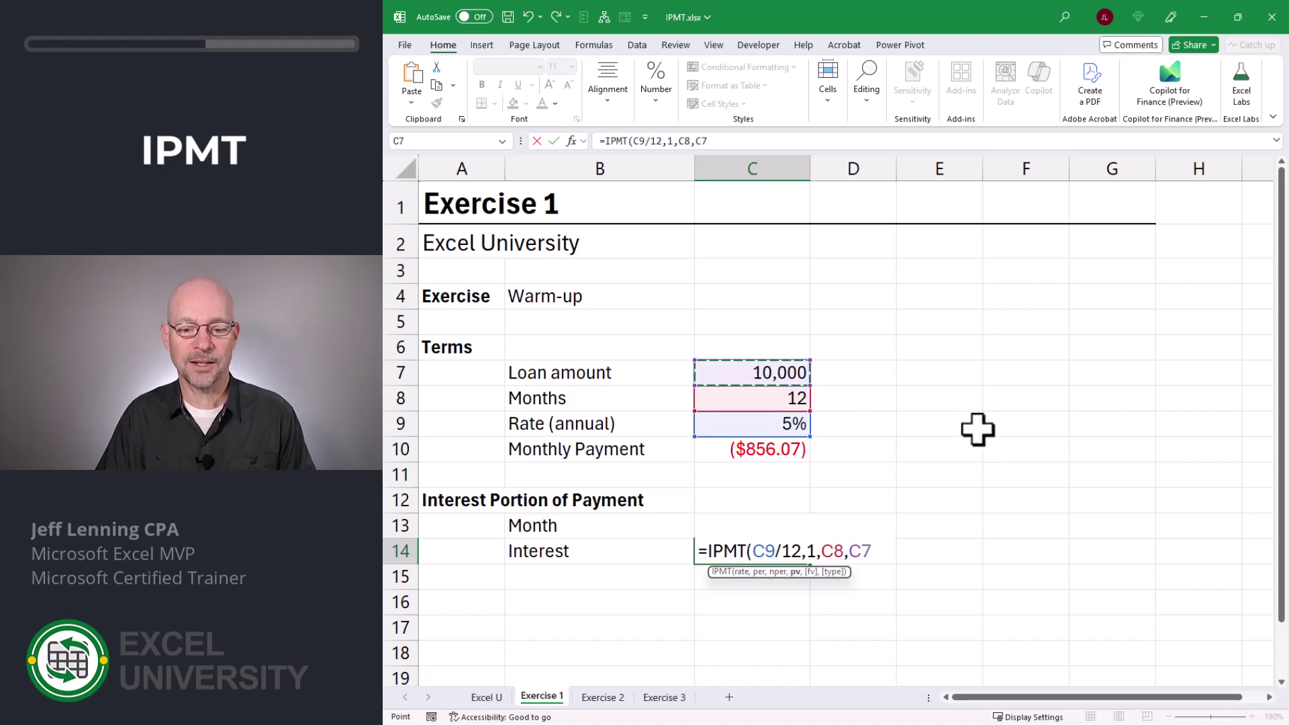
text())
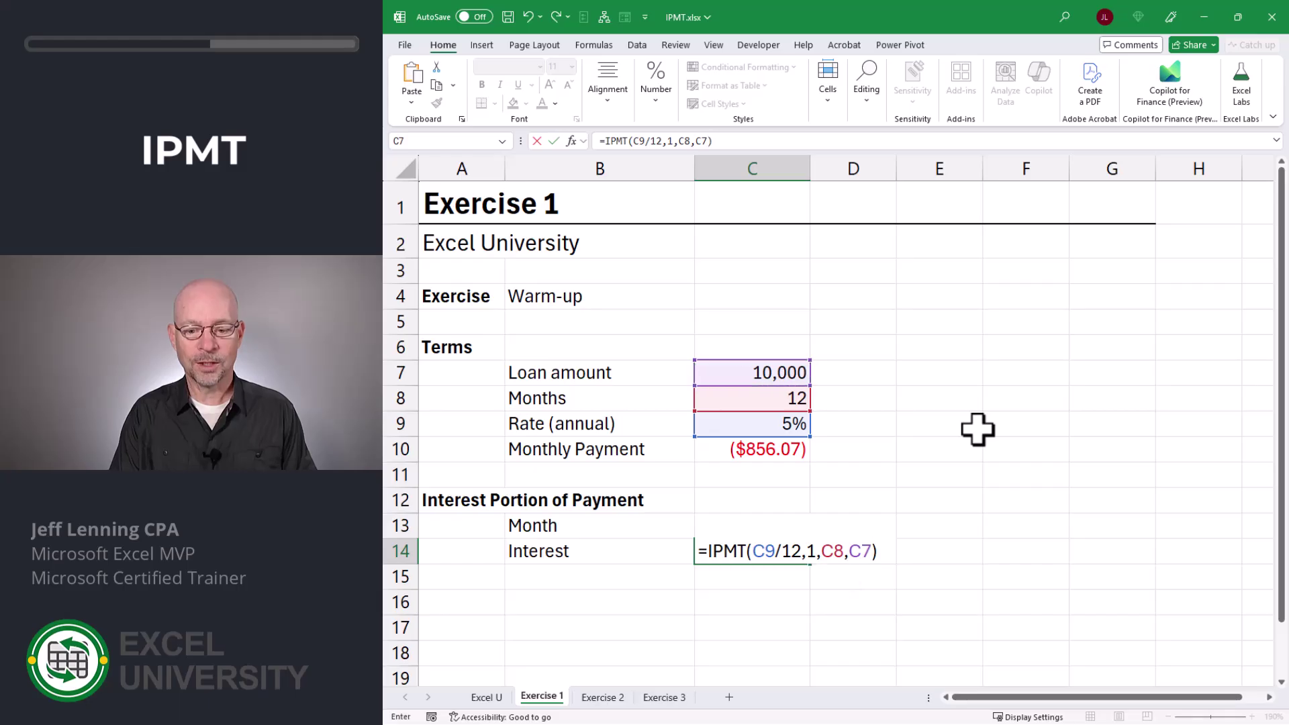
key(Return)
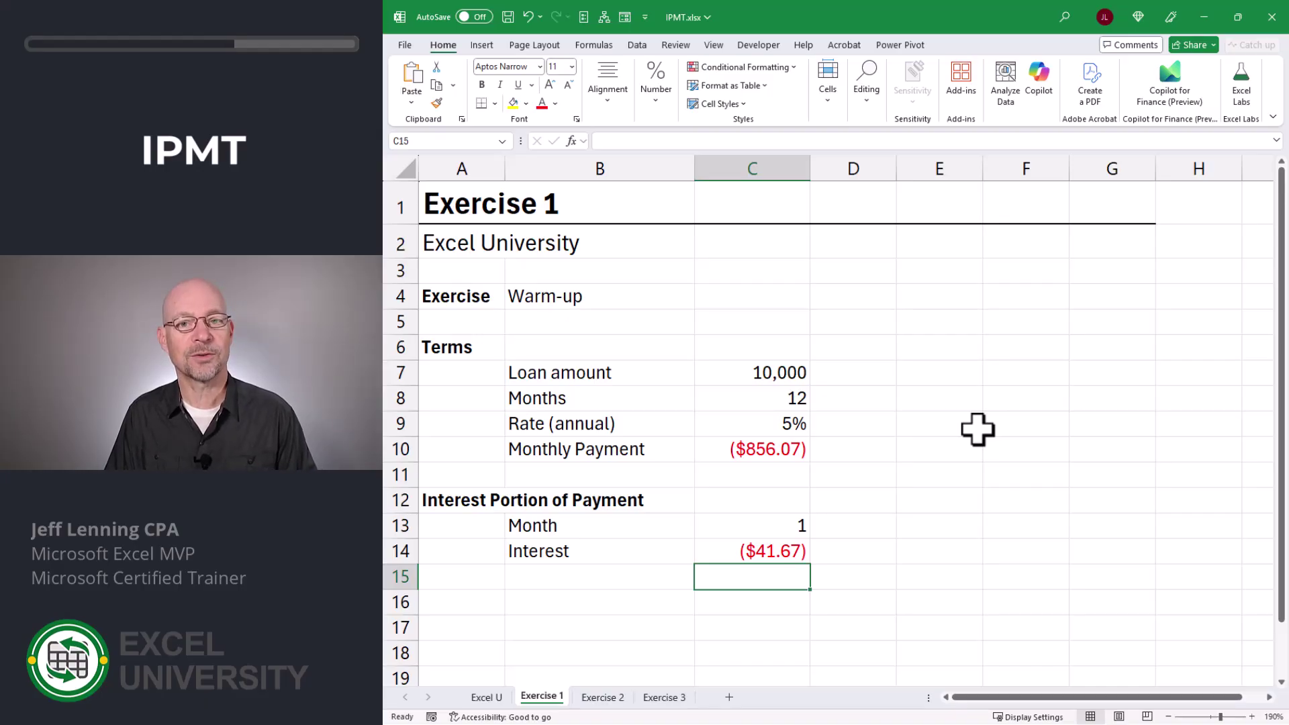
key(Up)
key(Up)
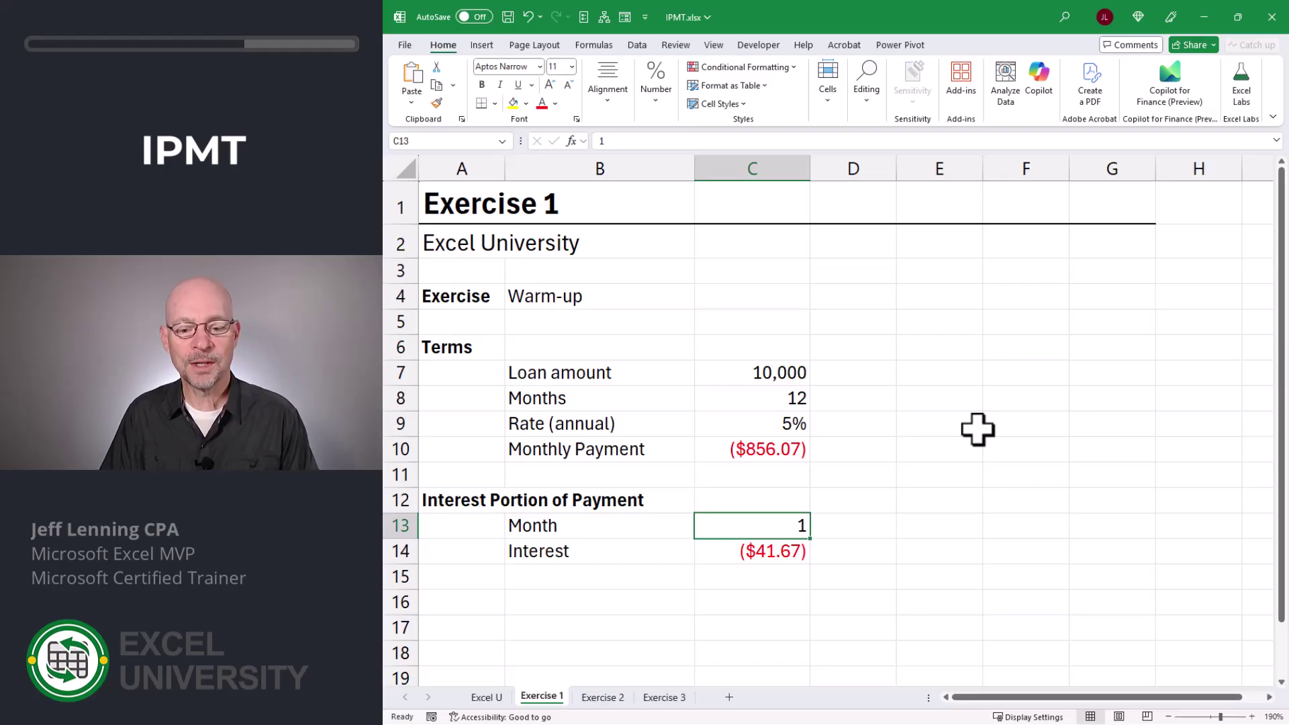
Replace the hard-coded period 1 in C14's IPMT formula with a reference to C13.
key(Delete)
key(Down)
key(F2)
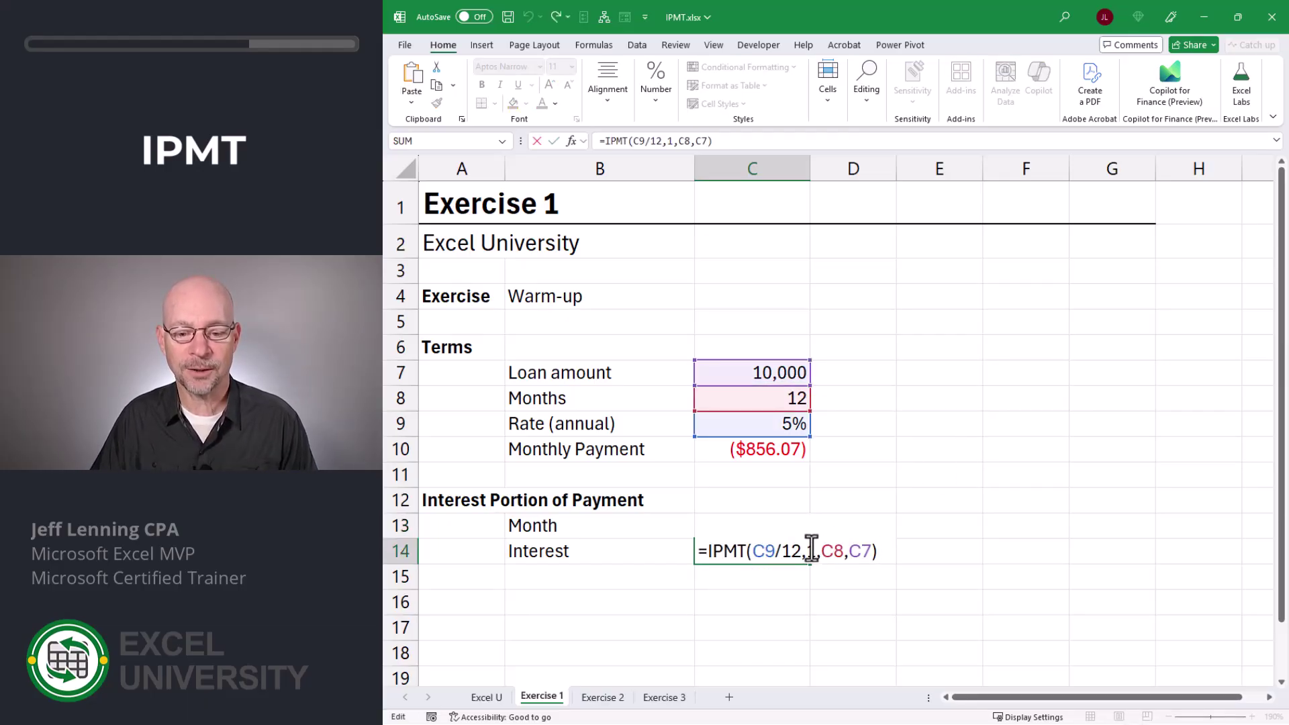
click(812, 550)
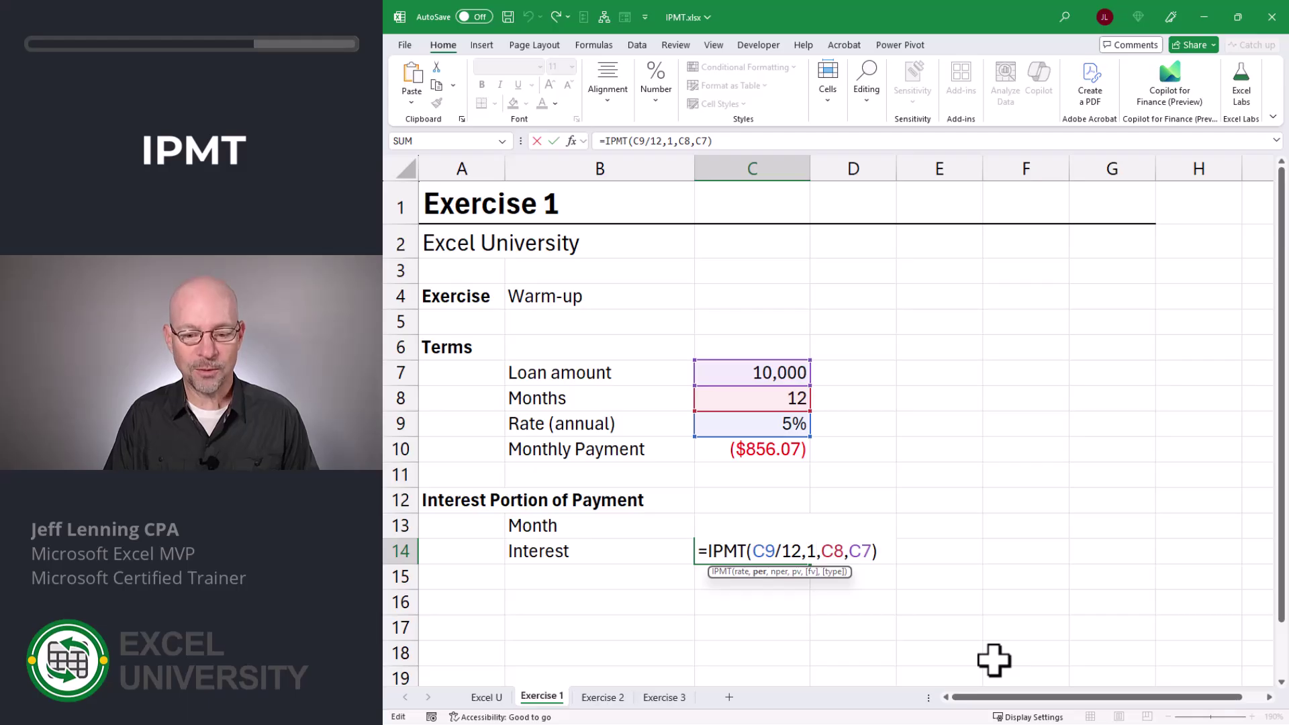
key(BackSpace)
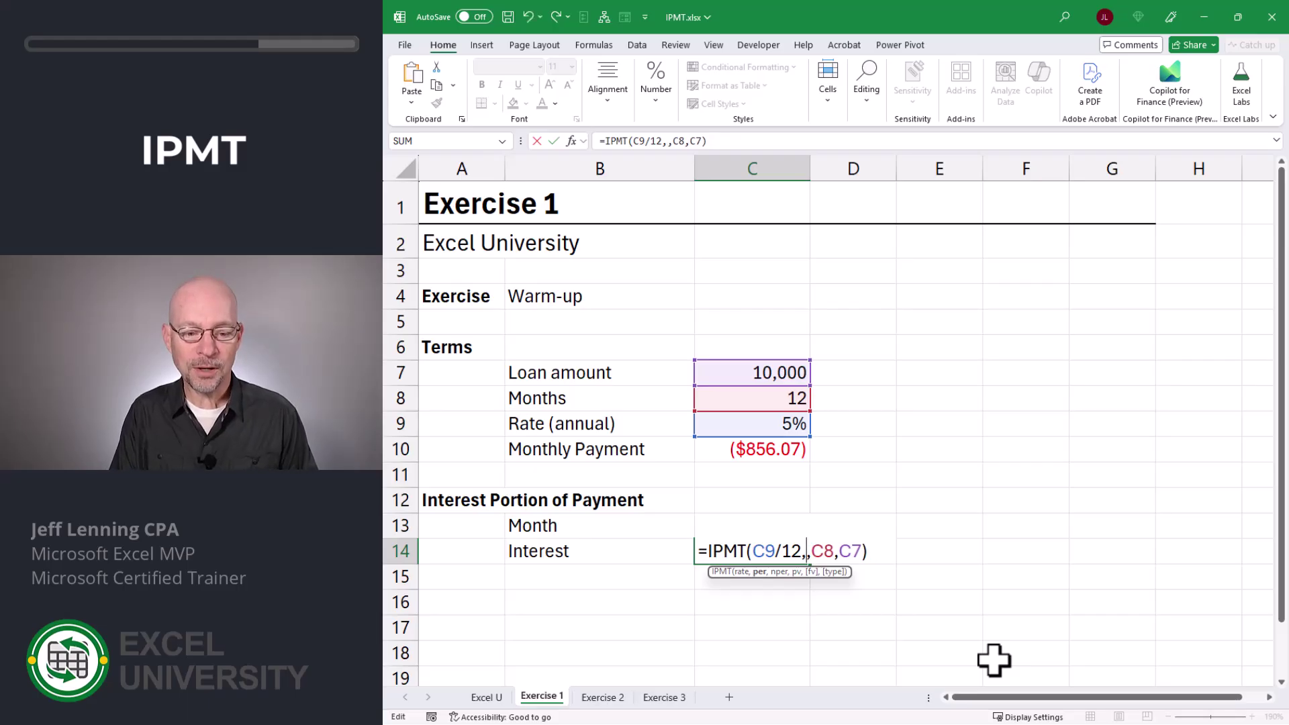
text(c13)
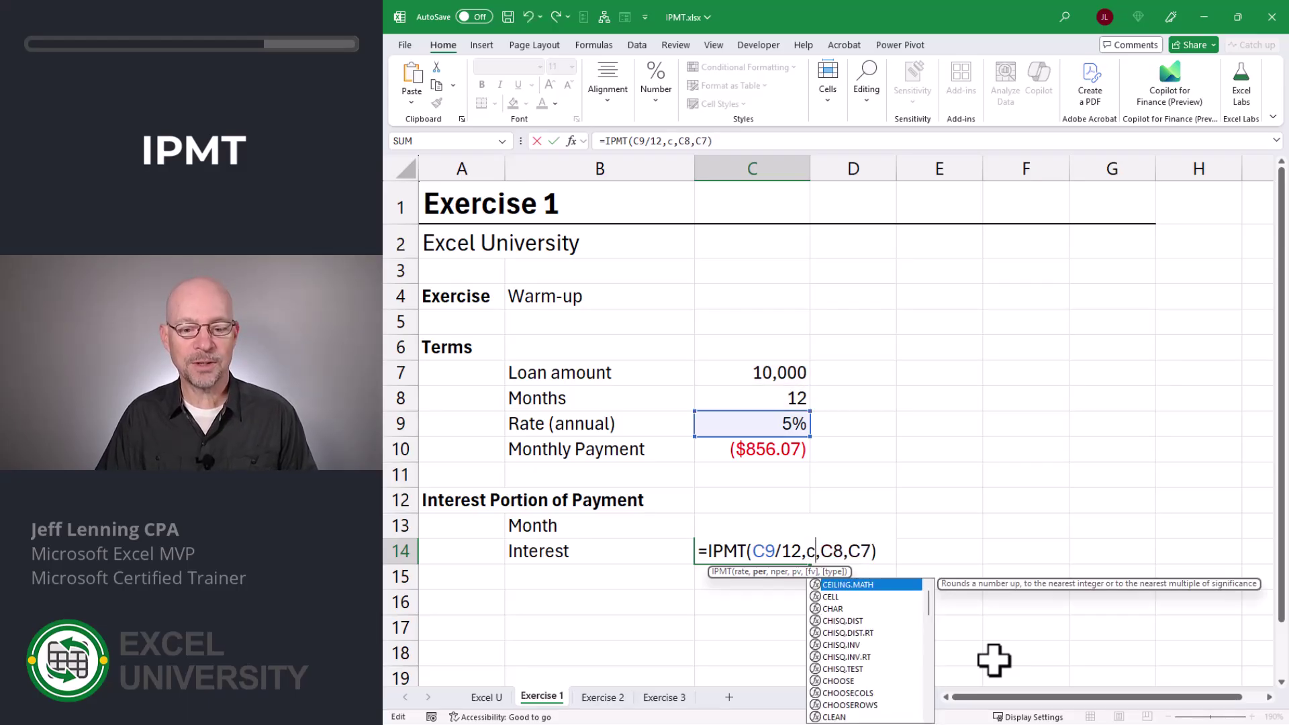
key(Return)
key(Up)
key(Up)
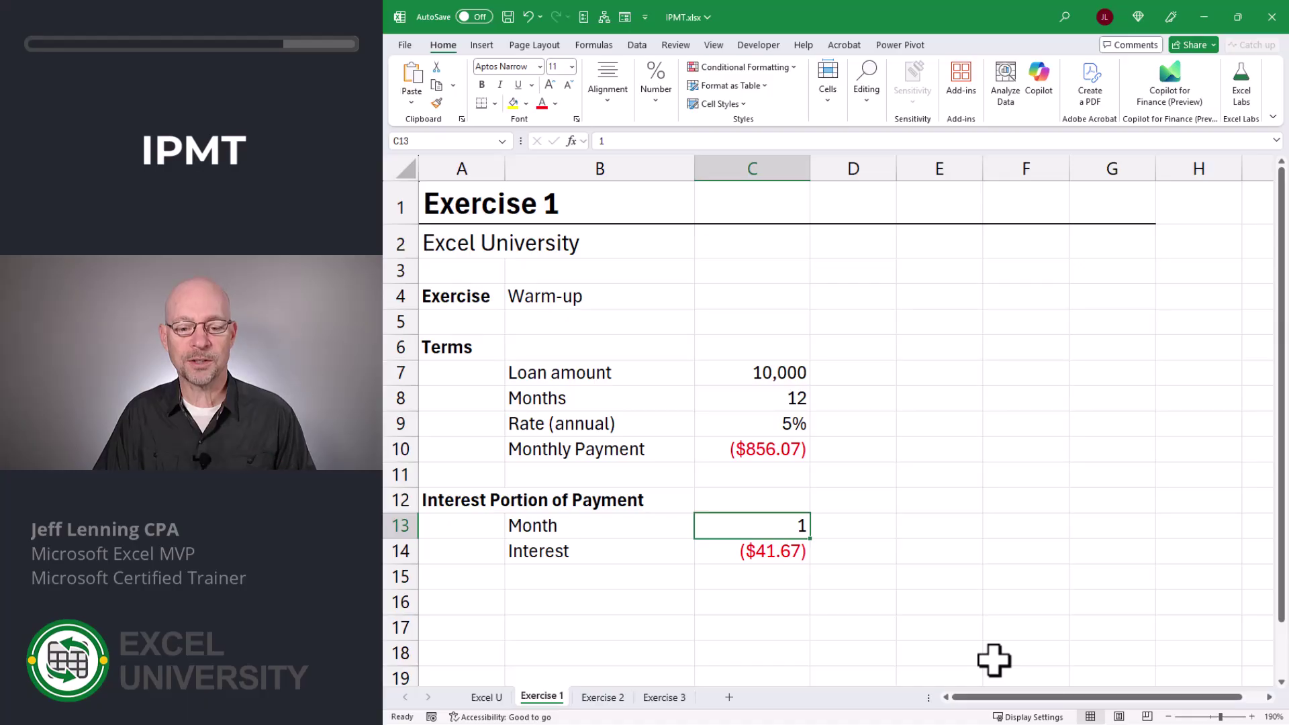
Enter months 2, 3 and 12 in C13 so the interest recalculates, ending at ($3.55).
text(2)
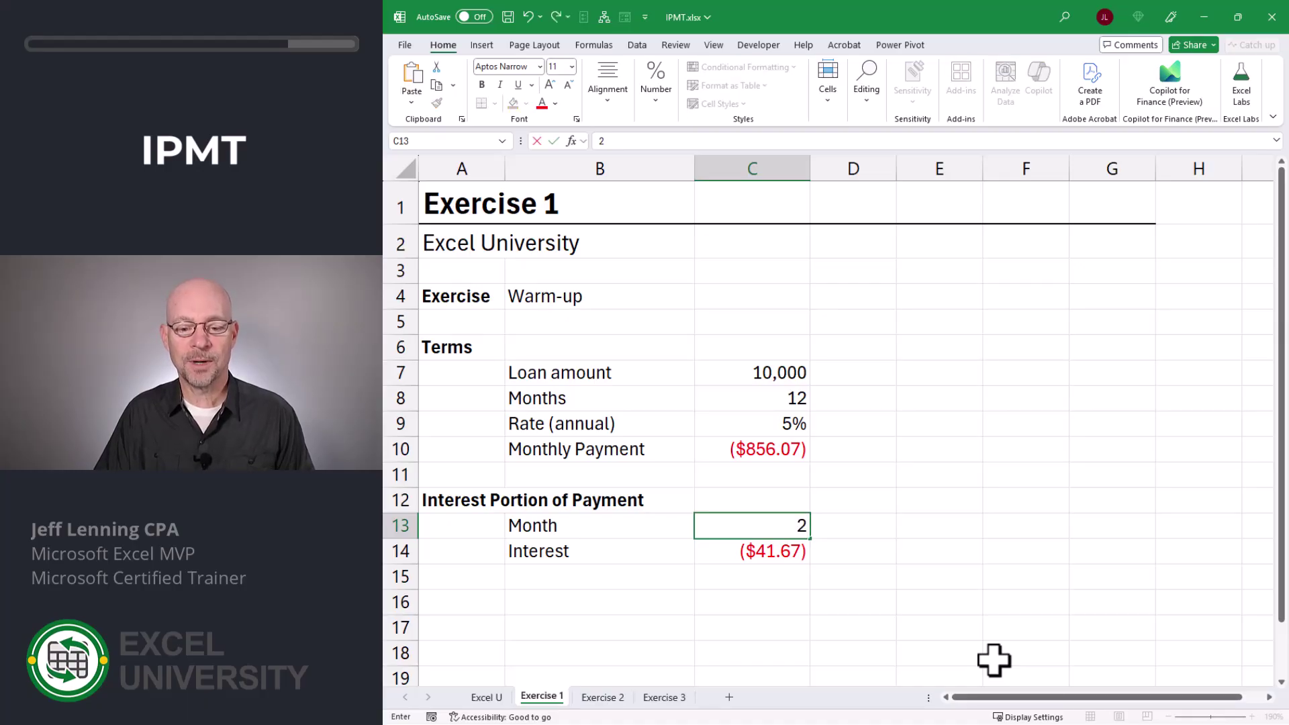
key(ctrl+Return)
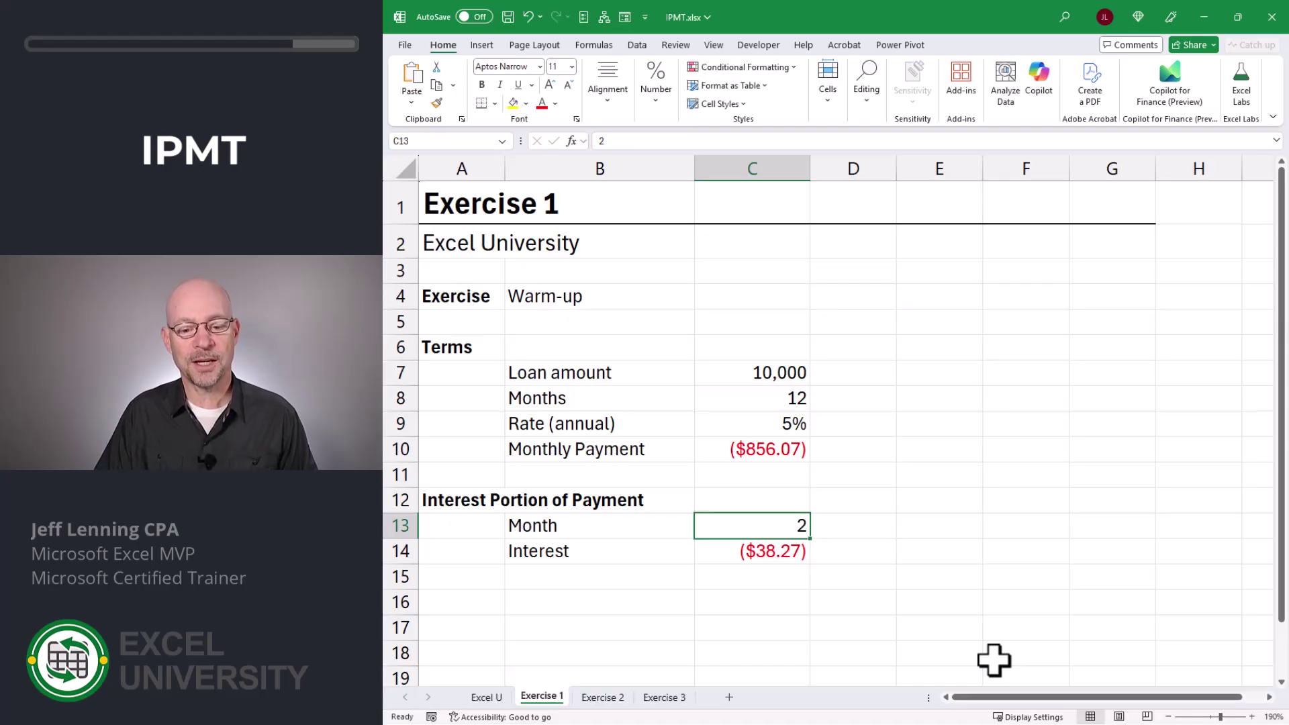
text(3)
key(ctrl+Return)
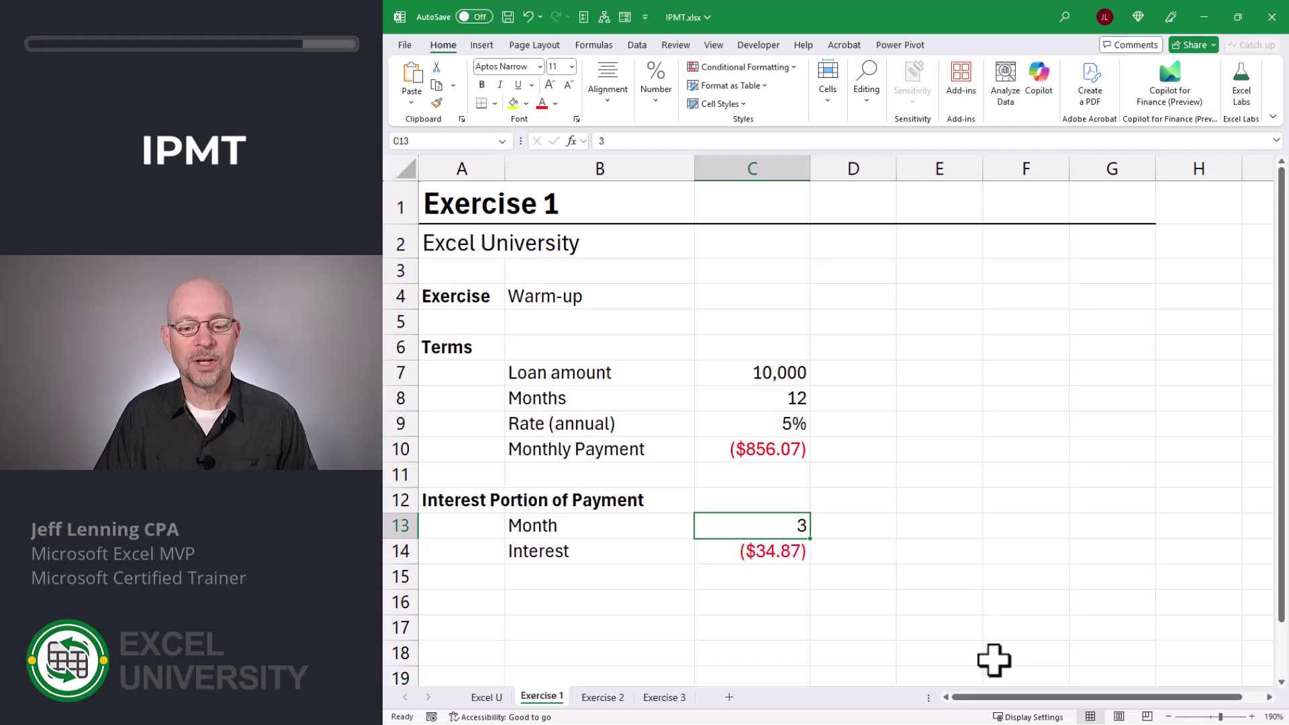
text(12)
key(ctrl+Return)
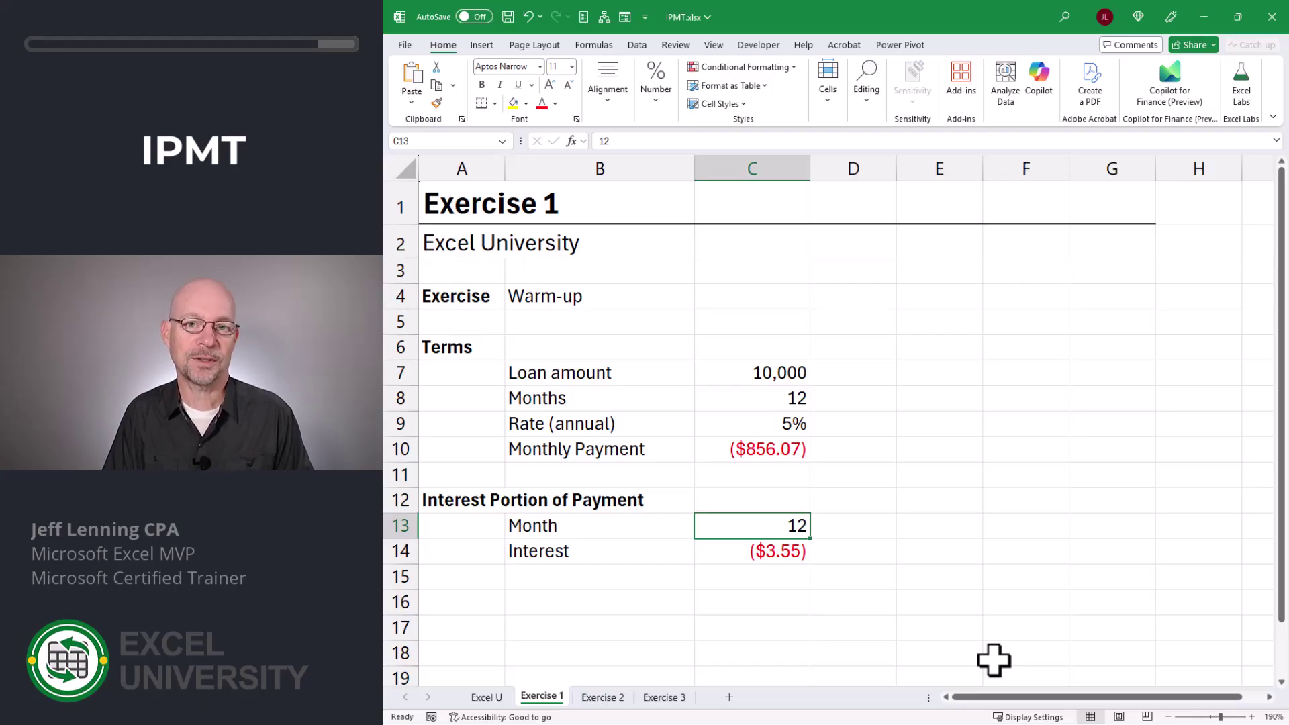
key(Down)
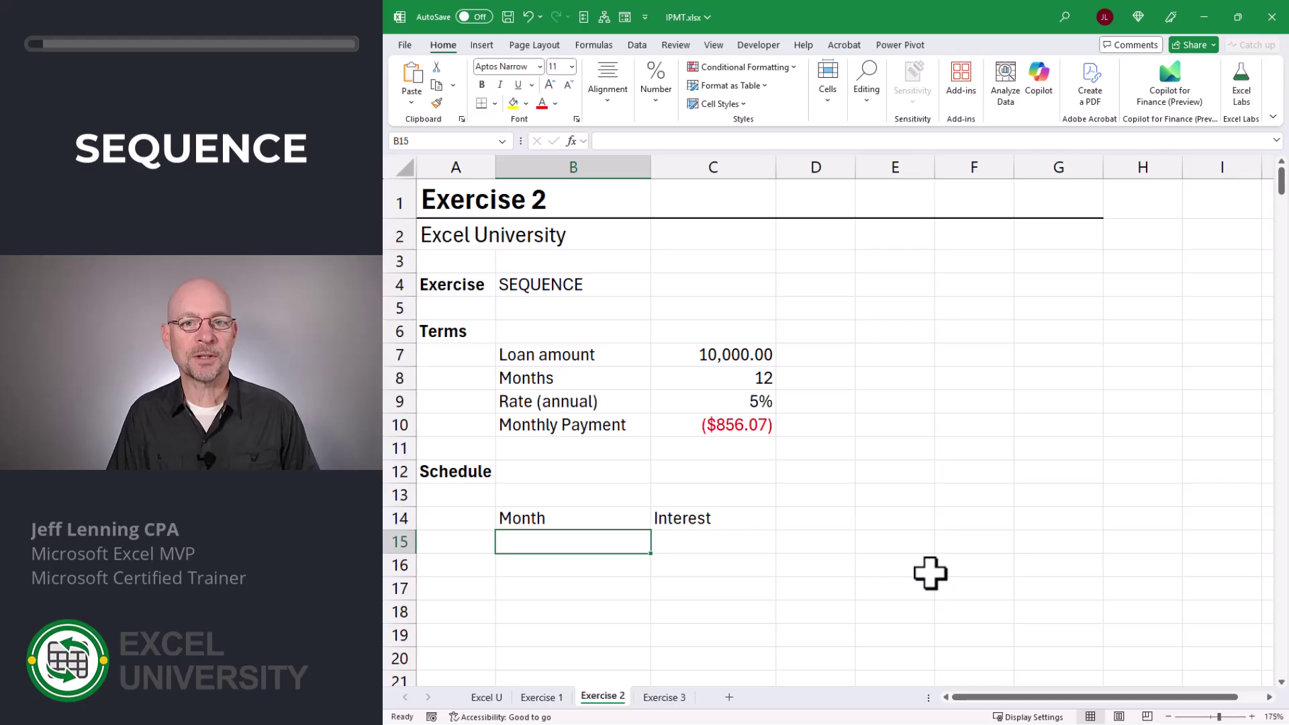
Enter =SEQUENCE(C8) in B15 so month numbers spill down the column.
text(=seq)
key(Tab)
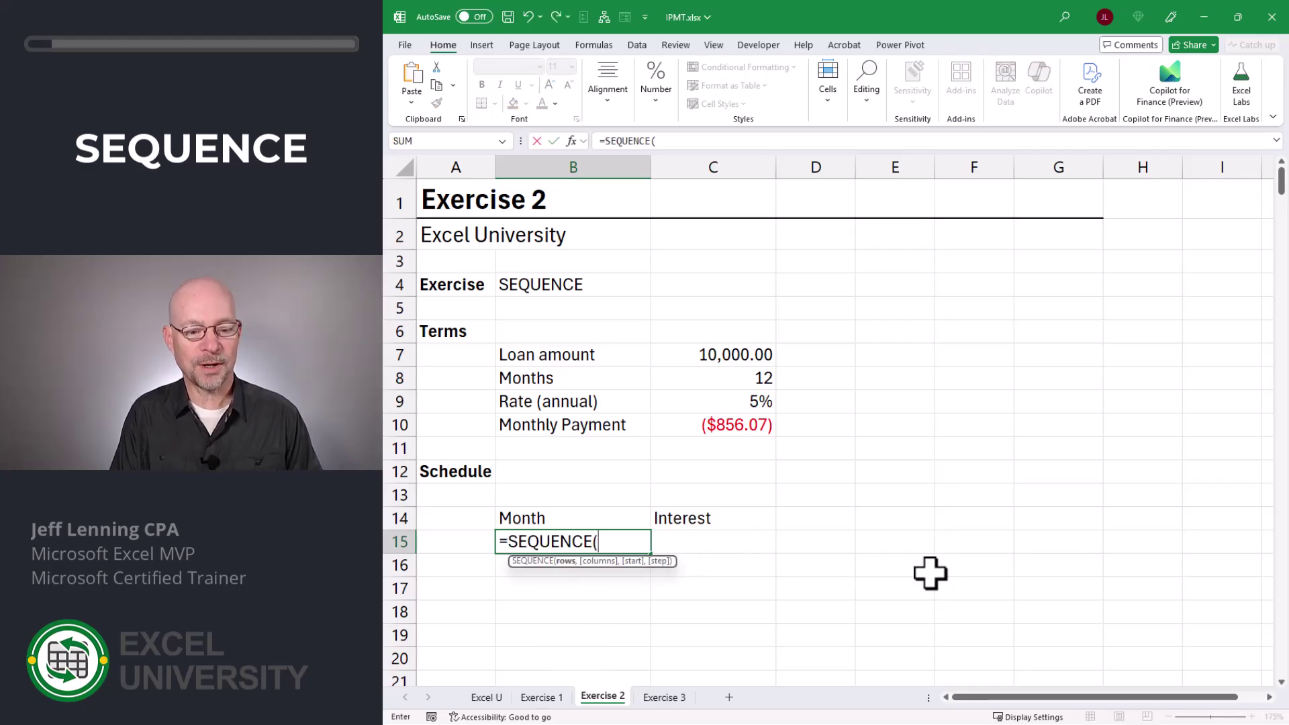
click(747, 378)
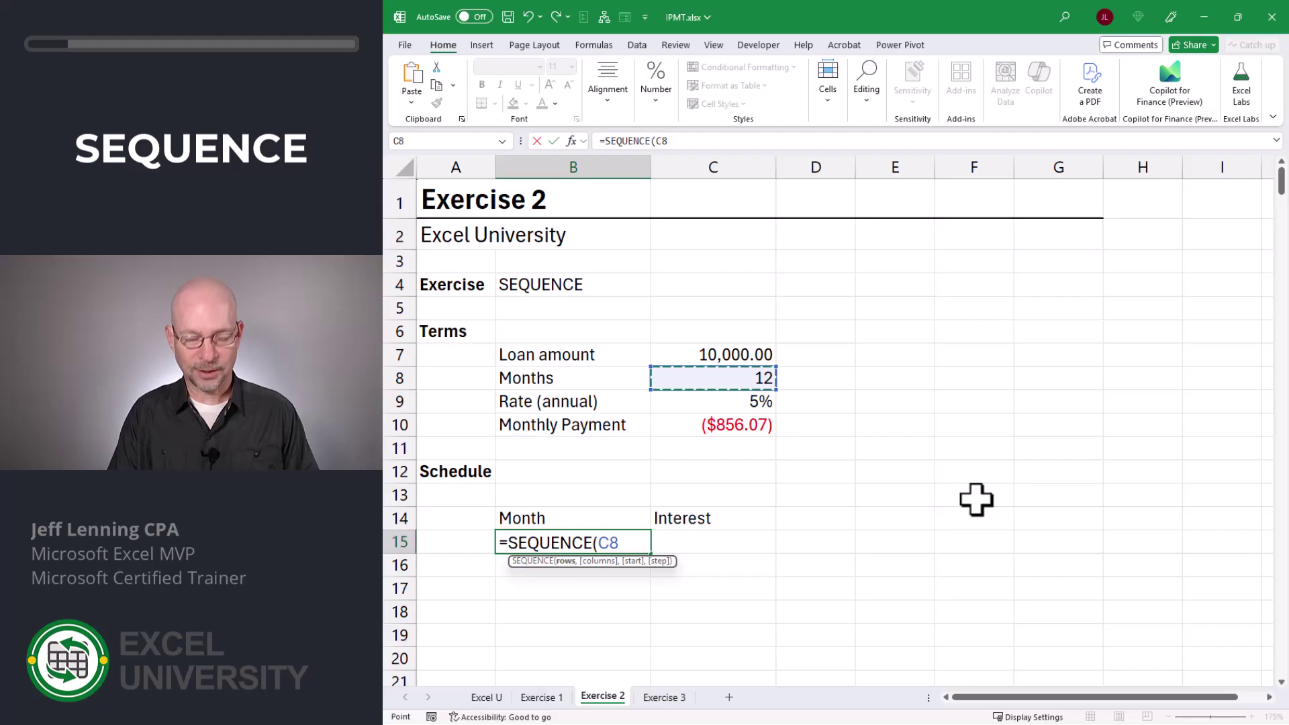
text())
key(Return)
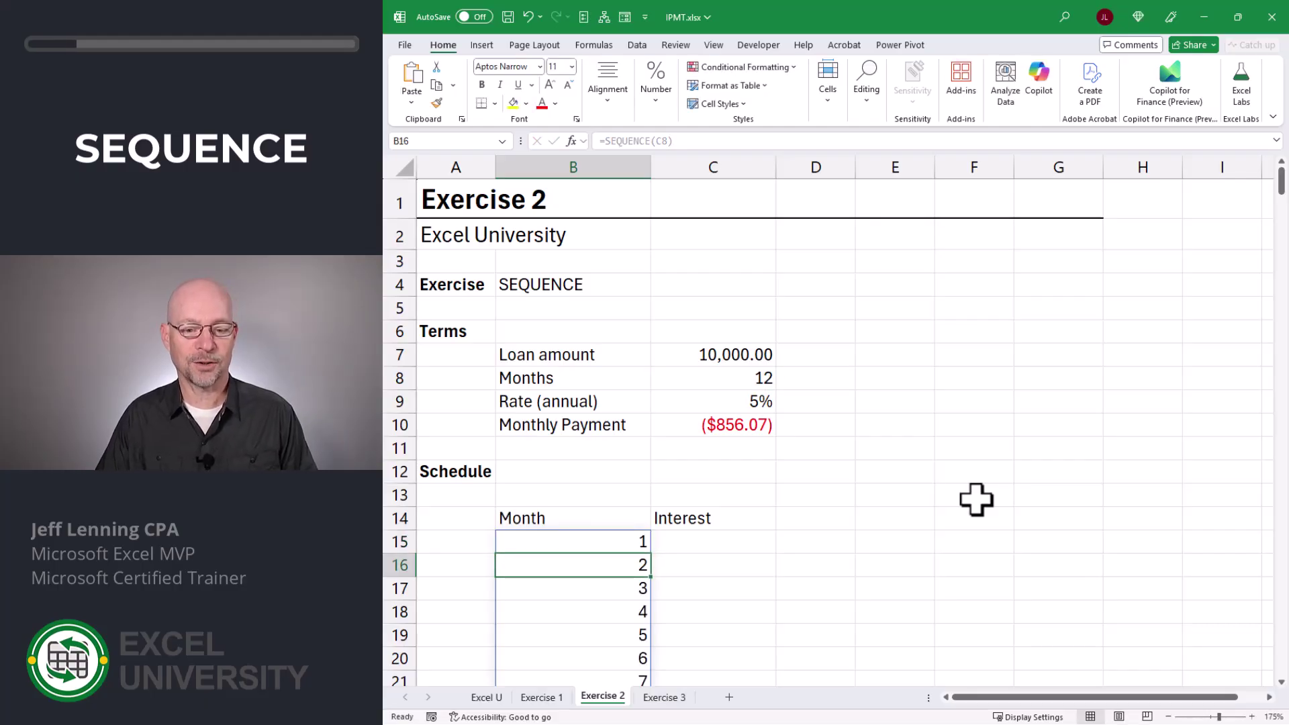
scroll(973, 495, down, 3)
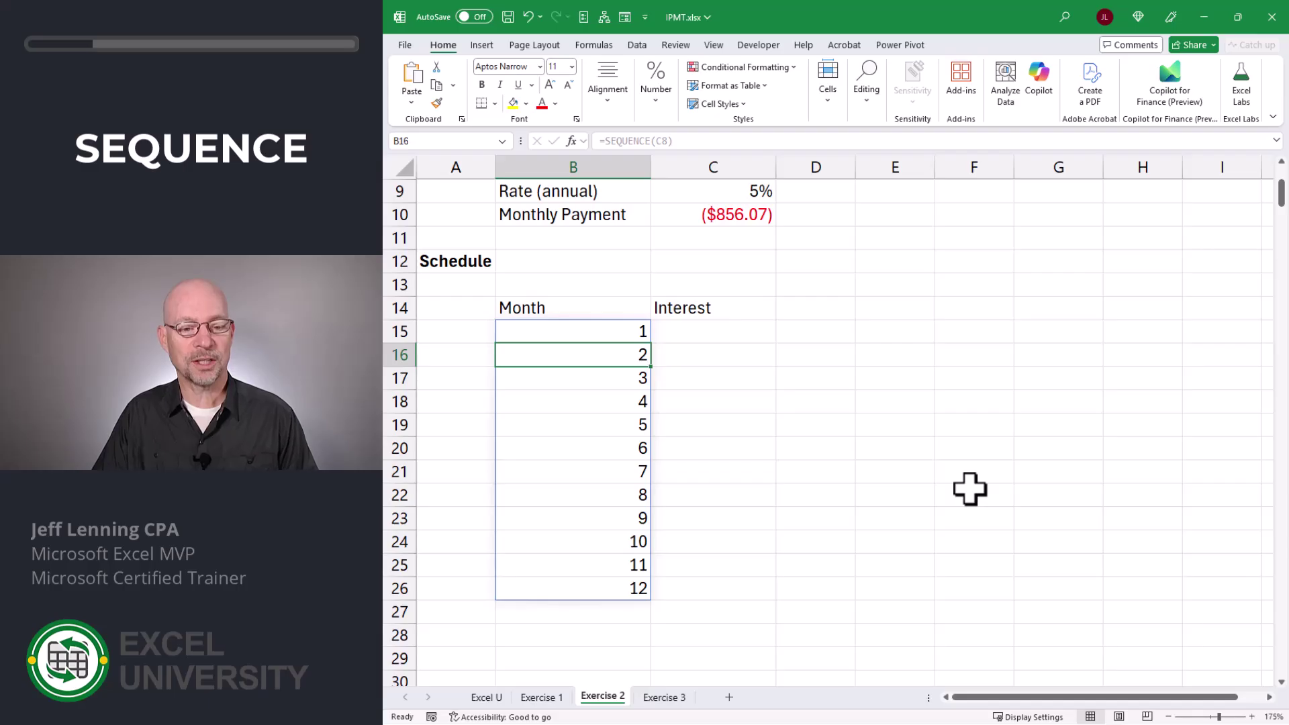
scroll(970, 489, up, 3)
Change the Months value in C8 to 6, then 3, to watch the sequence shrink.
click(770, 379)
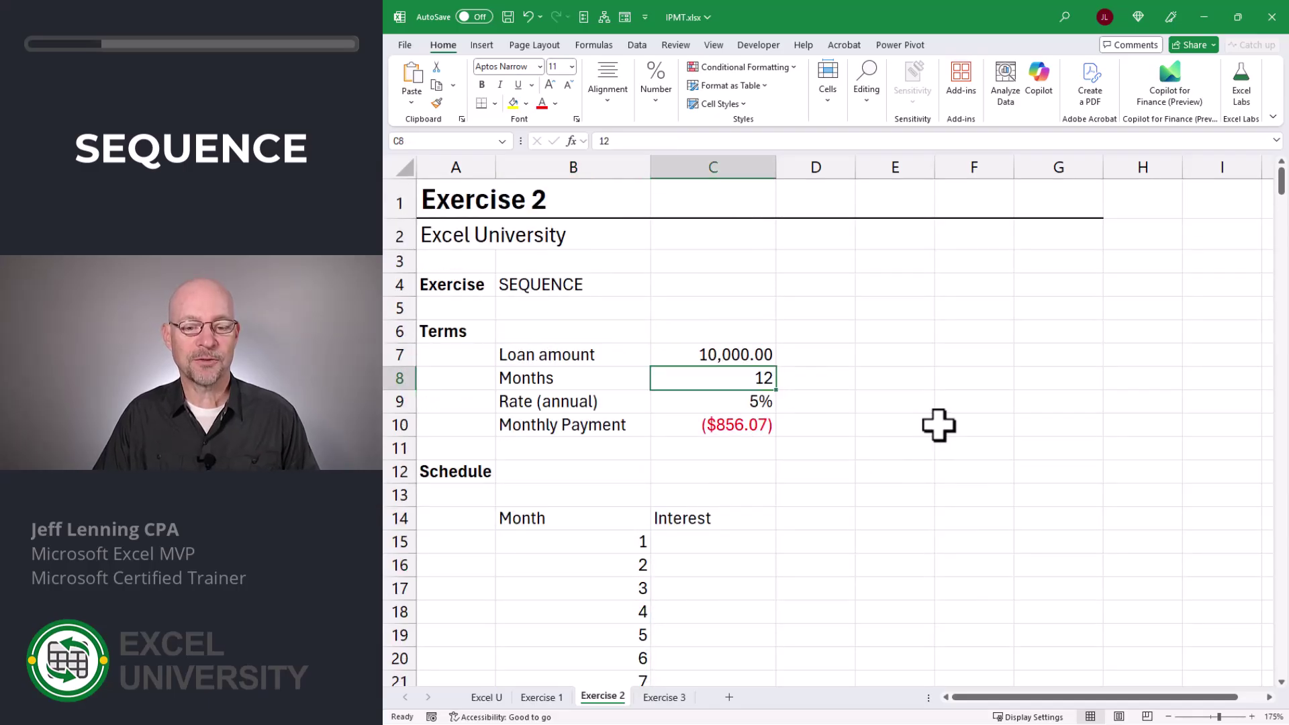
text(6)
key(Return)
scroll(938, 424, down, 2)
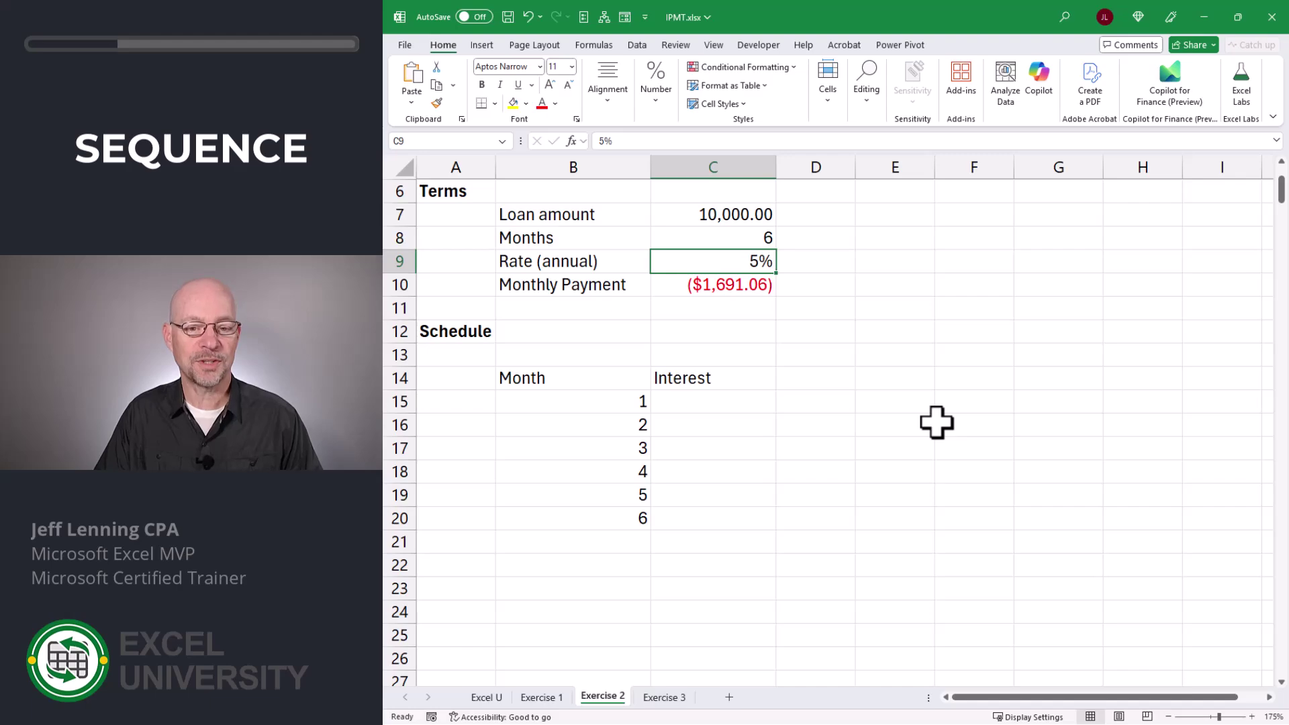
scroll(936, 422, up, 1)
click(754, 308)
key(F2)
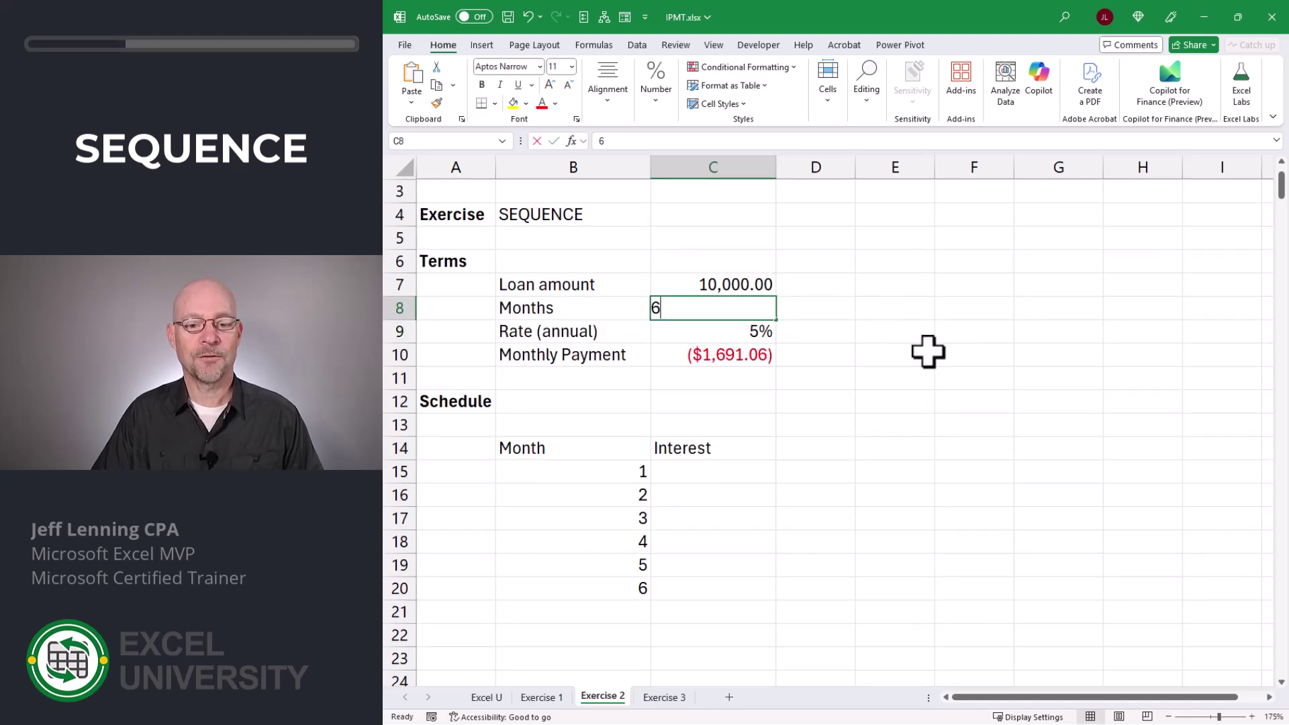
key(BackSpace)
text(3)
key(Return)
Try 360 months in C8, then restore the Months value to 12.
click(738, 308)
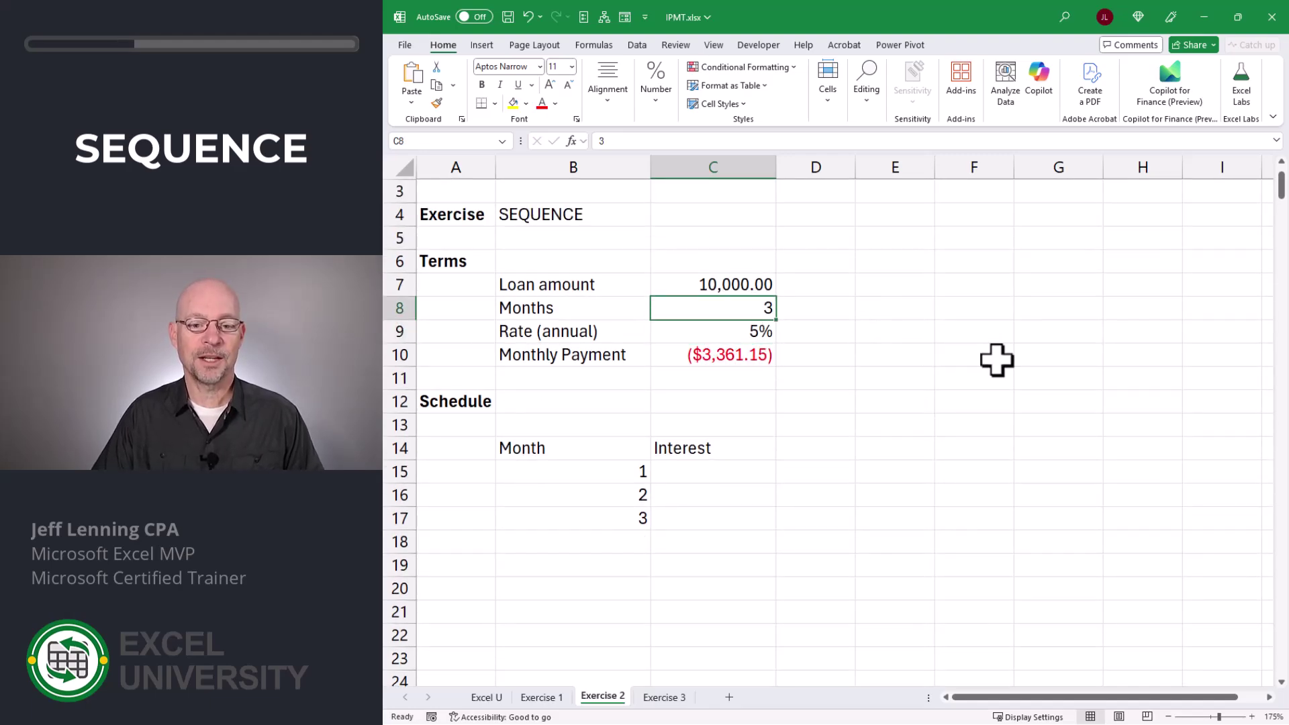
text(360)
key(Return)
scroll(996, 376, down, 9)
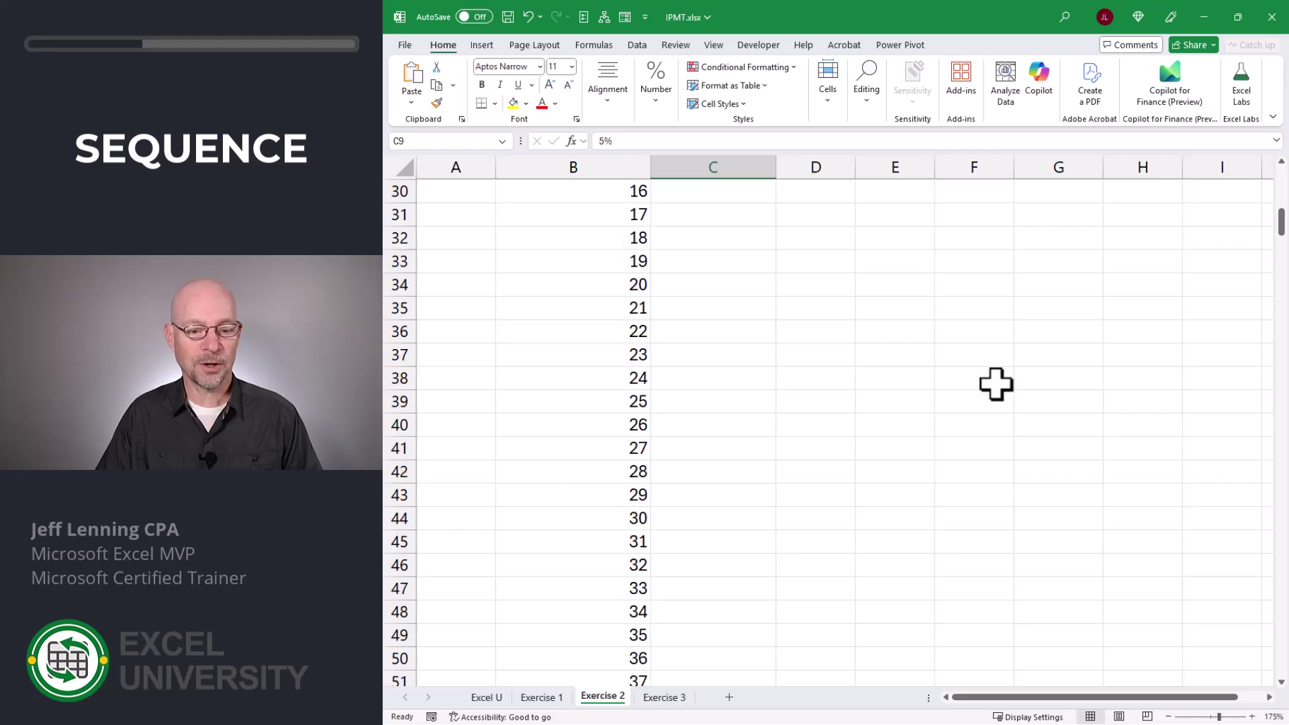
scroll(995, 384, up, 10)
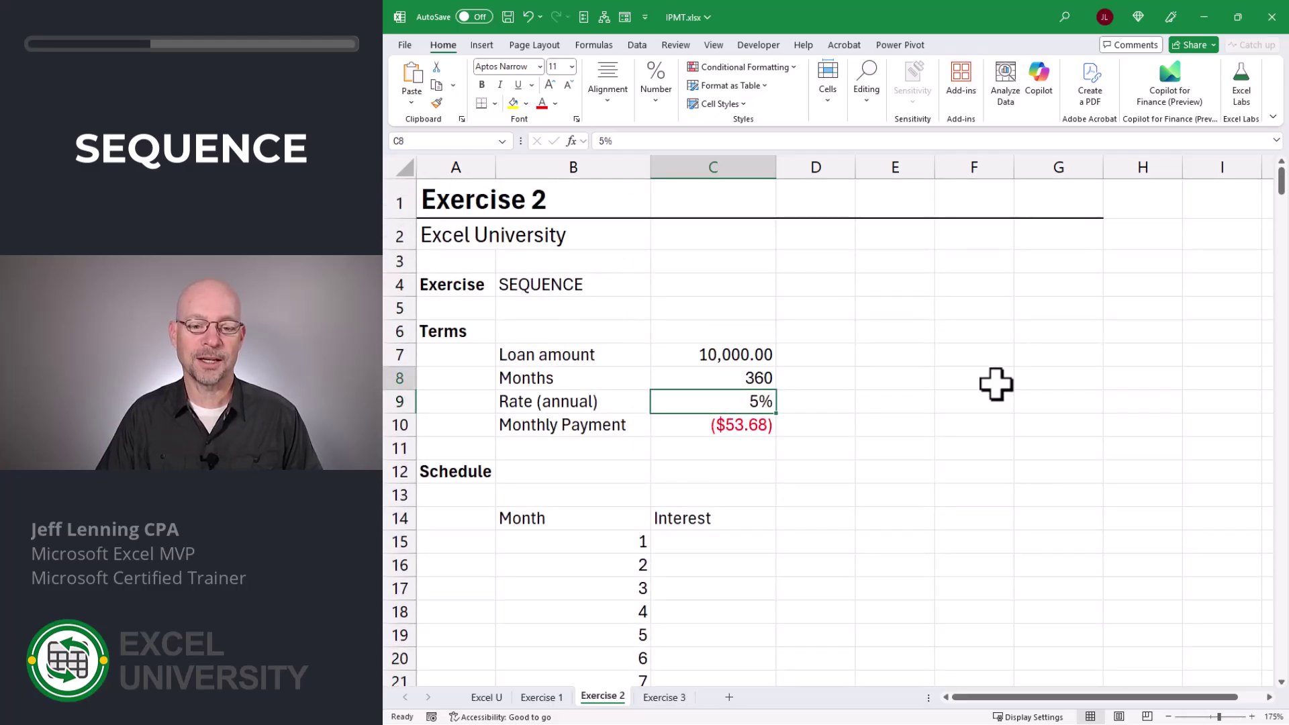
key(Up)
text(12)
key(Return)
key(Down)
key(Down)
key(Down)
key(Down)
key(Down)
key(Down)
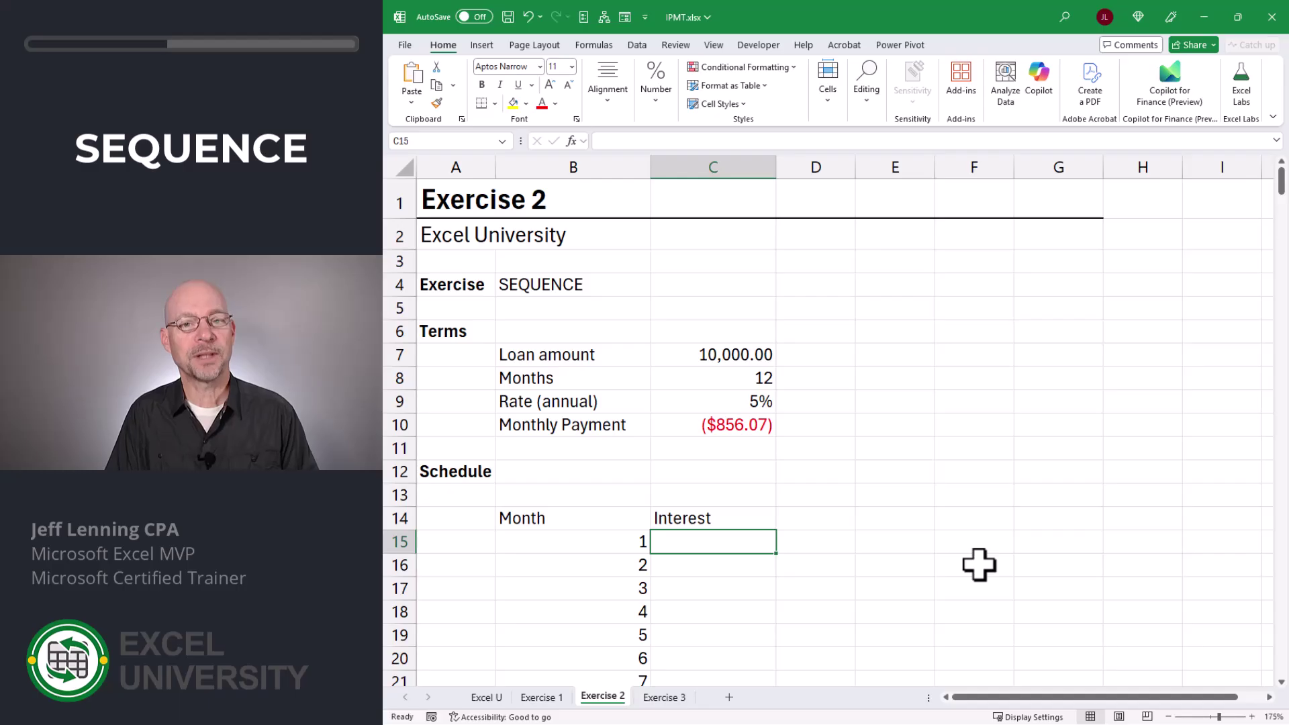
Enter =IPMT(C9/12,B15#,C8,C7) in C15 so interest spills from -41.67 to -3.55.
text(=ip)
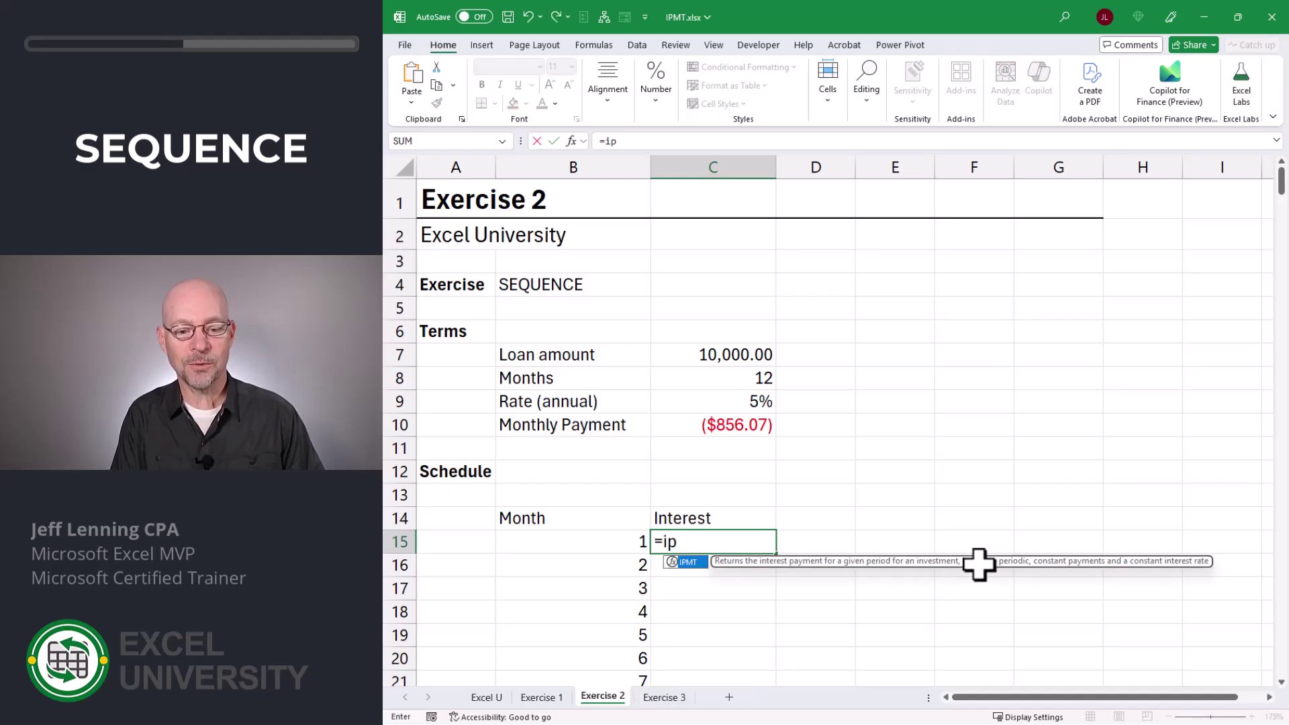
key(Tab)
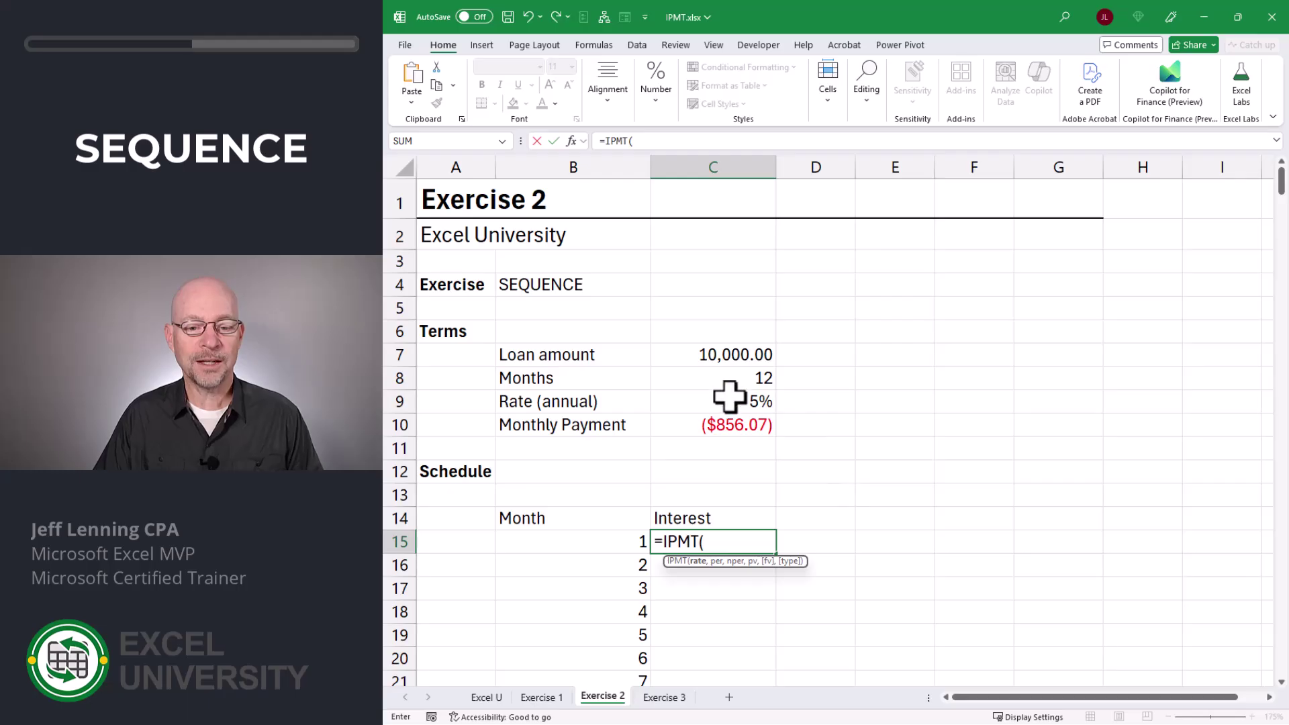
click(752, 401)
text(/12,)
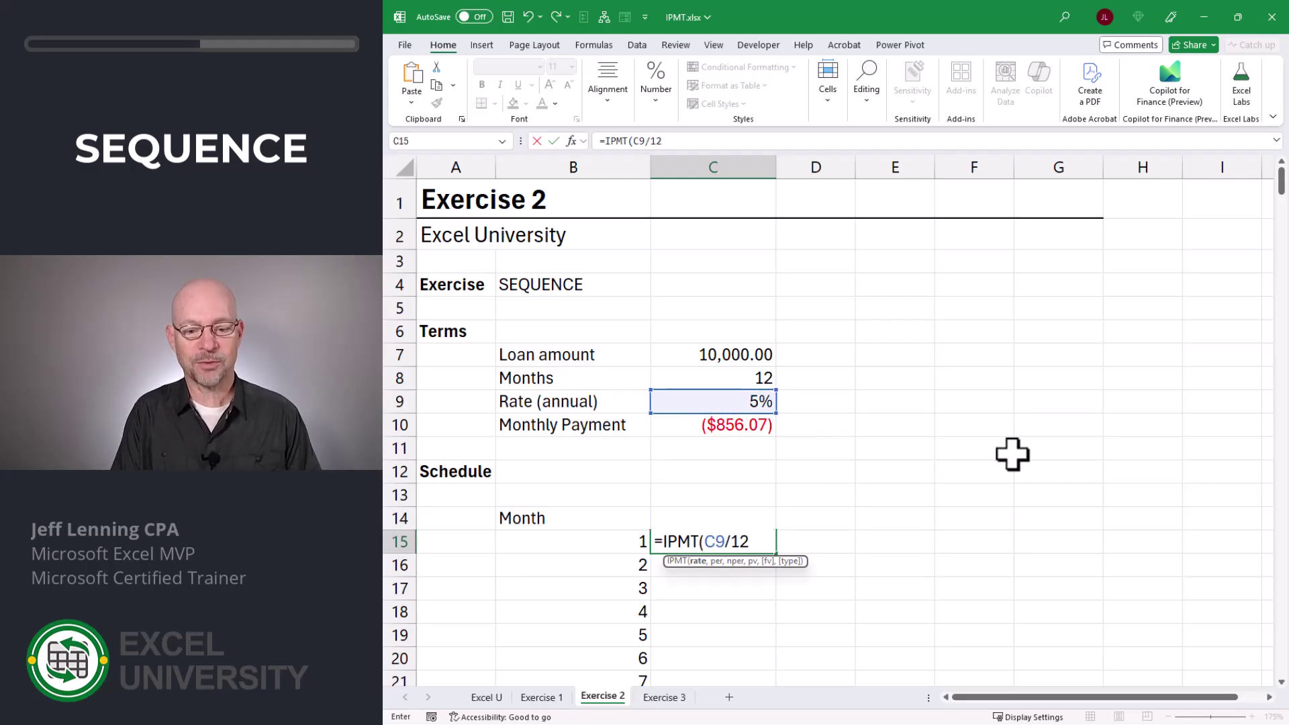
click(602, 541)
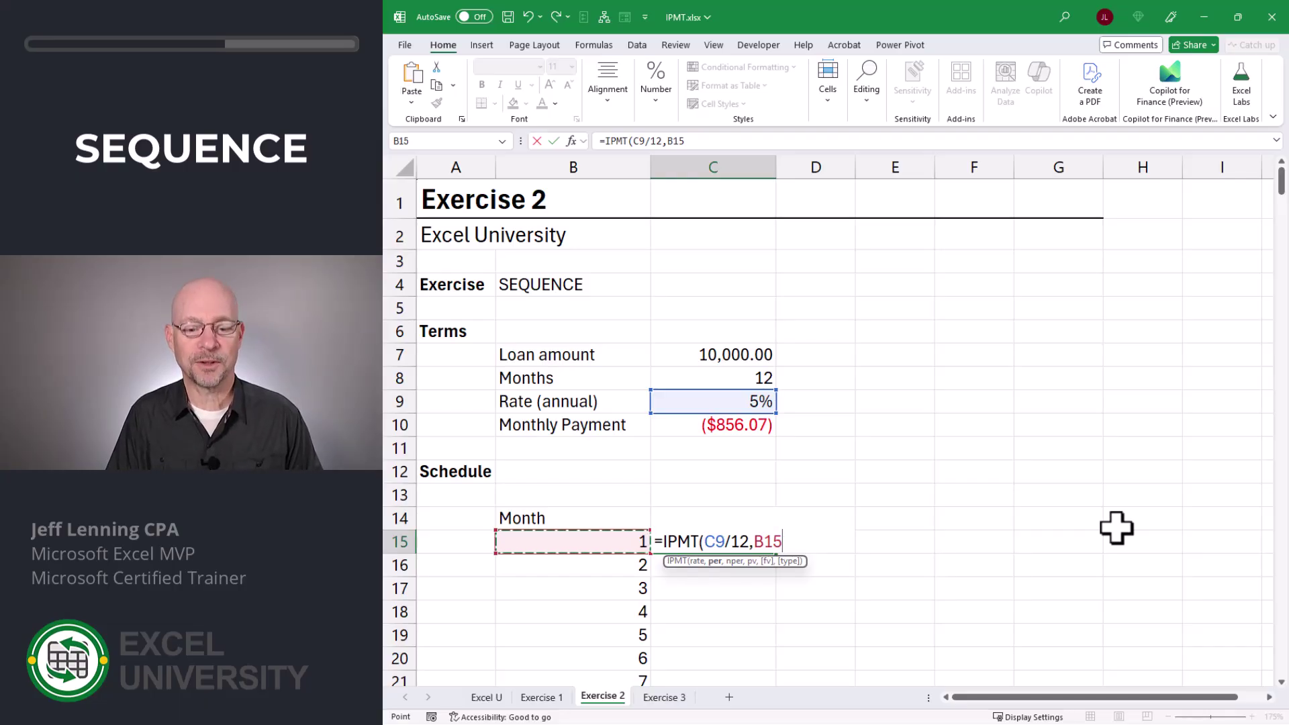
text(#)
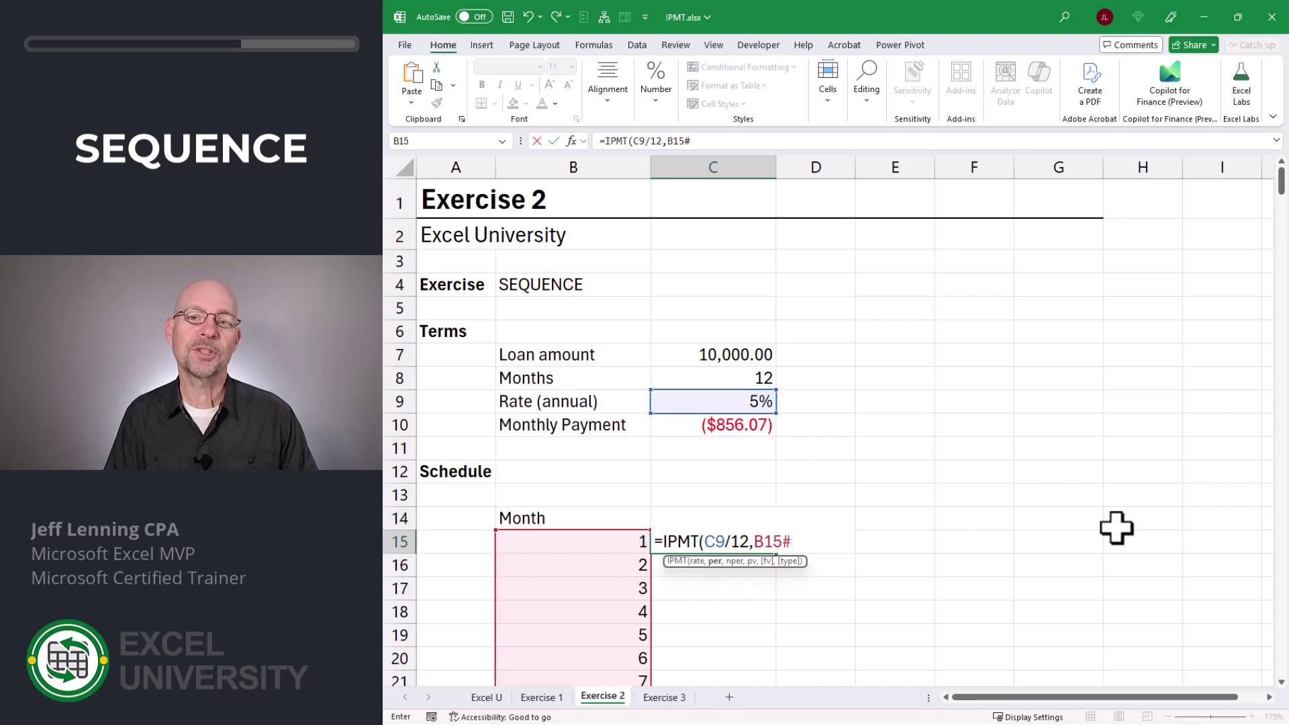
text(,)
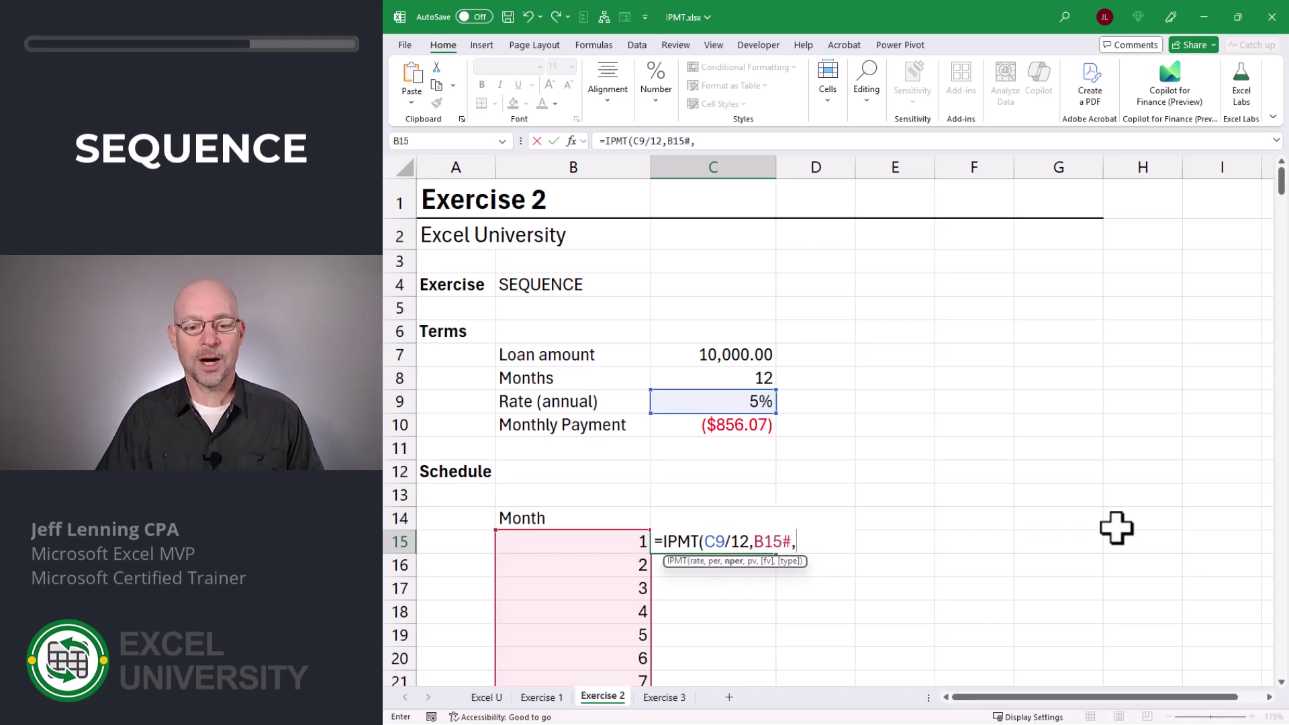
click(725, 377)
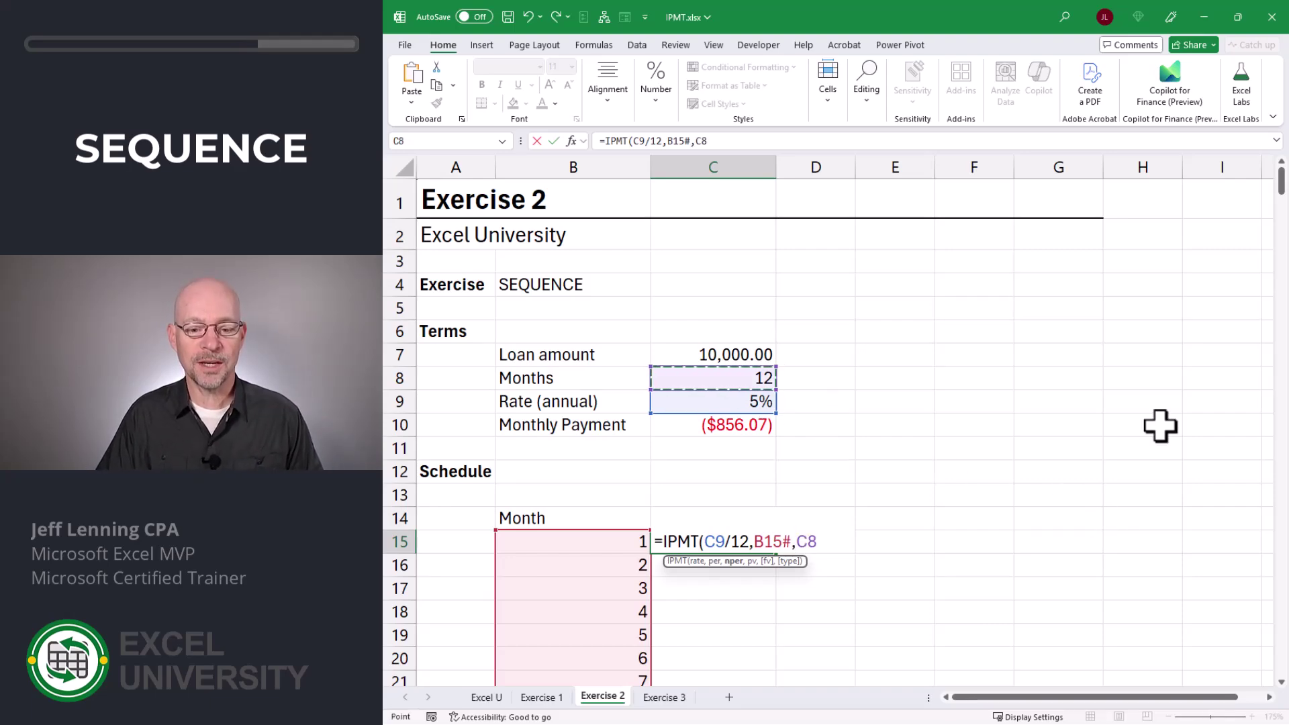
text(,)
click(734, 350)
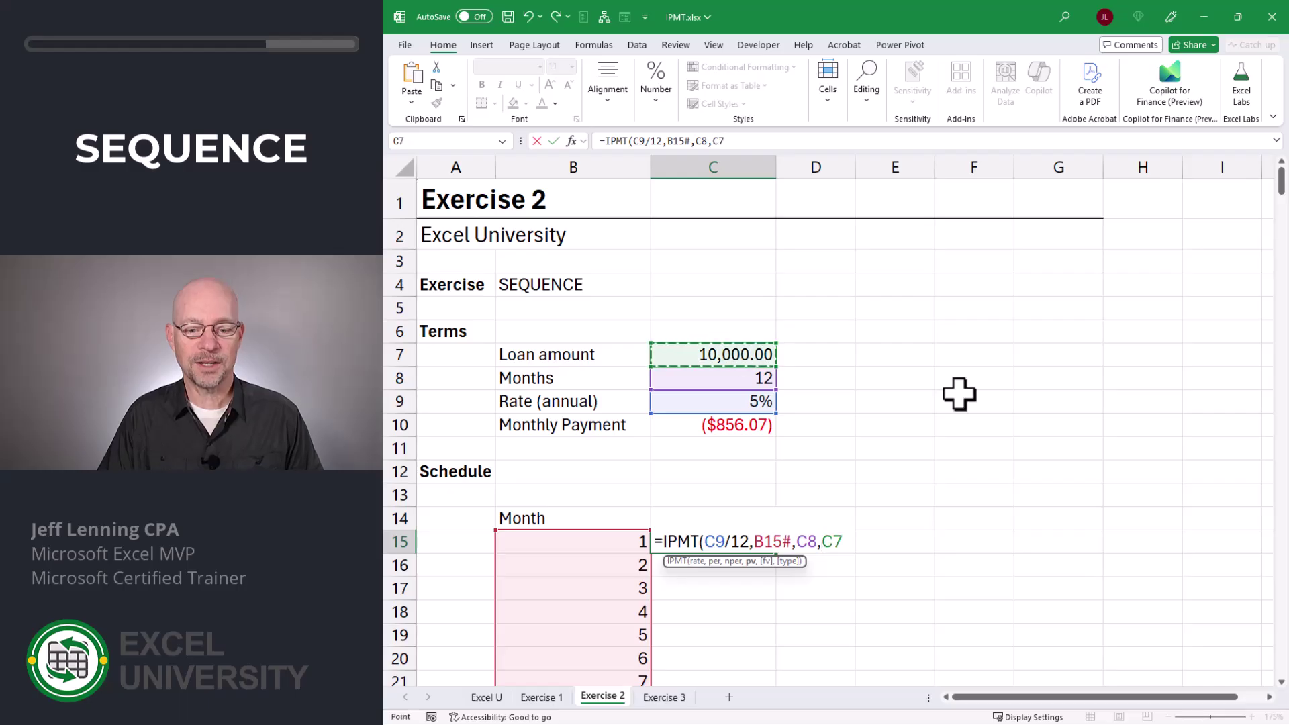
text())
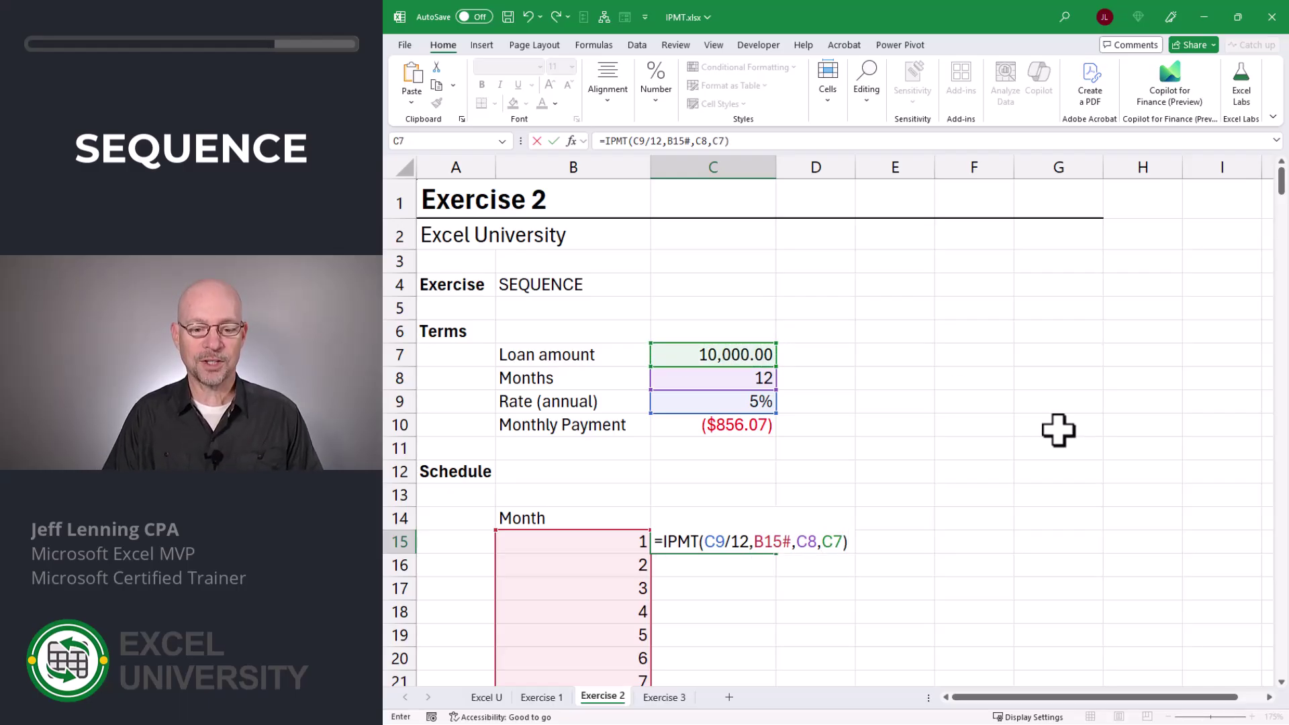
key(Return)
scroll(975, 441, down, 1)
scroll(975, 441, down, 1)
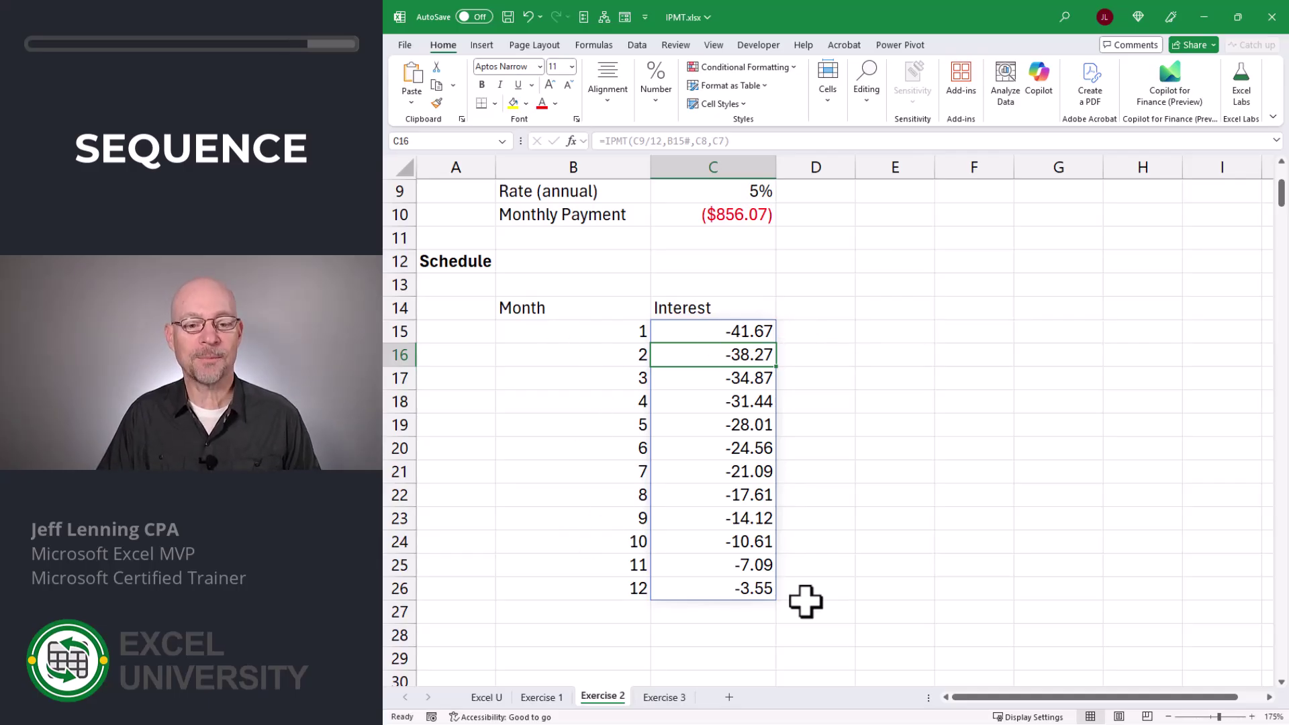
scroll(826, 546, up, 3)
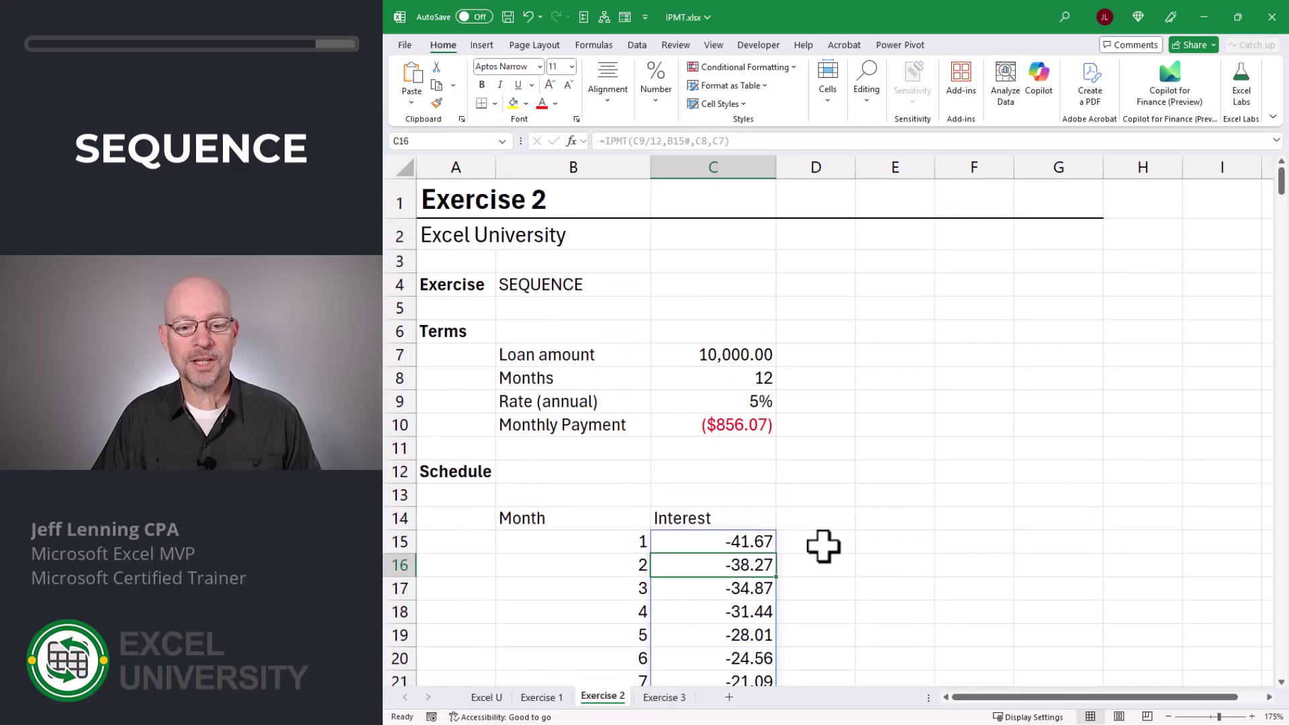
click(730, 380)
text(3)
key(Return)
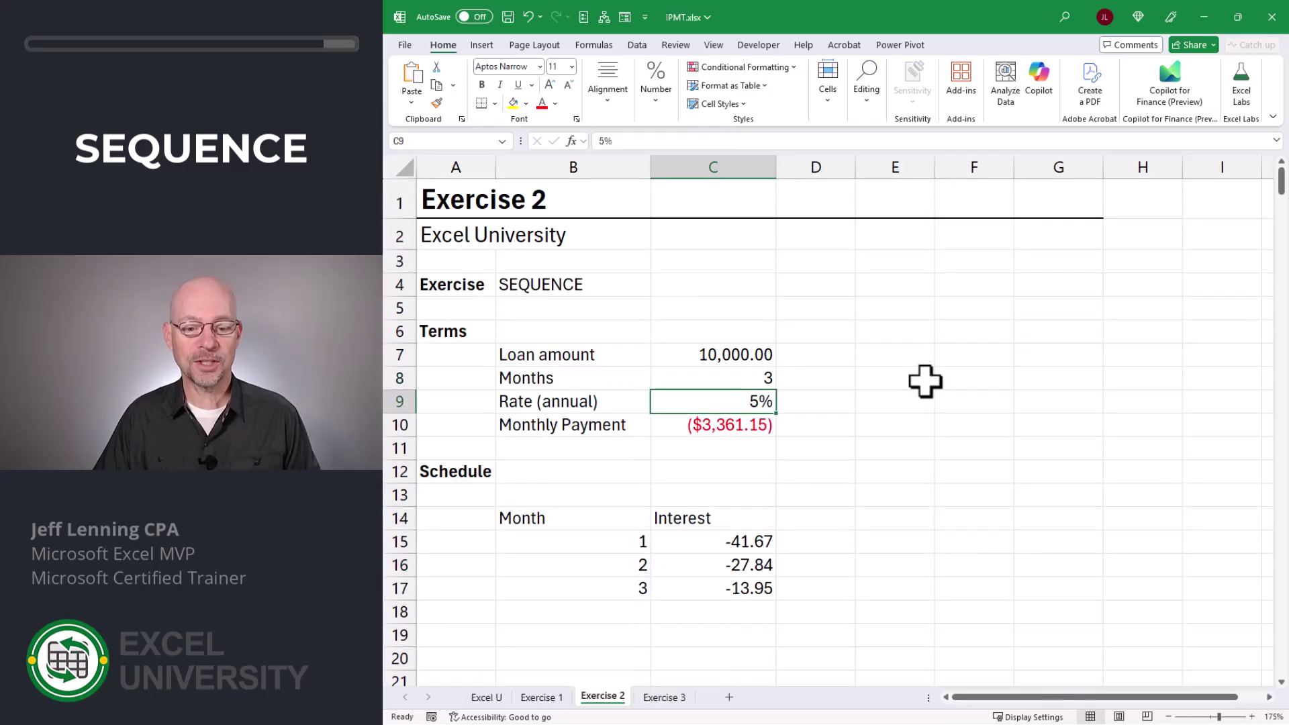
key(Up)
text(12)
key(Return)
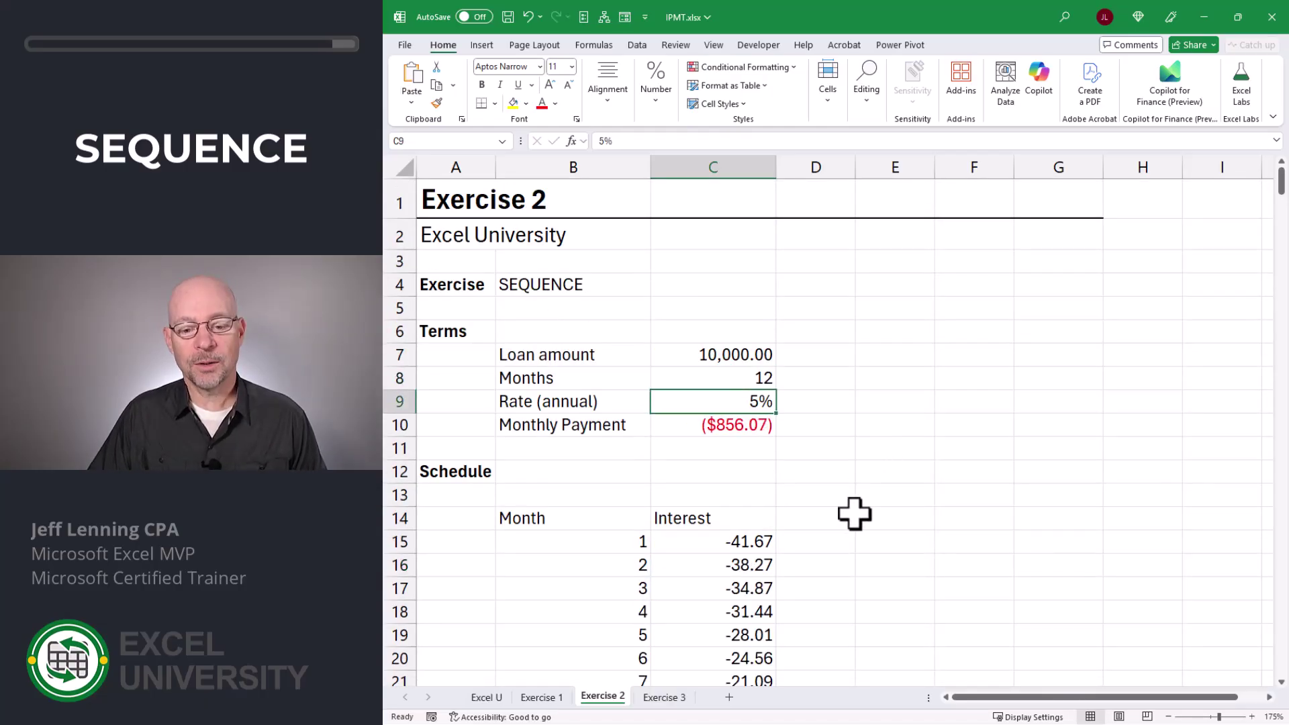
click(820, 516)
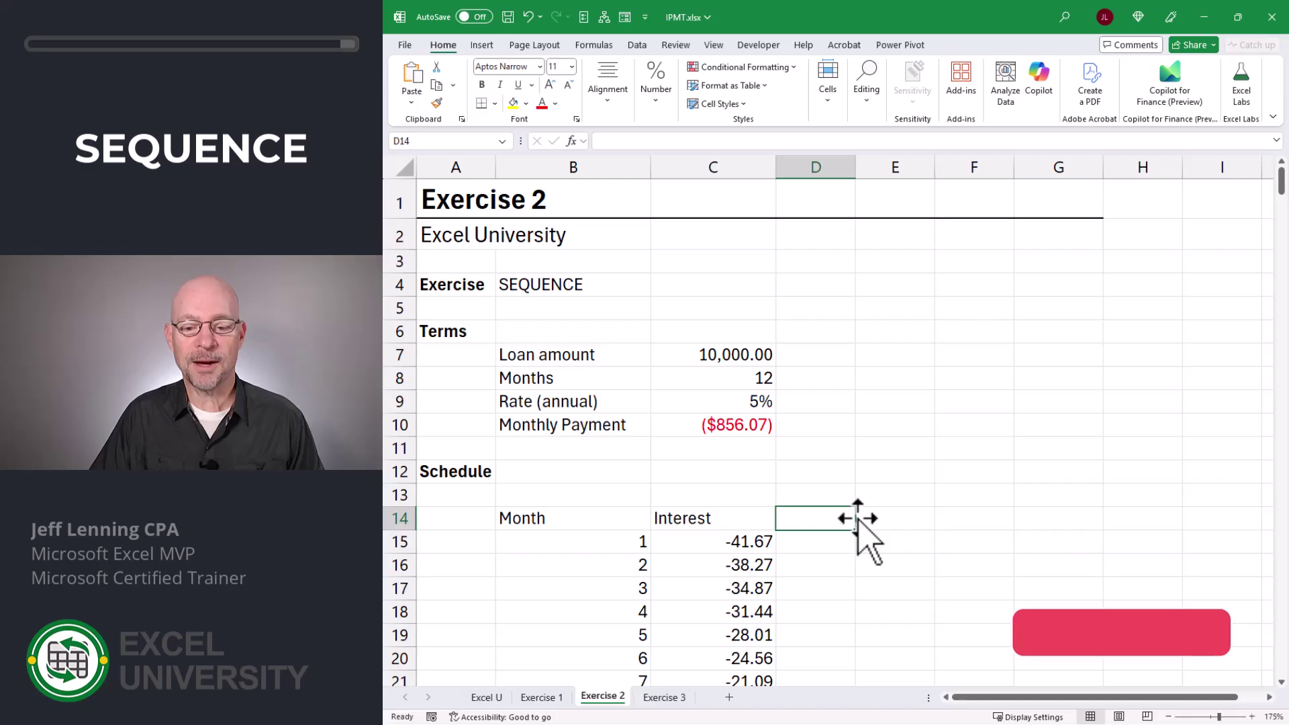
click(897, 518)
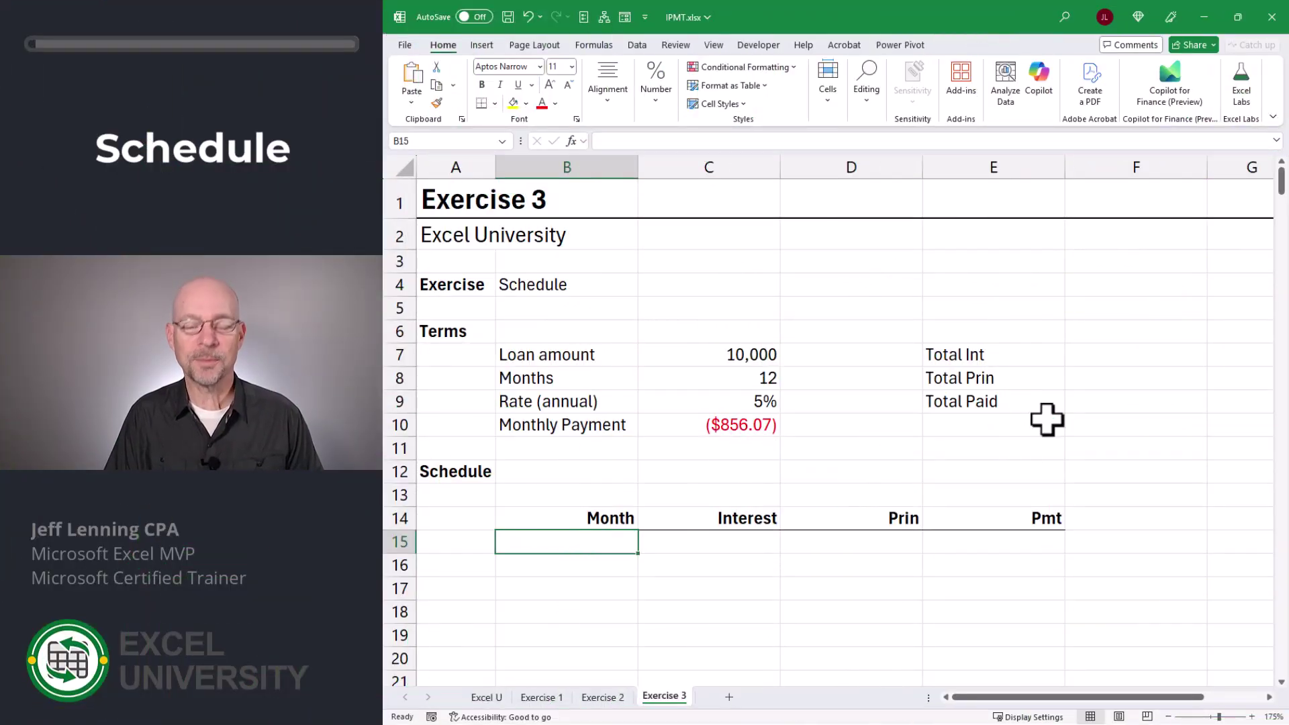
Enter =SEQUENCE(C8) in B15 to spill months 1–12.
text(=)
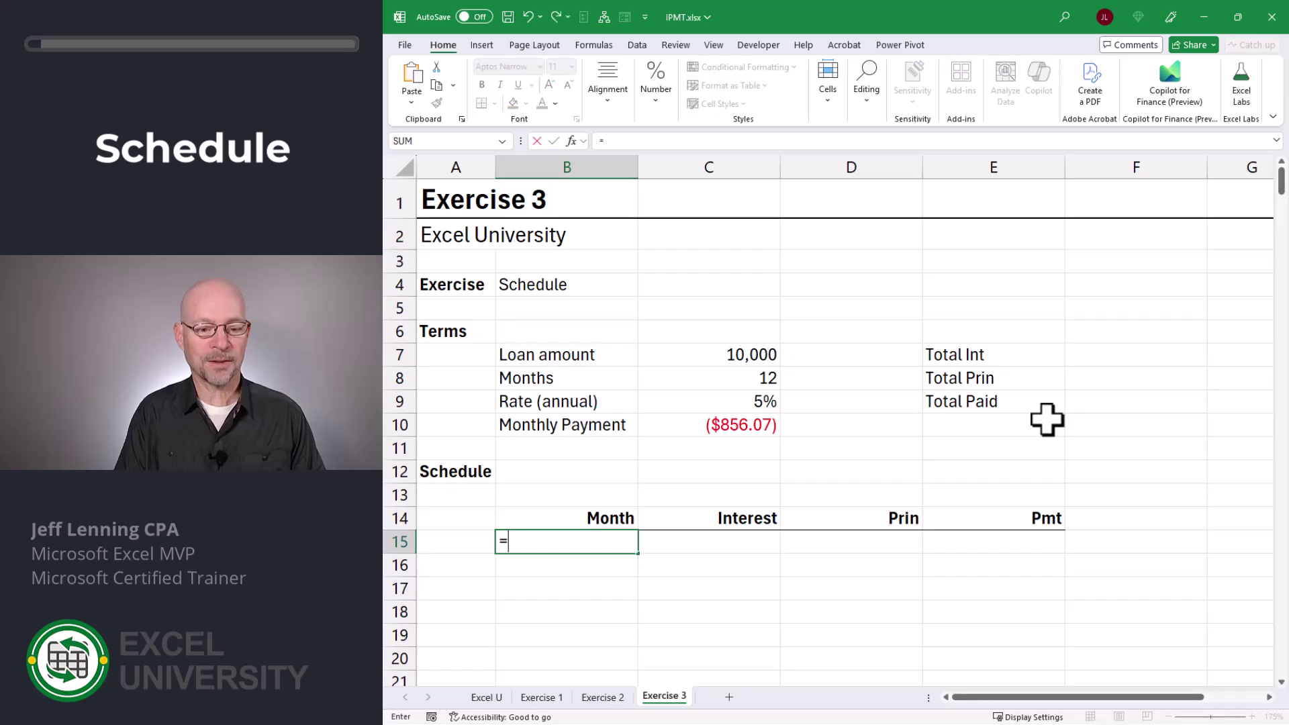
text(SEQ)
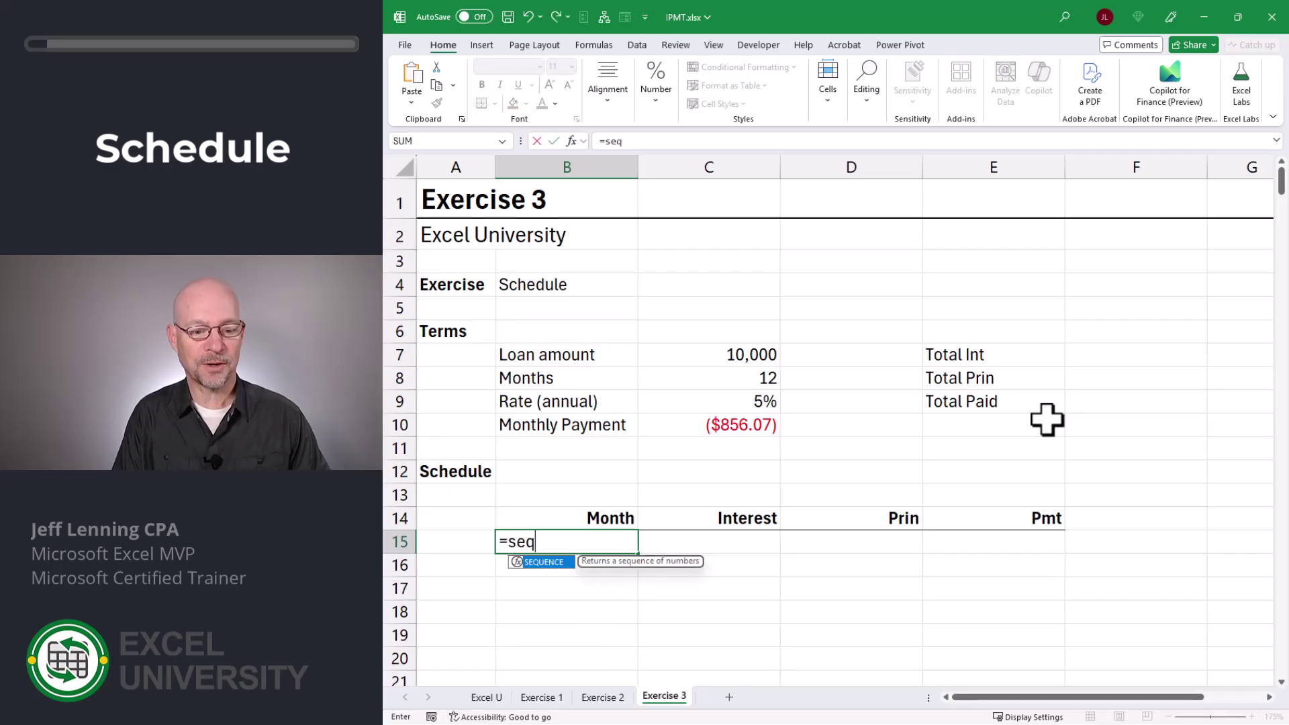
key(Tab)
click(737, 376)
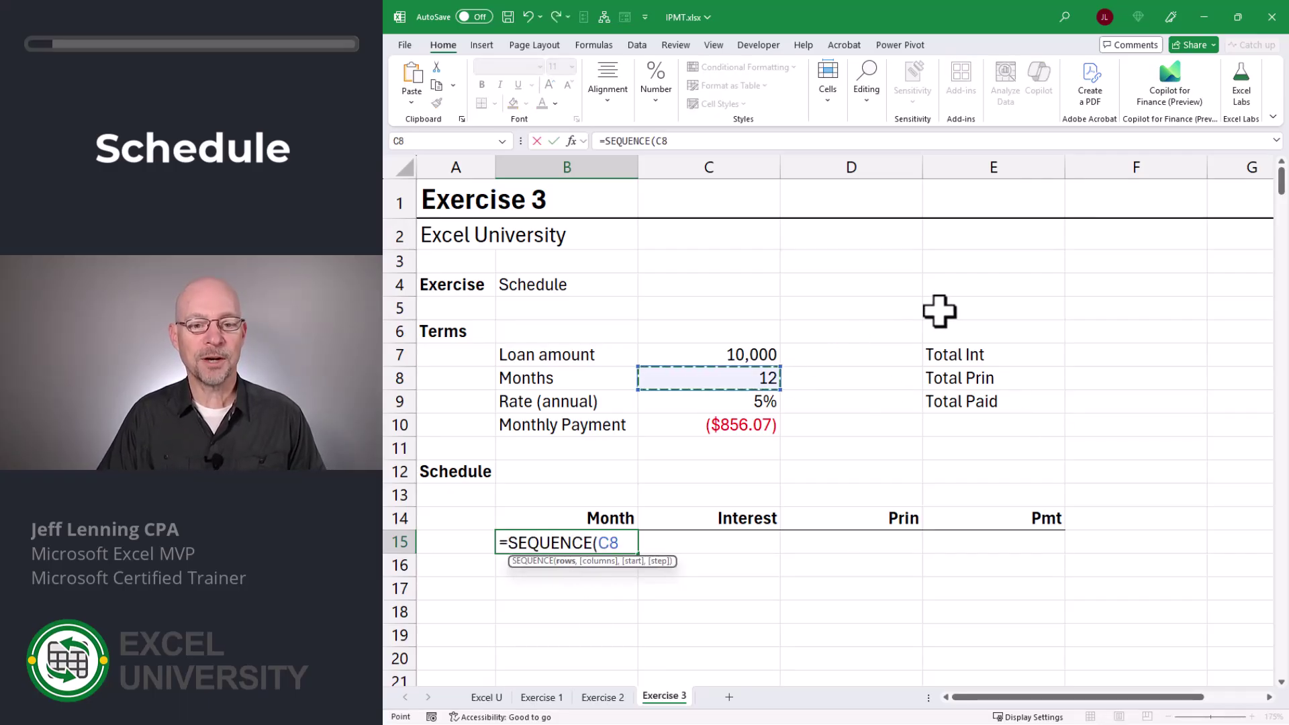
text())
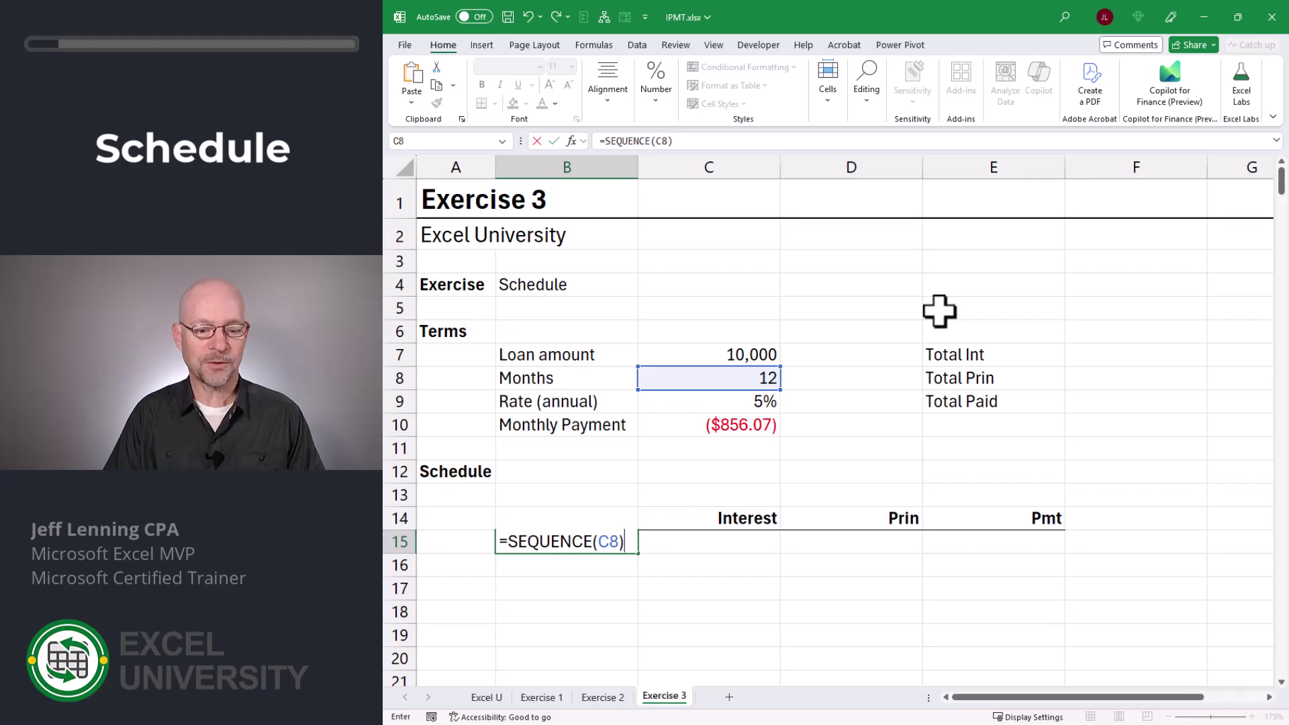
key(Return)
Enter =IPMT(C9/12,B15#,C8,C7) in C15 so interest spills down from -41.67.
key(Up)
key(Right)
text(=)
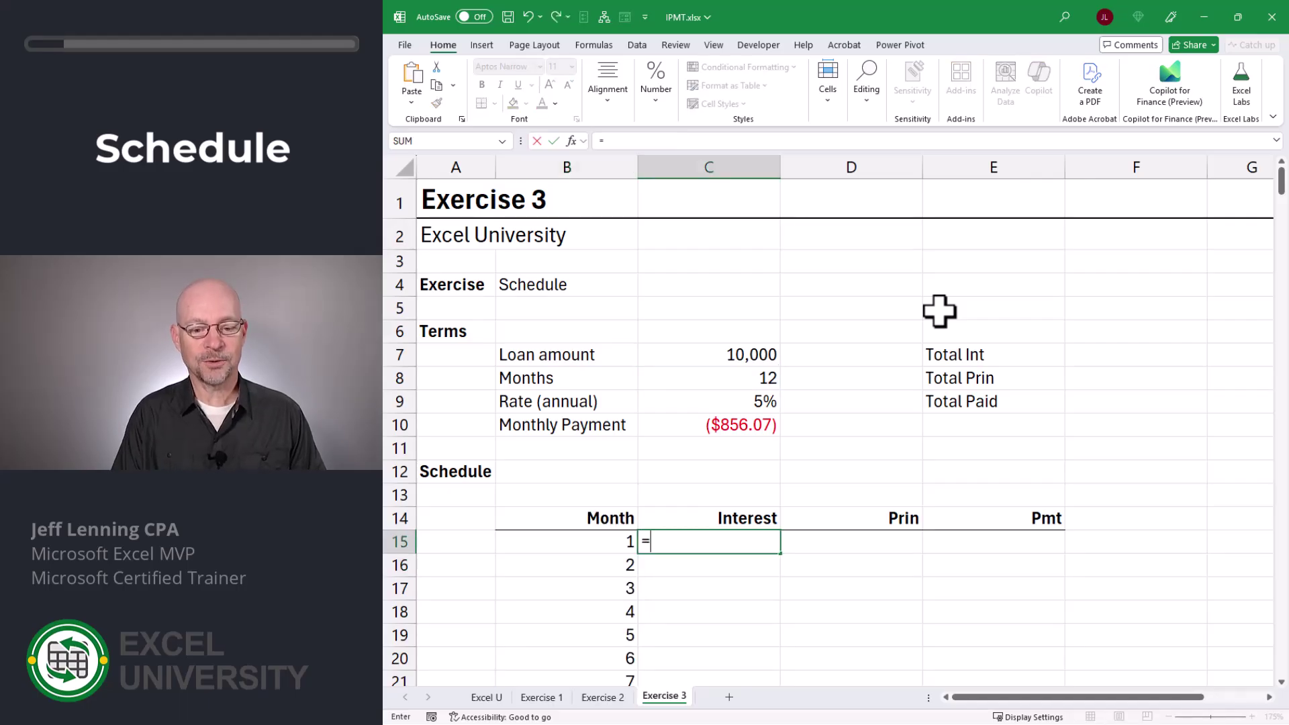
text(ipmt)
key(Tab)
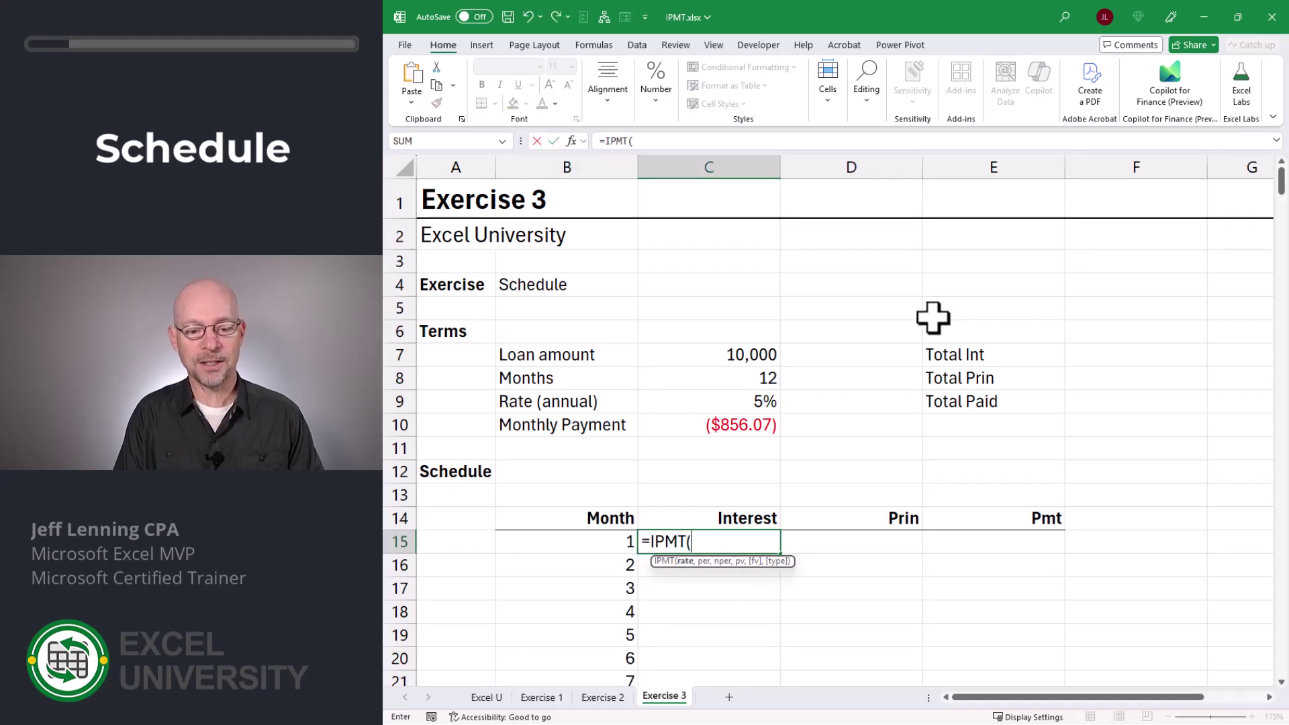
click(760, 397)
text(/12)
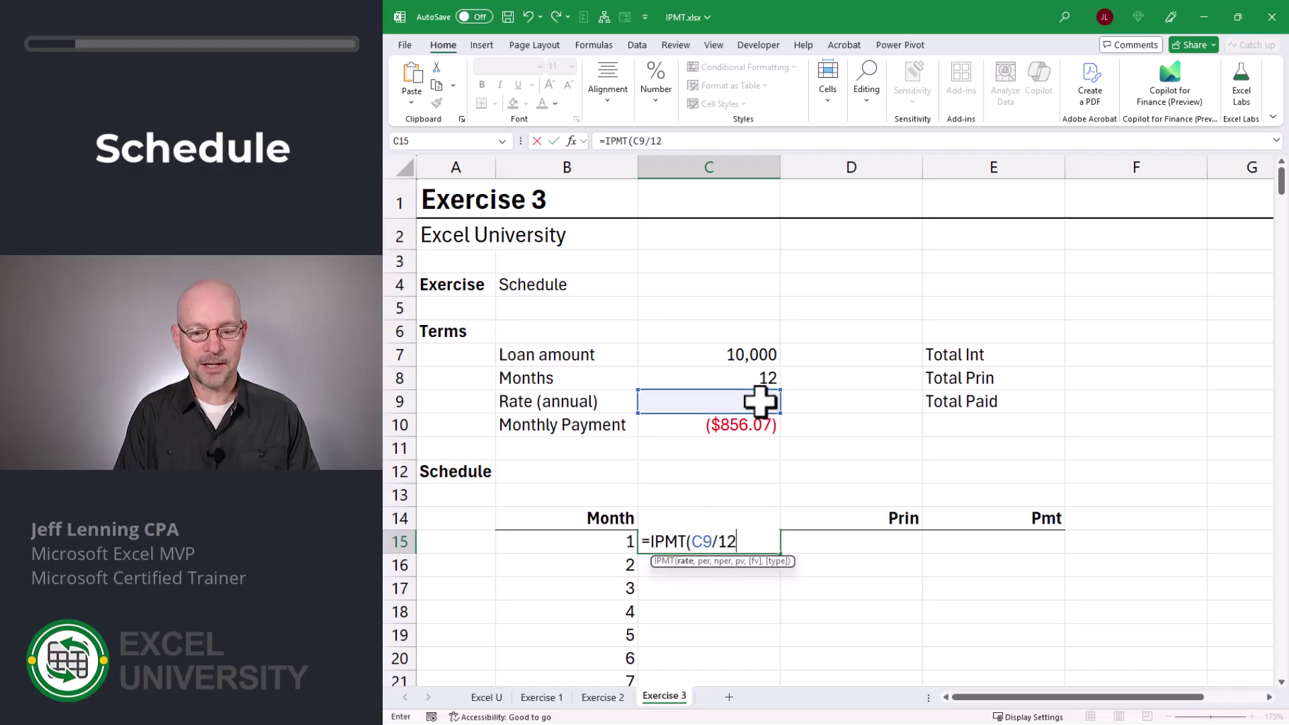
text(,)
click(585, 539)
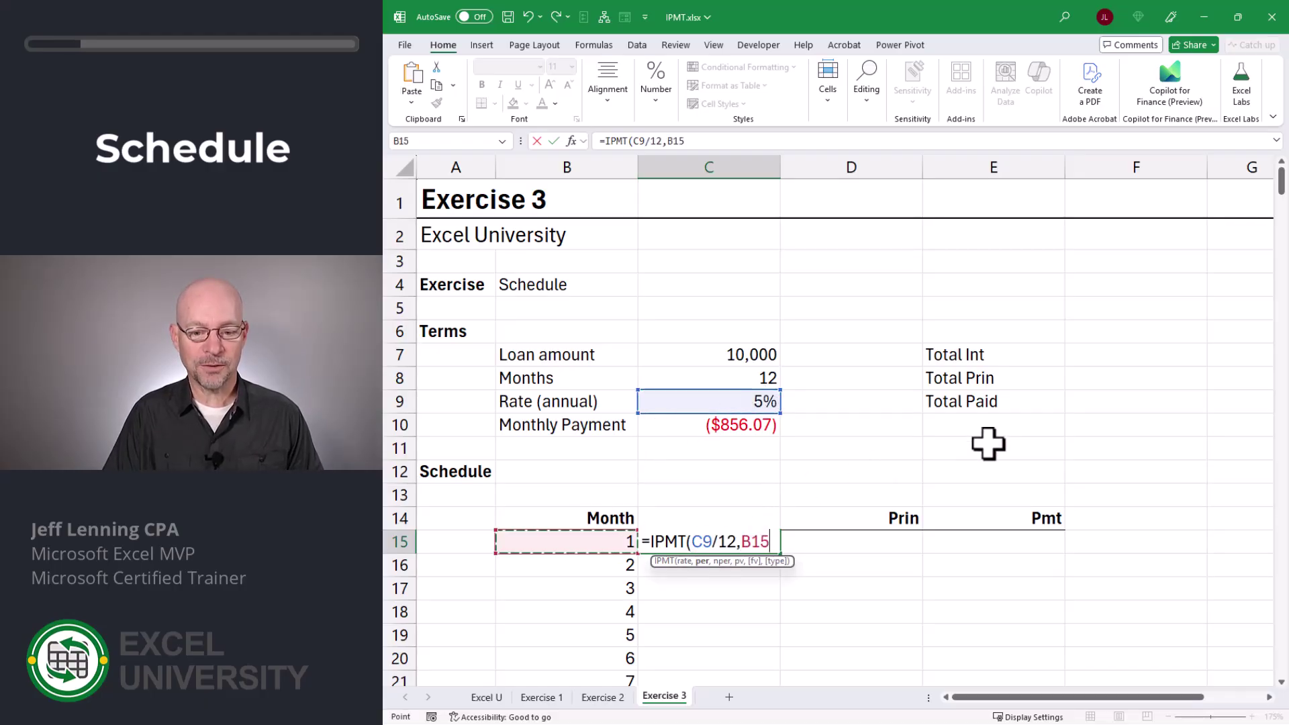
text(#)
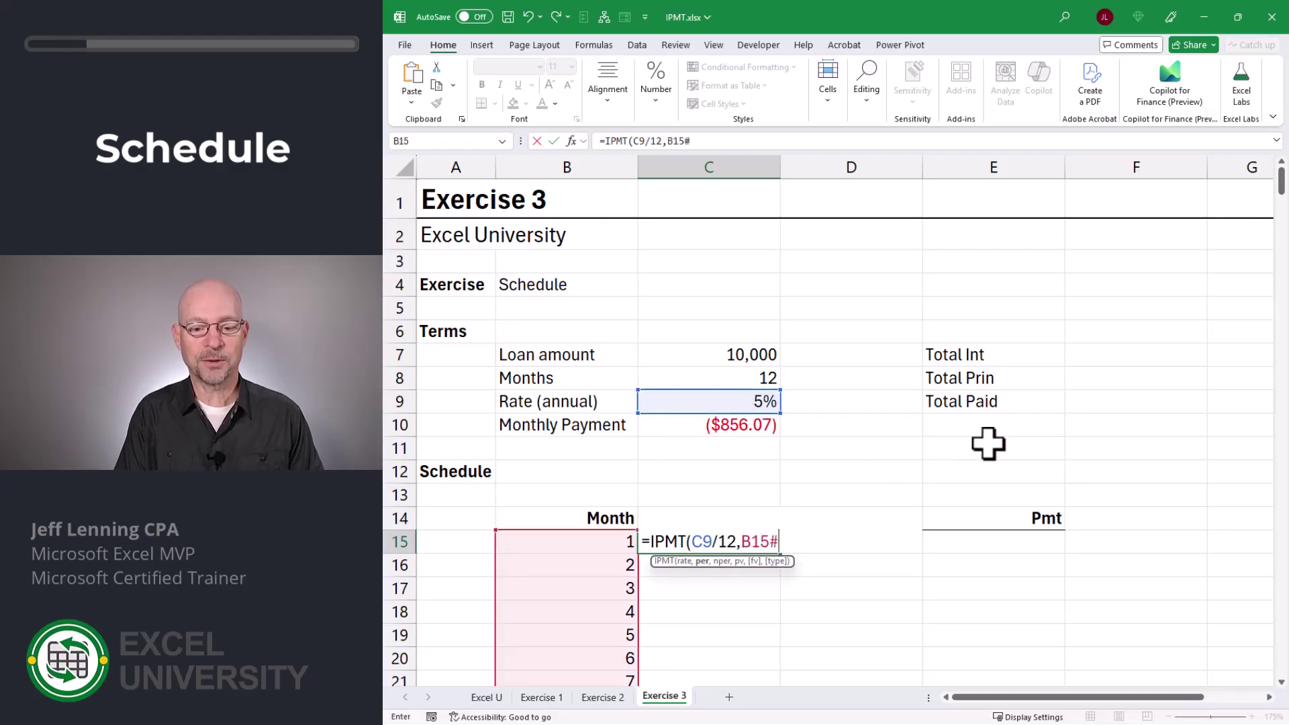
text(,)
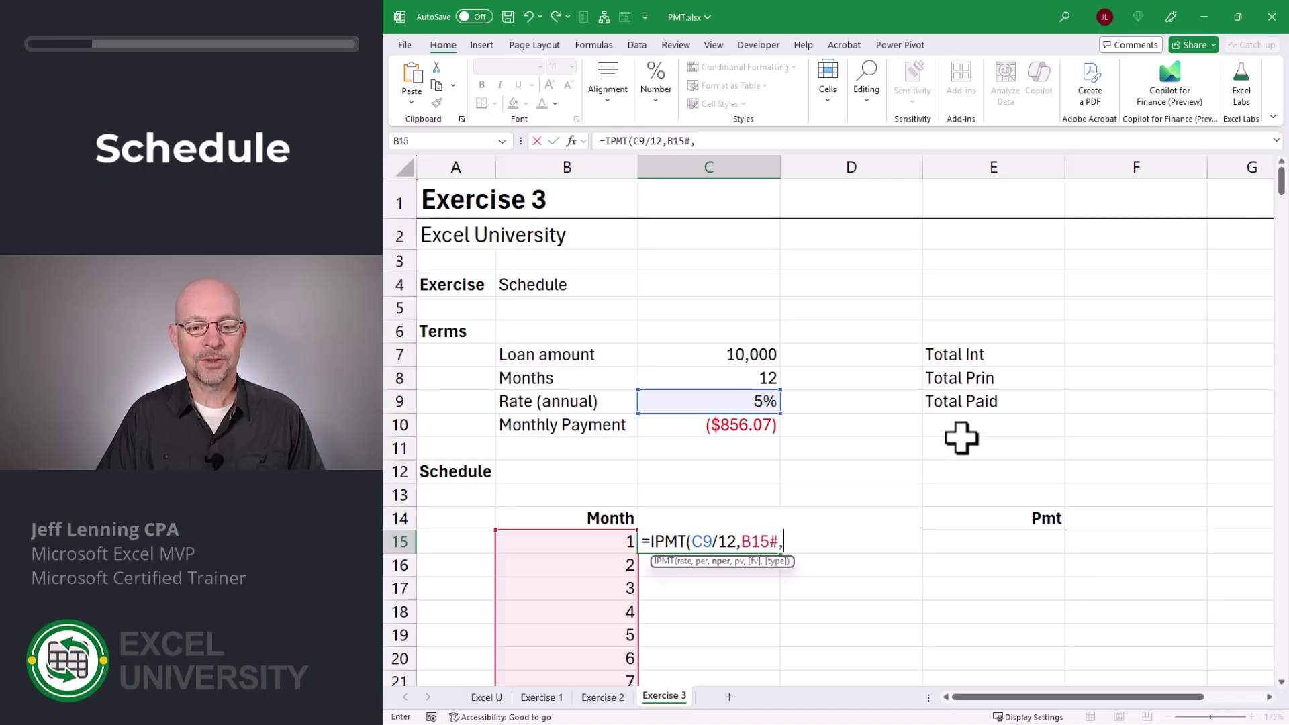
click(744, 376)
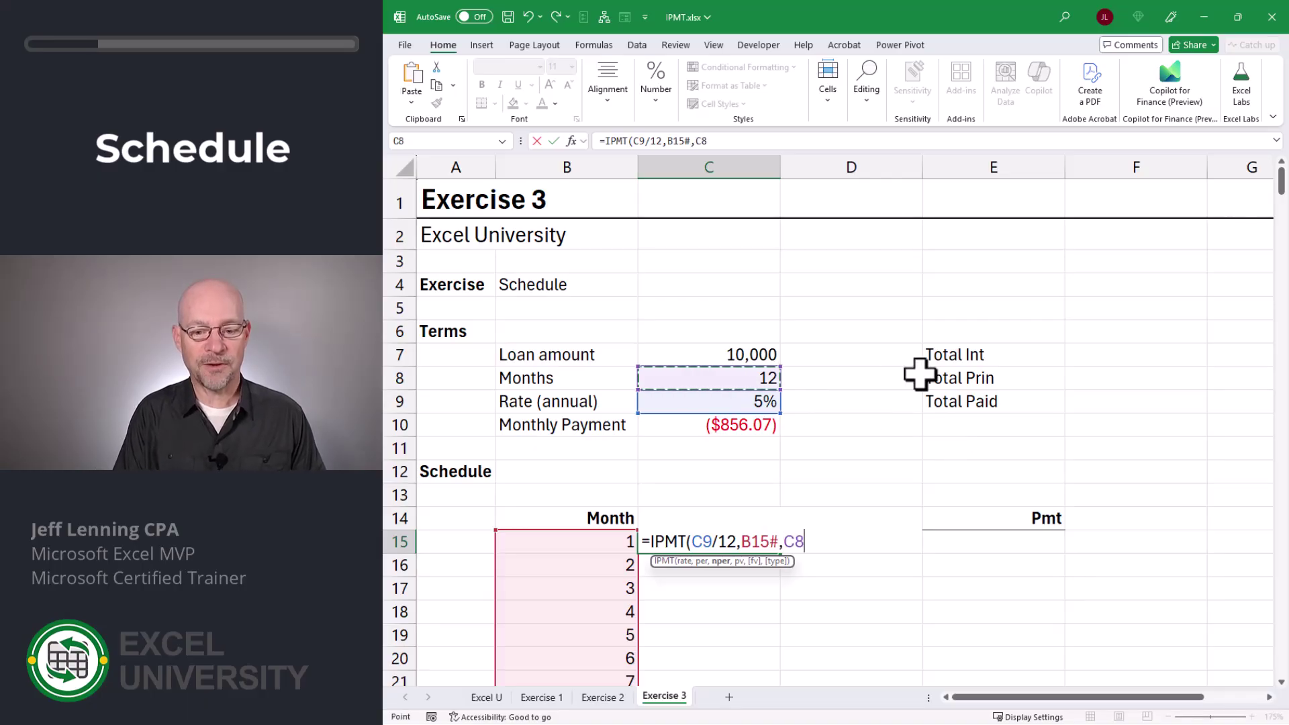
text(,)
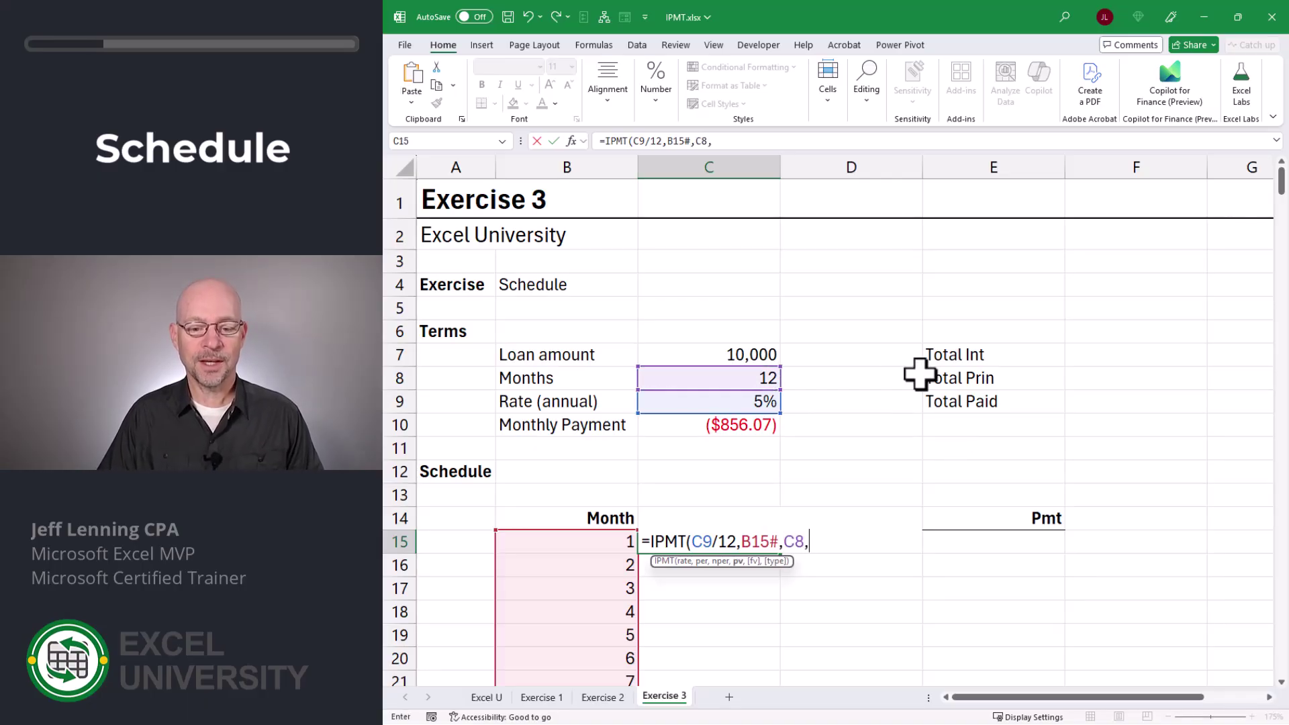
click(728, 355)
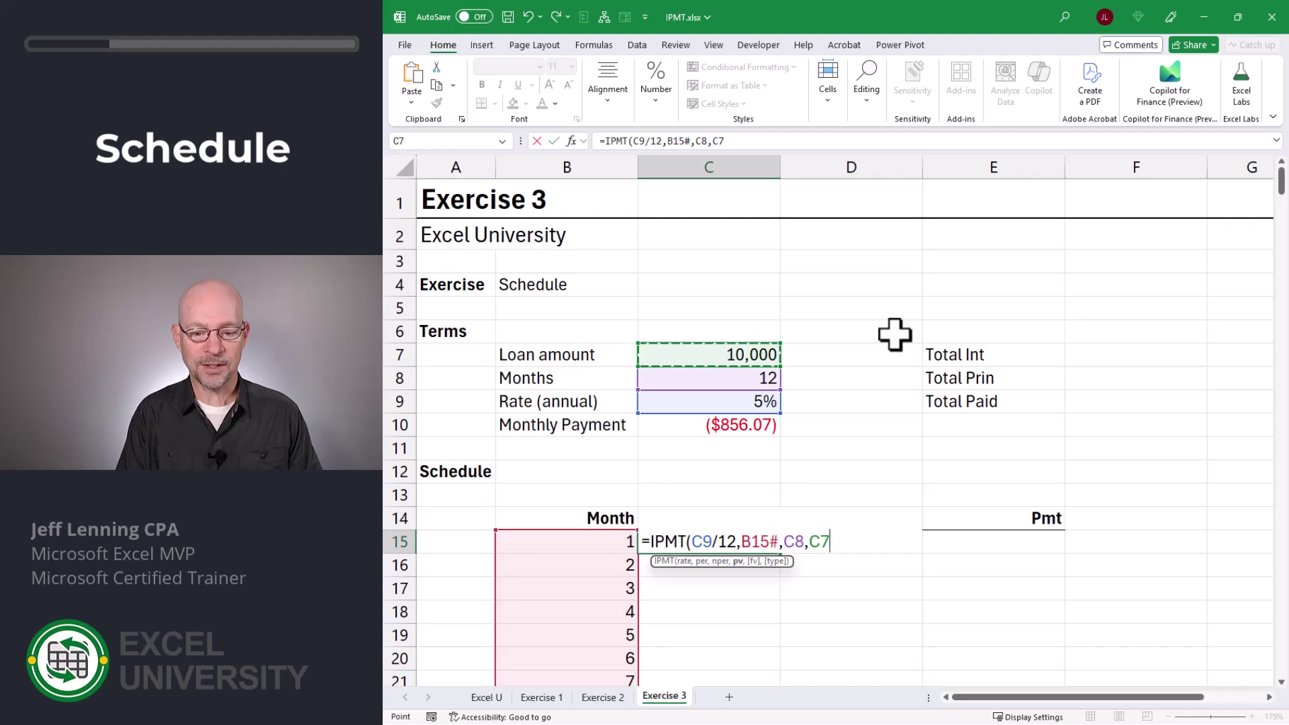
text())
key(Return)
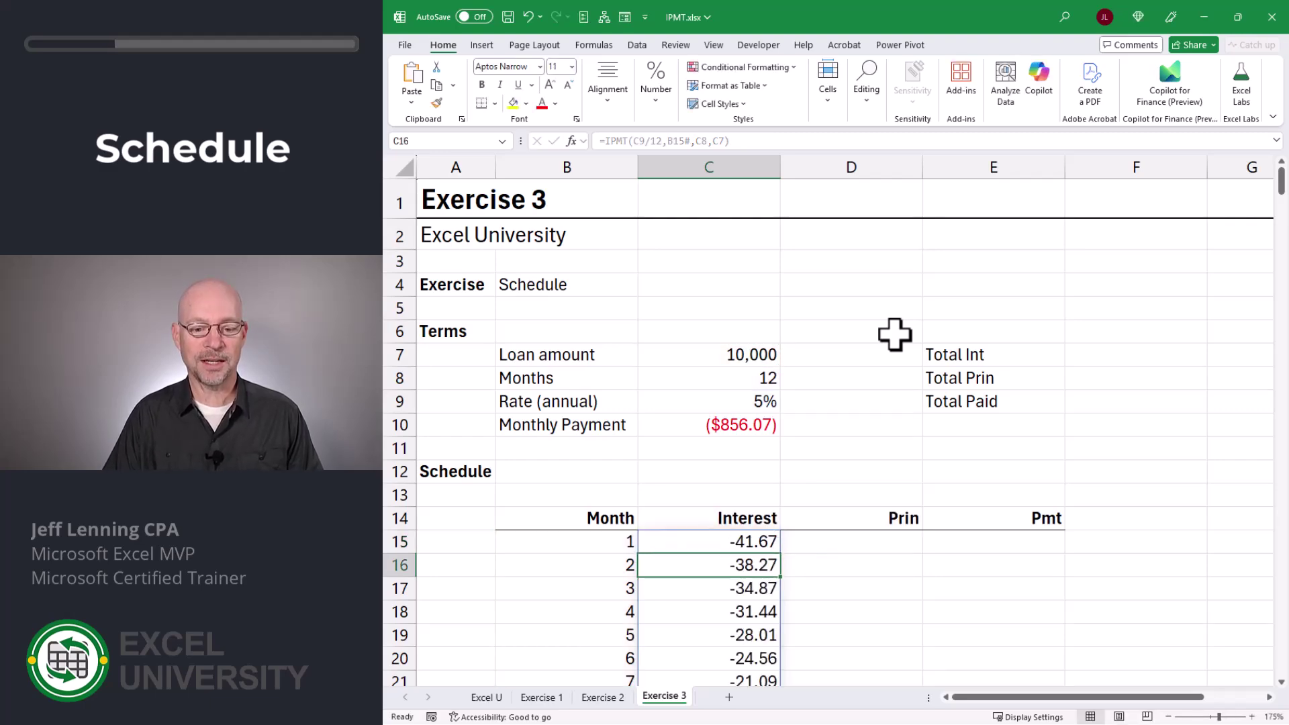
key(Up)
key(Right)
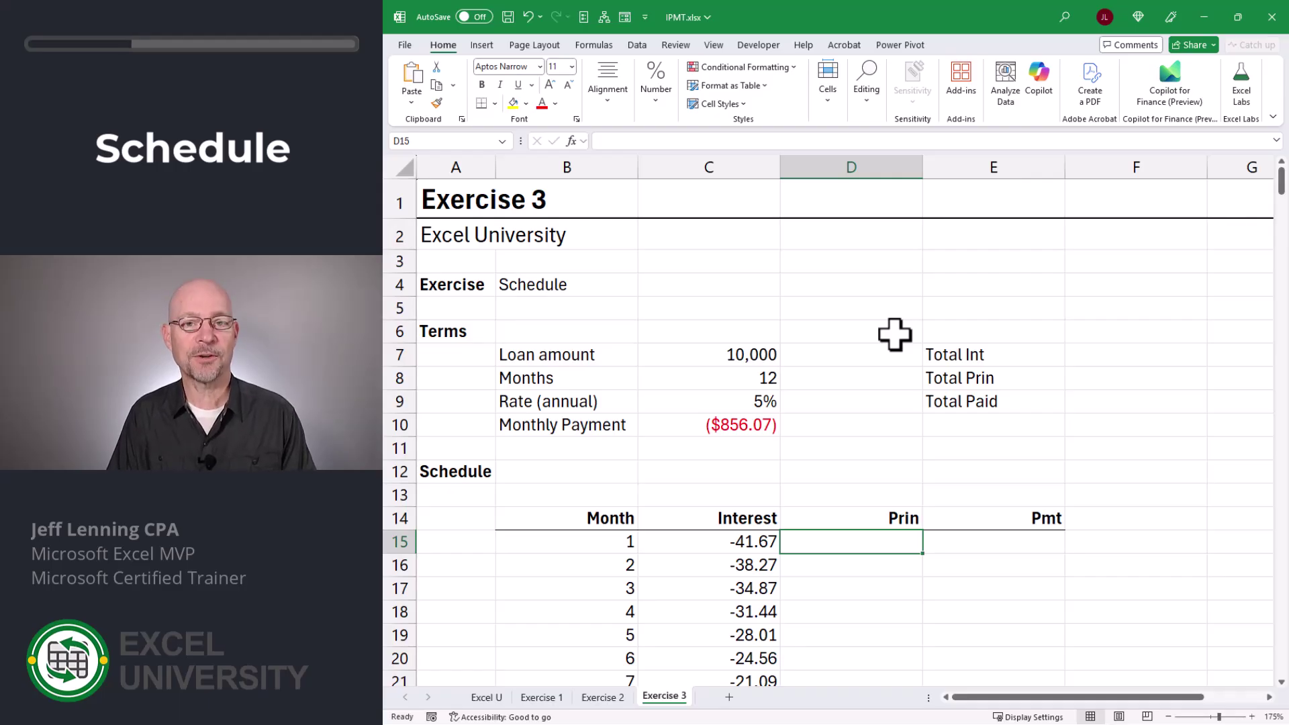
Enter =C10-C15# in D15 so monthly principal spills down from -814.41.
text(=)
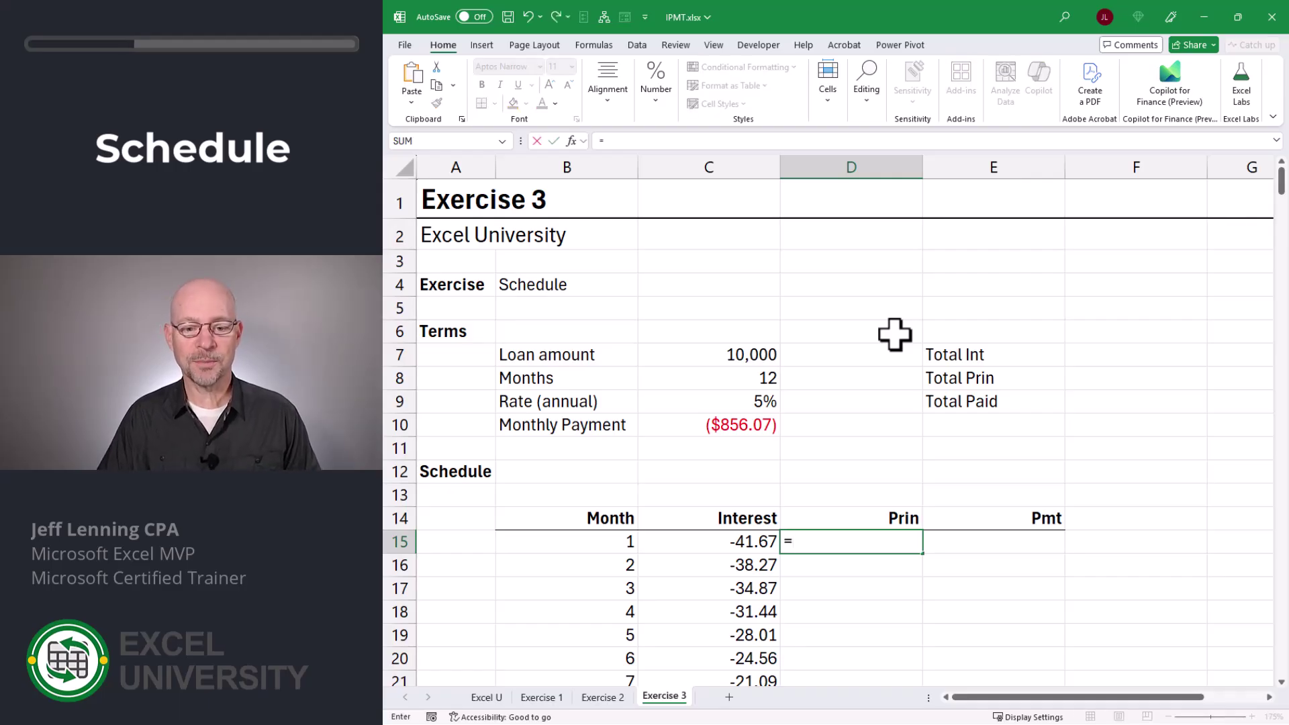
click(742, 425)
text(-)
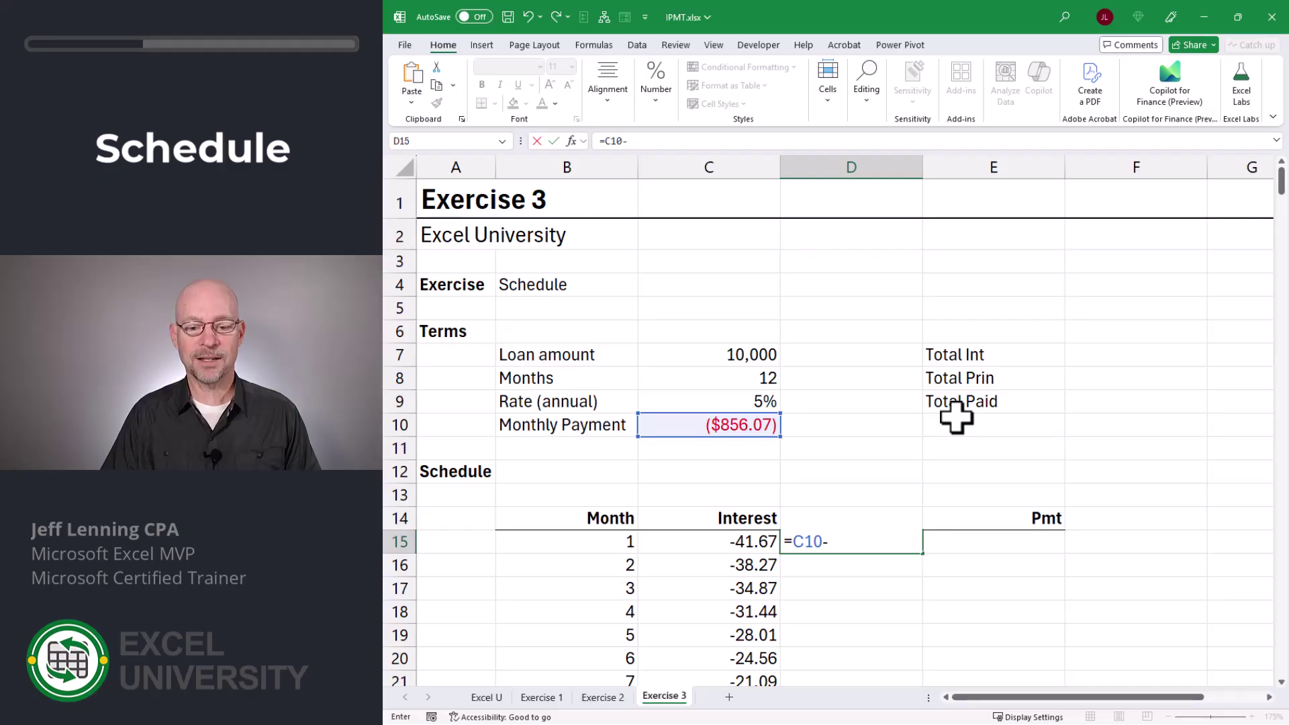
key(Left)
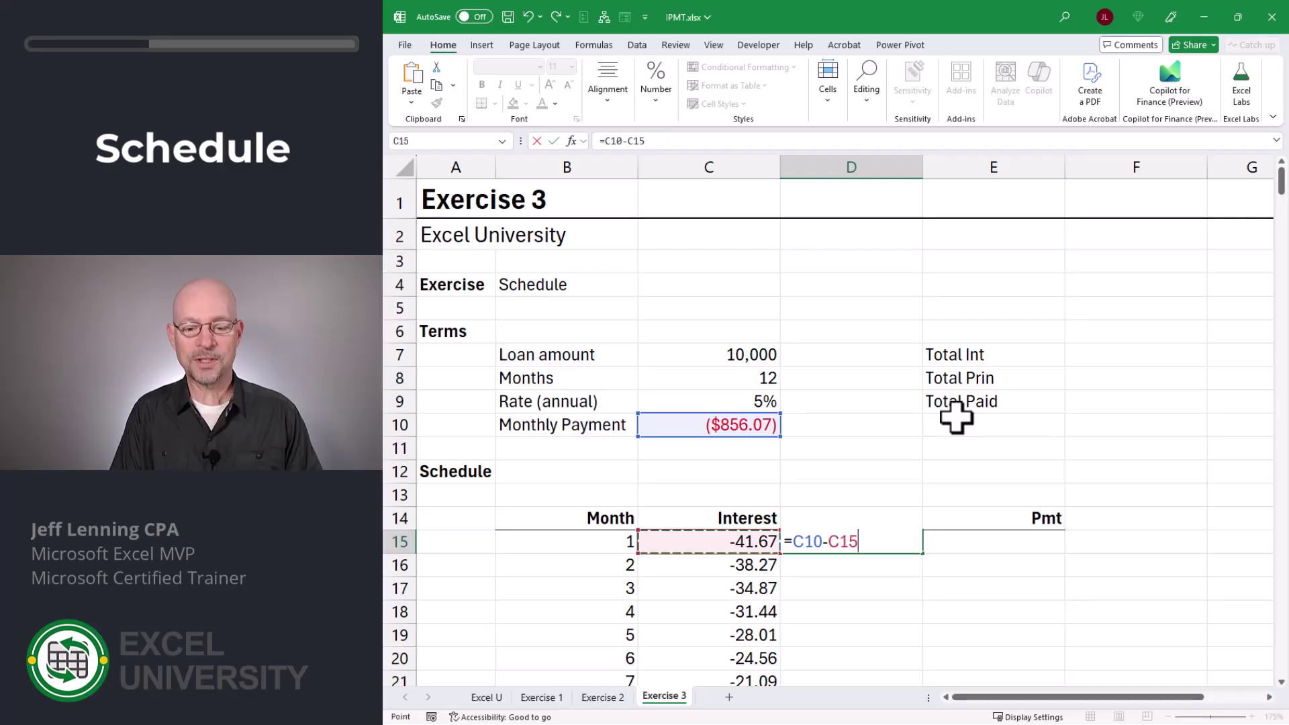
text(#)
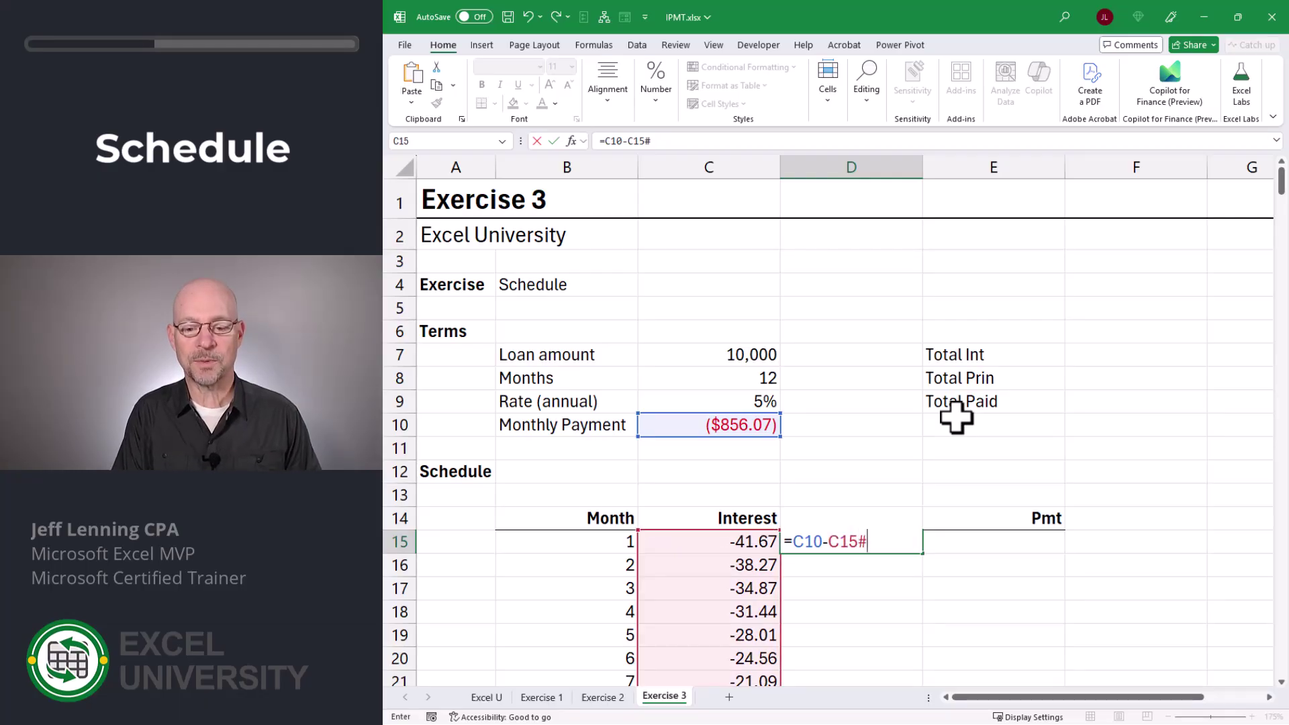
key(Tab)
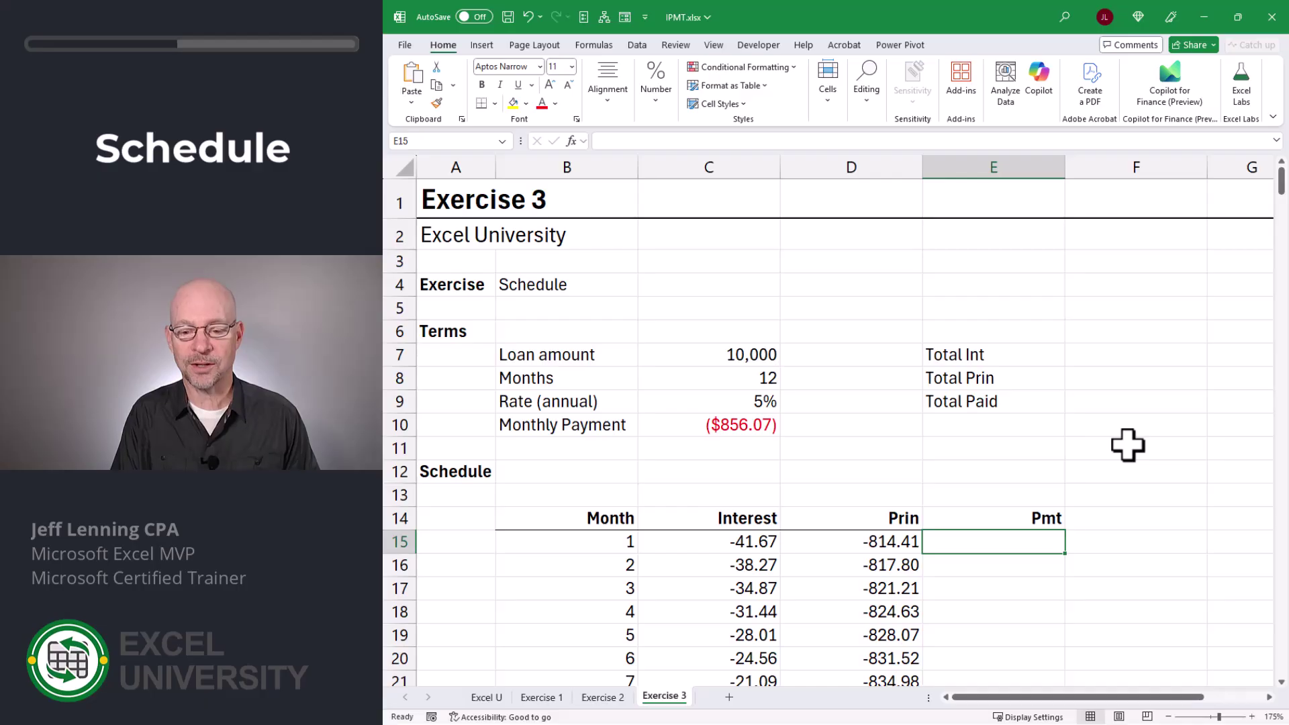
Enter =C15#+D15# in E15 so each monthly payment spills as -856.07.
text(=)
click(749, 542)
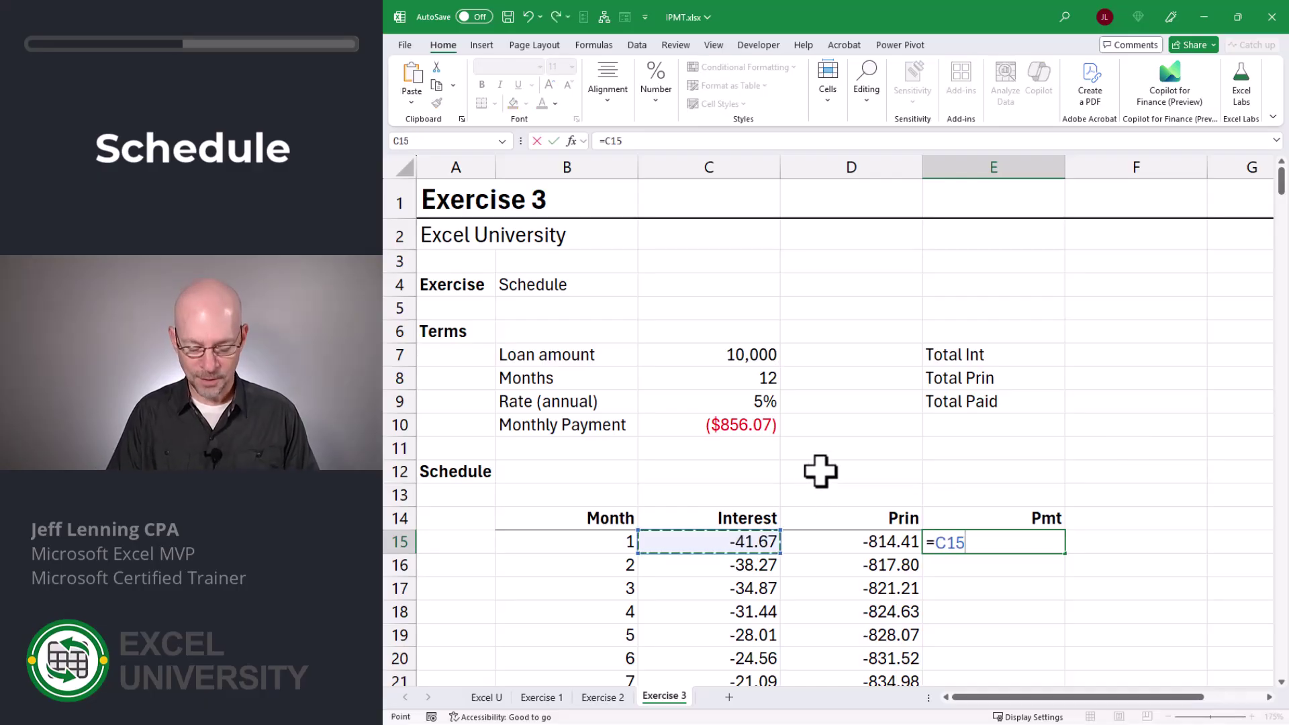
text(#)
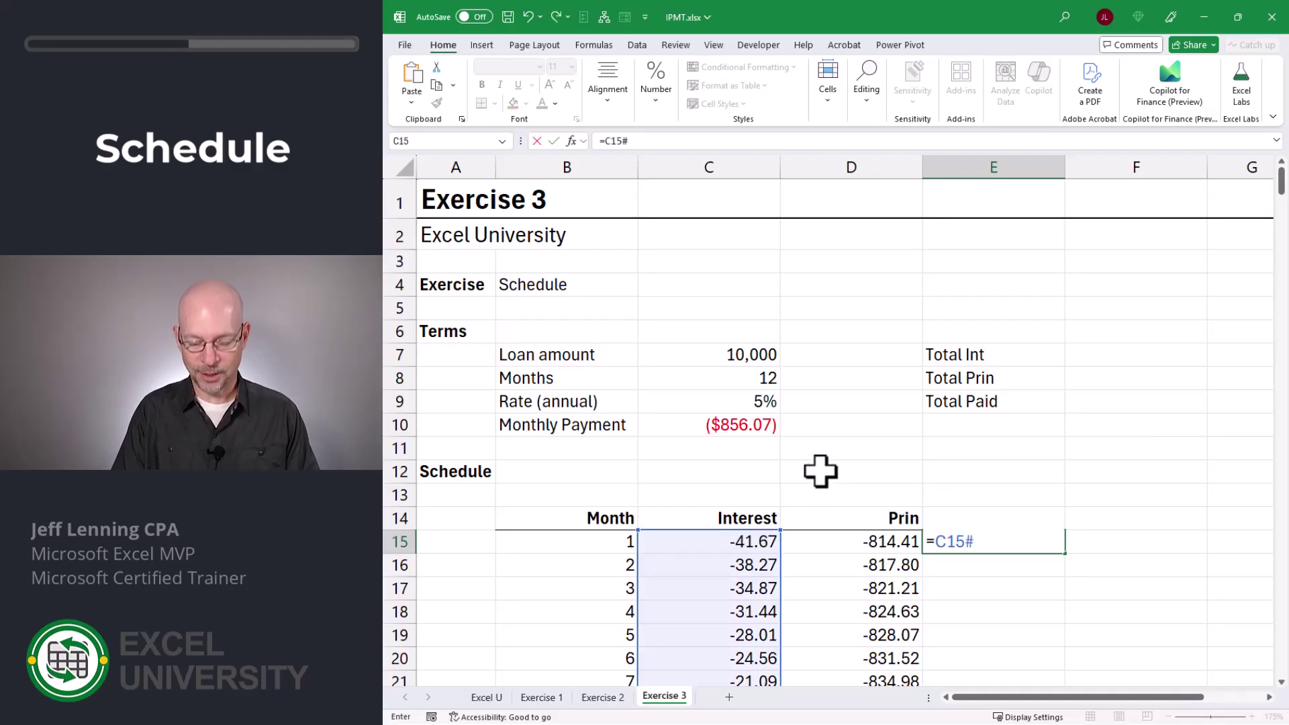
text(+)
click(866, 541)
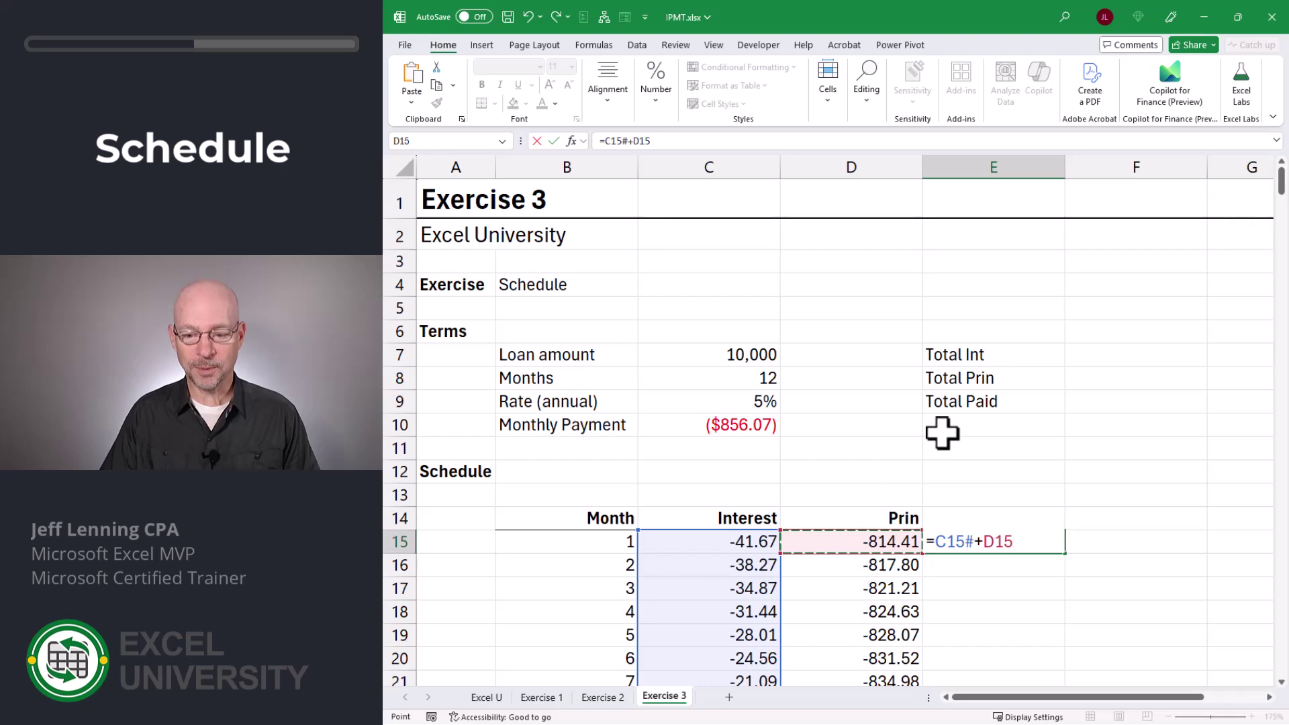
text(#)
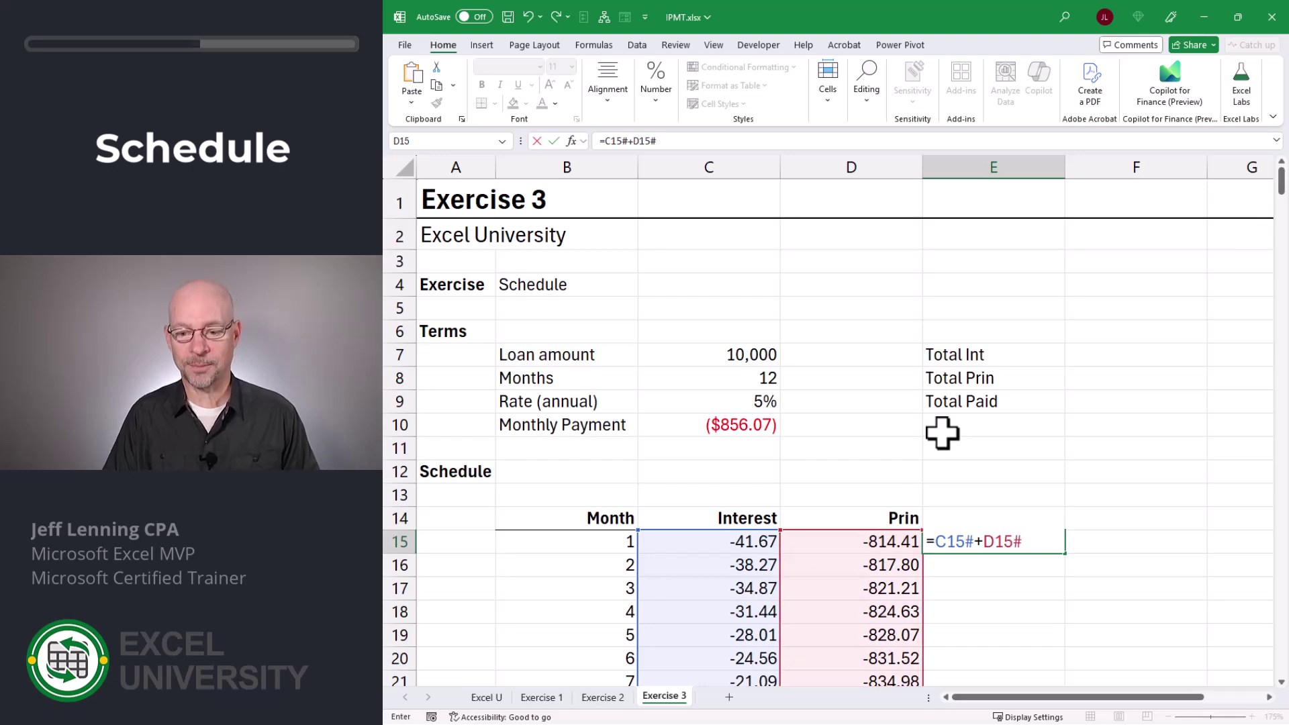
key(Return)
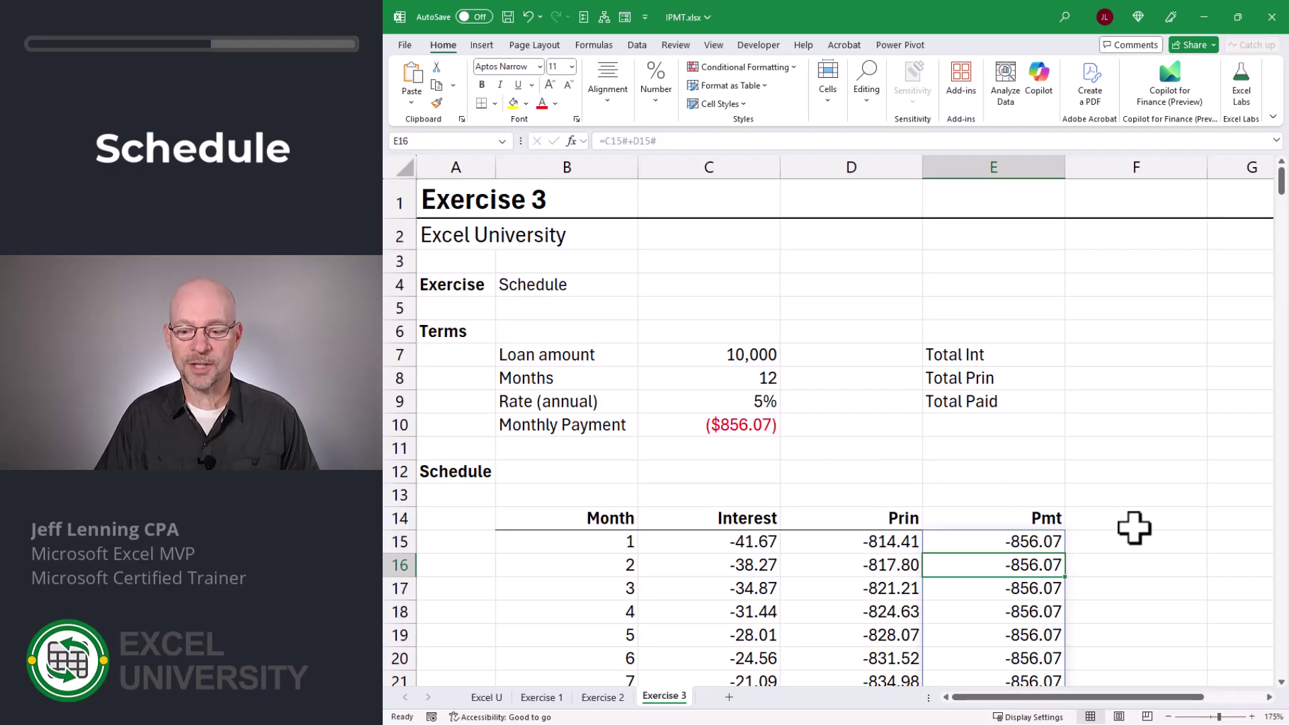
scroll(1148, 520, down, 3)
scroll(1134, 503, up, 3)
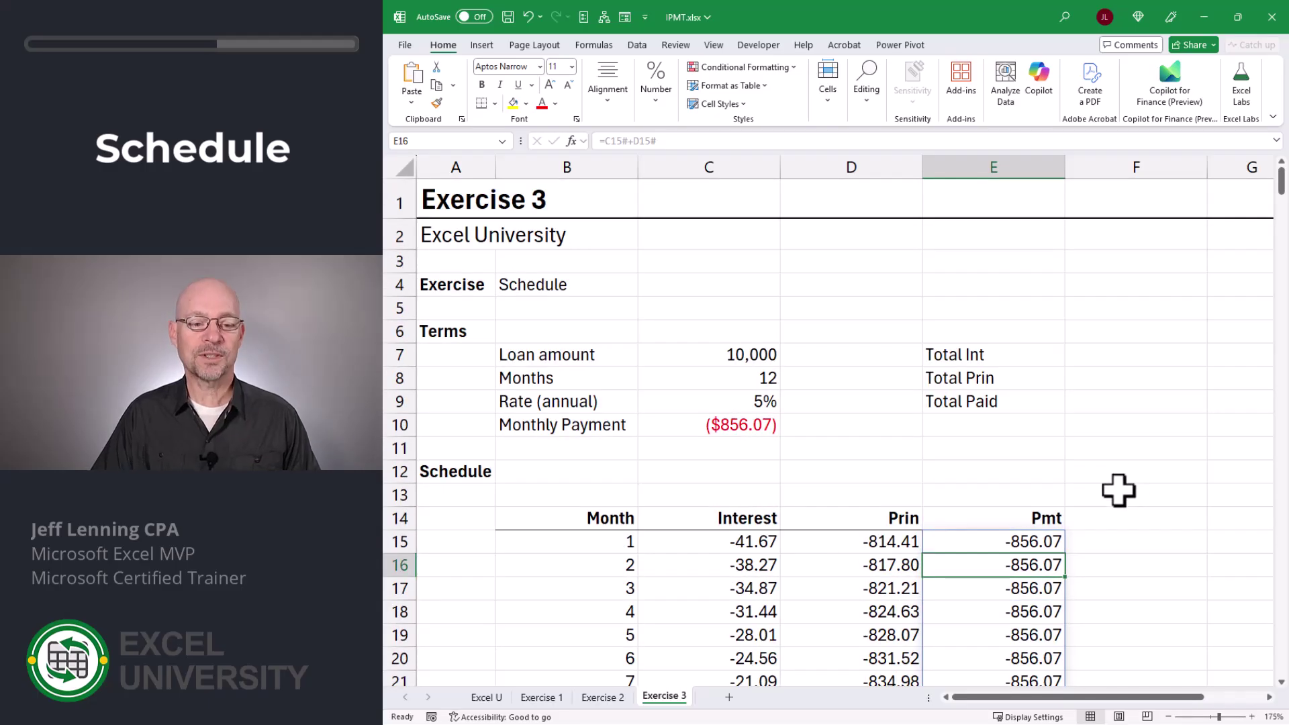
Change the terms to 6 months, a 5,000 loan and 4%, recalculating payments to -843.08.
click(742, 376)
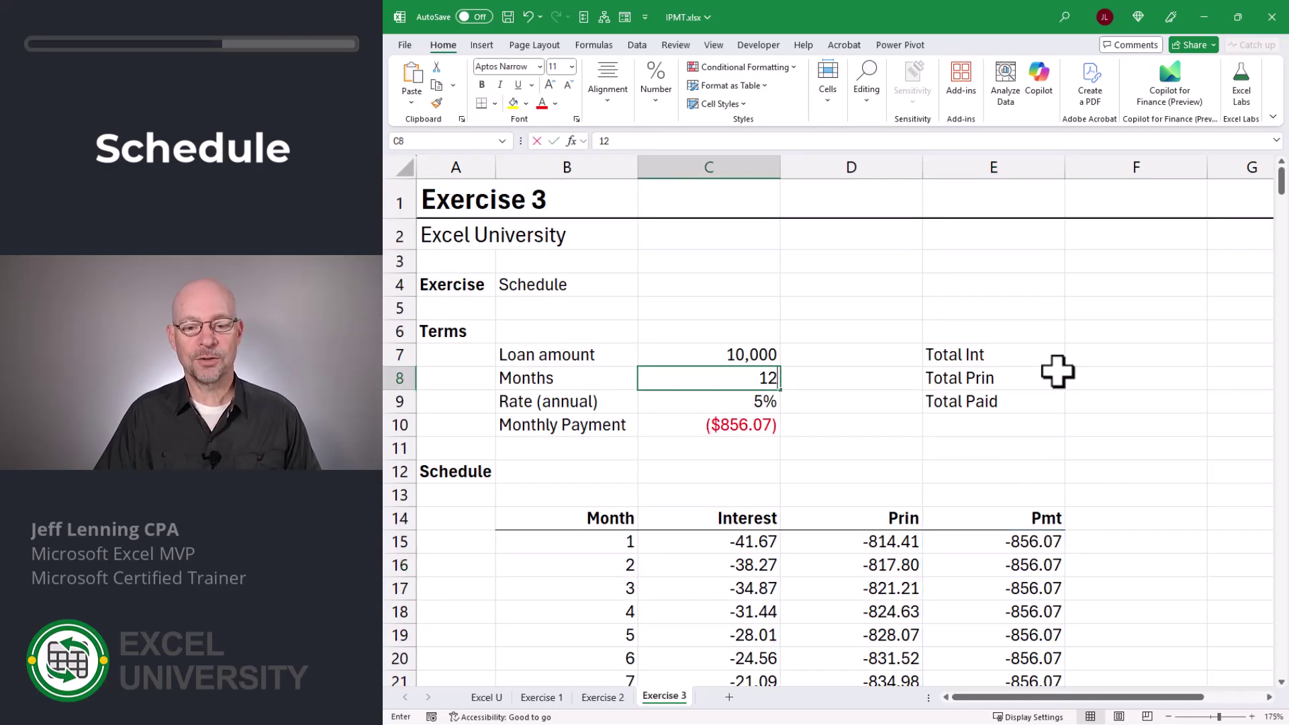
text(6)
key(Return)
key(Up)
key(Up)
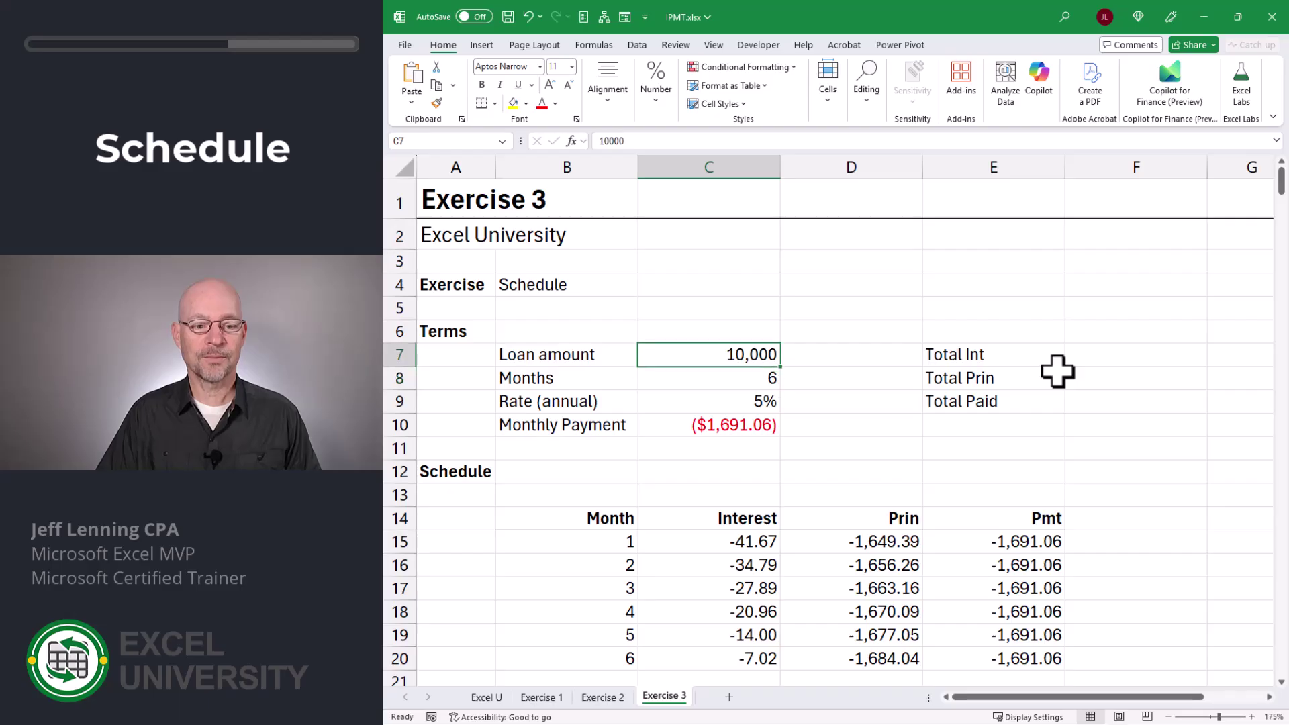
text(5000)
key(Return)
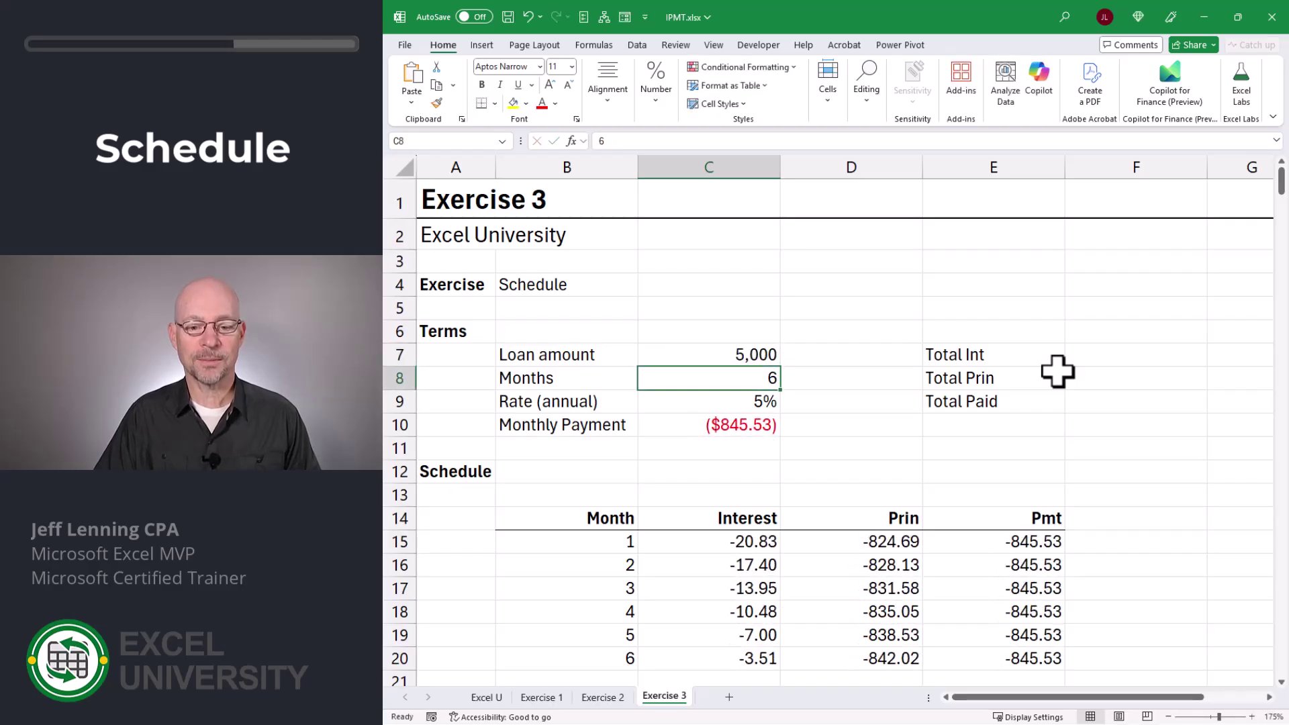
key(Return)
text(4)
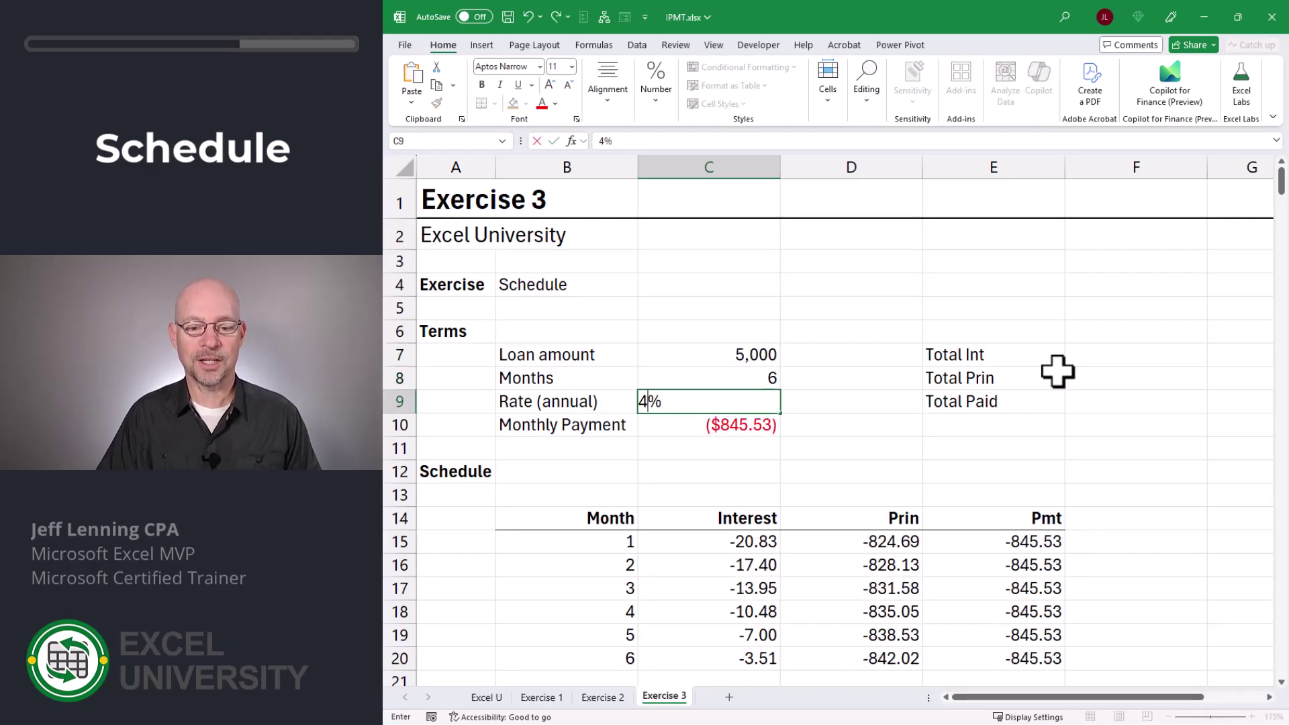
key(Return)
click(1096, 355)
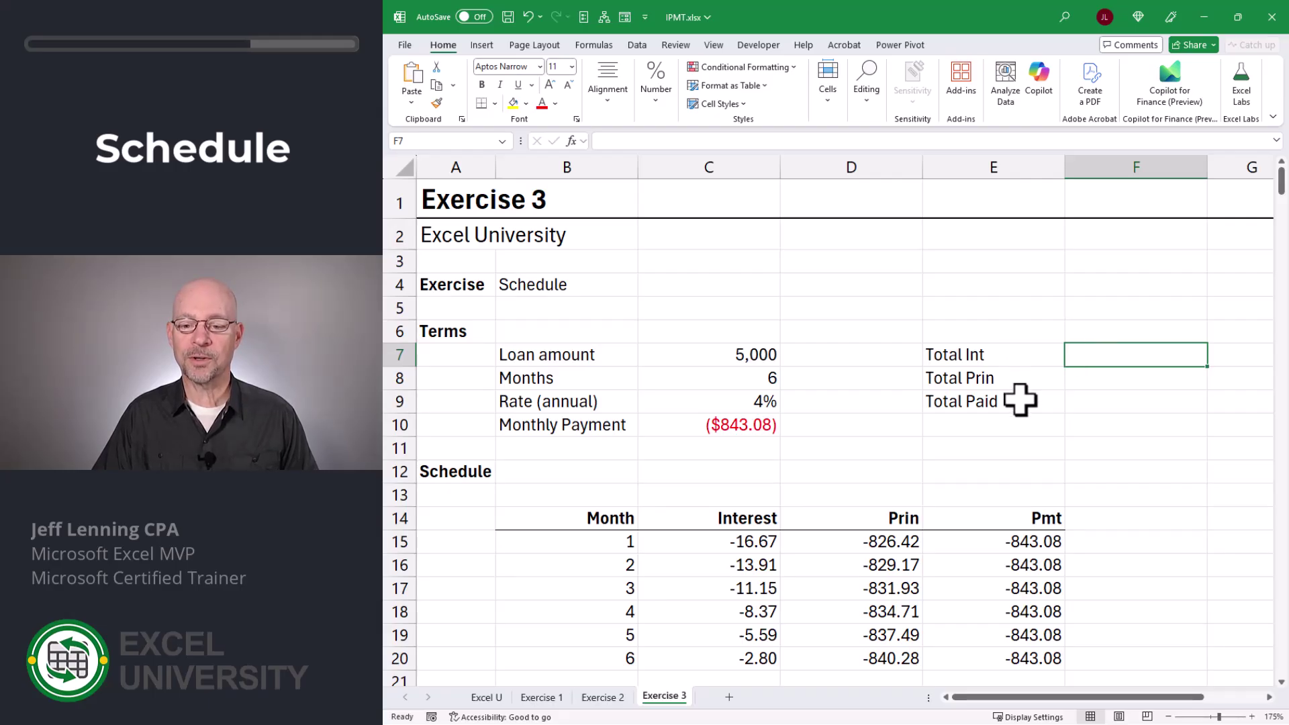
Enter =SUM(C15#) in F7 for Total Int, giving -58.
text(=)
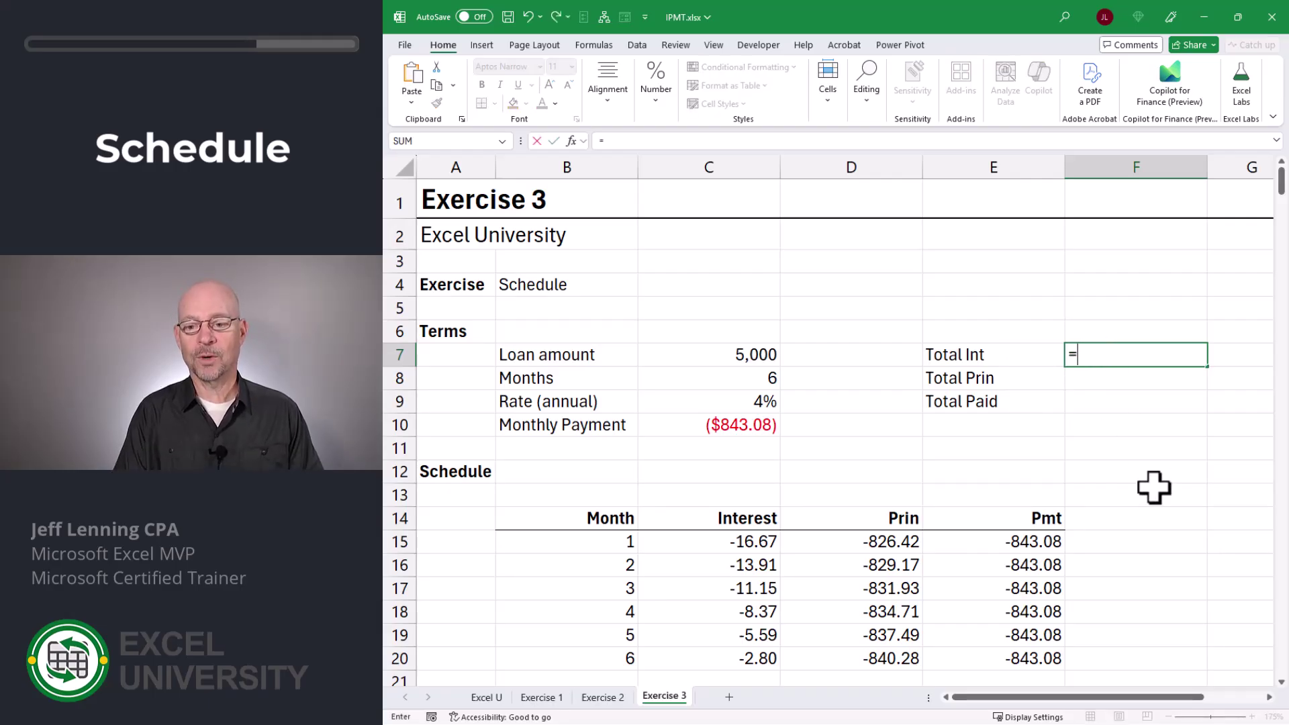
text(sum)
key(Tab)
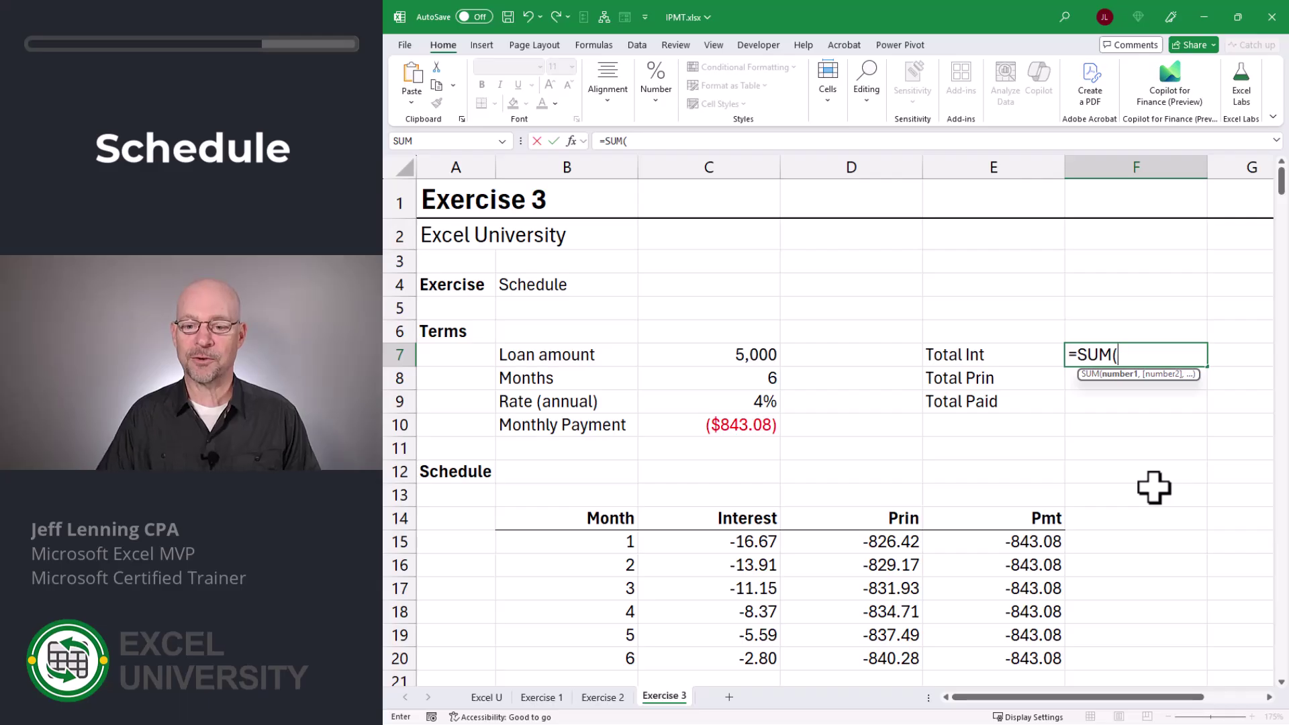
key(Down)
key(Down)
key(Down)
key(Down)
key(Down)
key(Down)
key(Down)
key(Down)
key(Left)
key(Left)
key(Left)
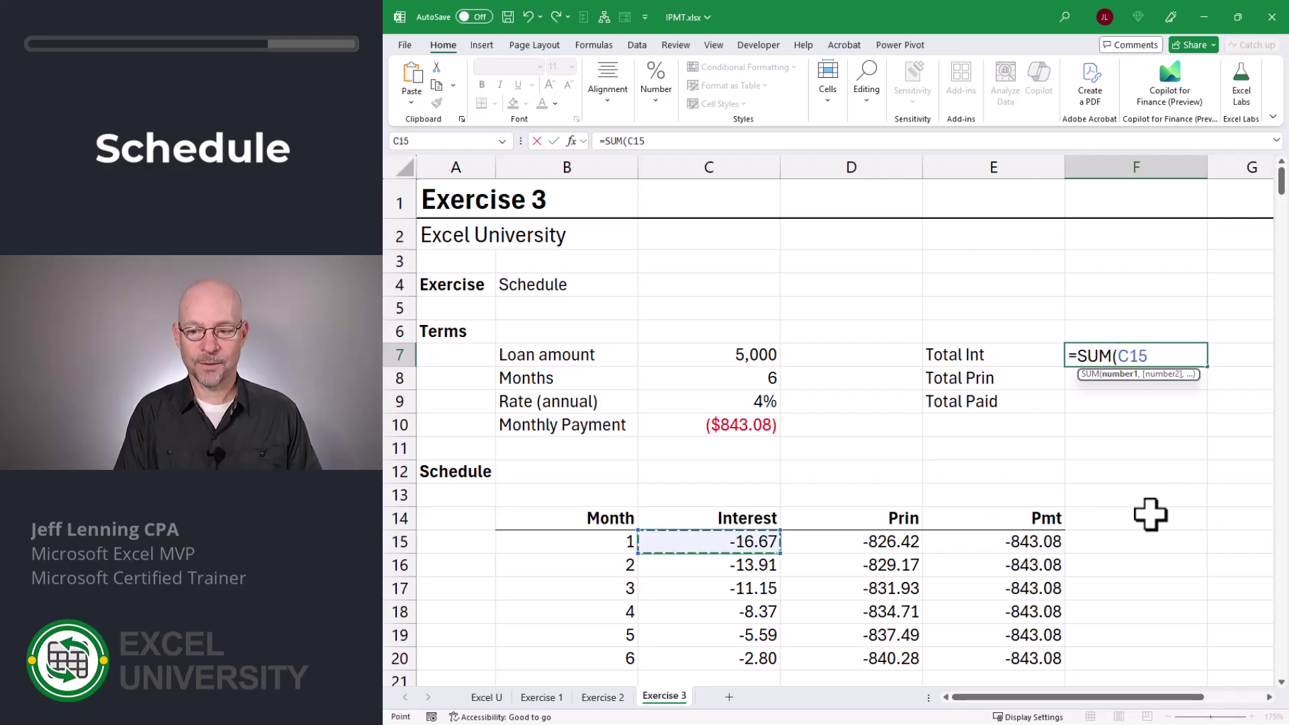
text(#)
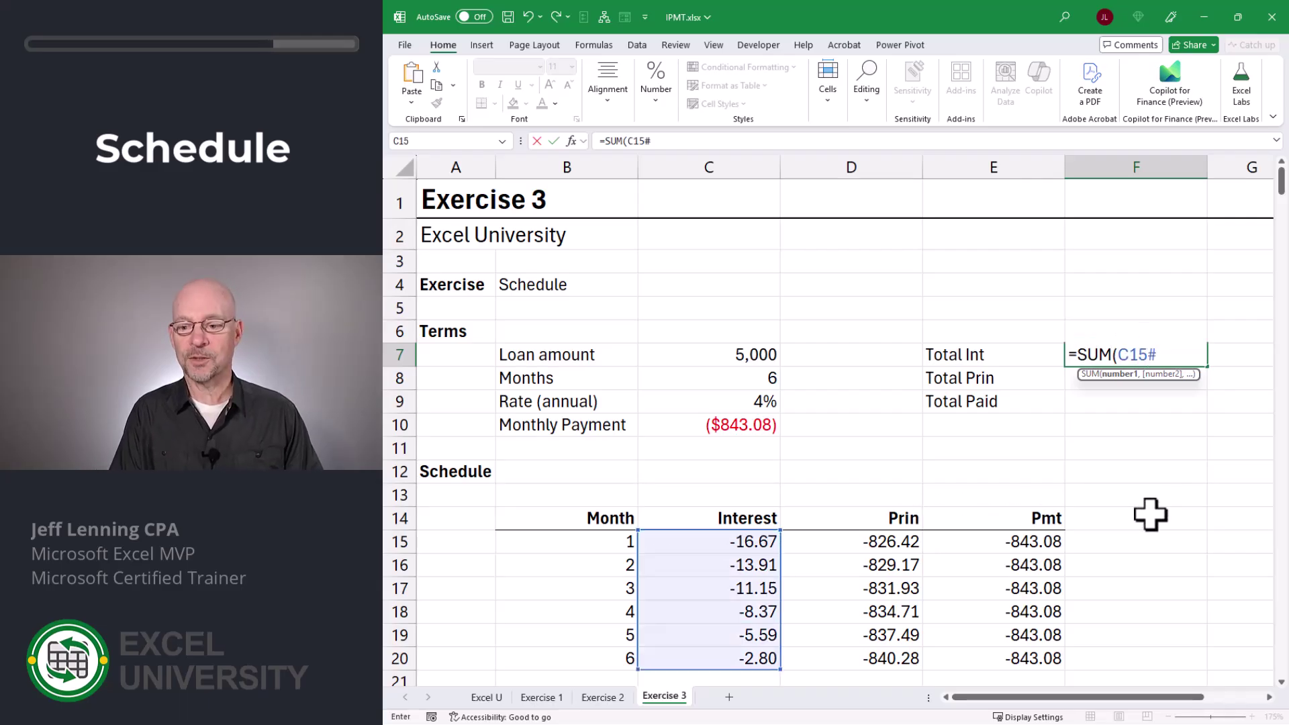
text())
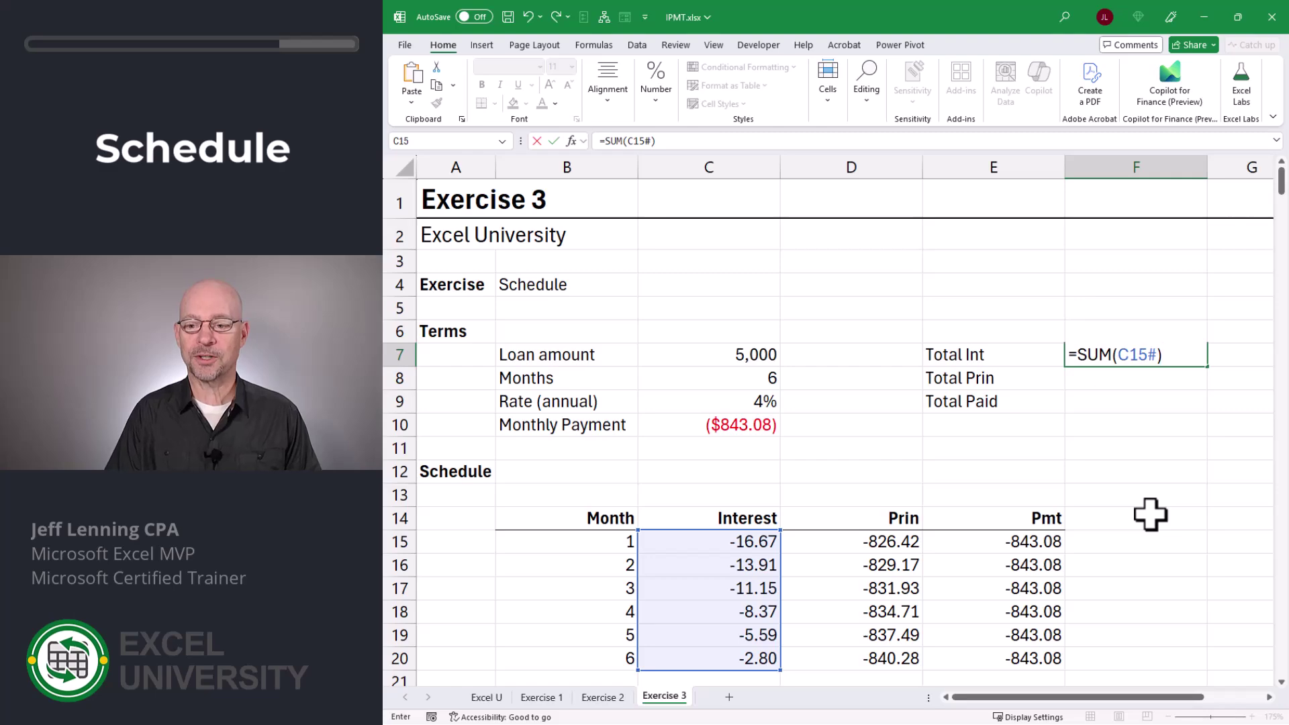
key(Return)
Enter =SUM(D15#) for Total Prin and type =SUM(E15#) for Total Paid.
text(=su)
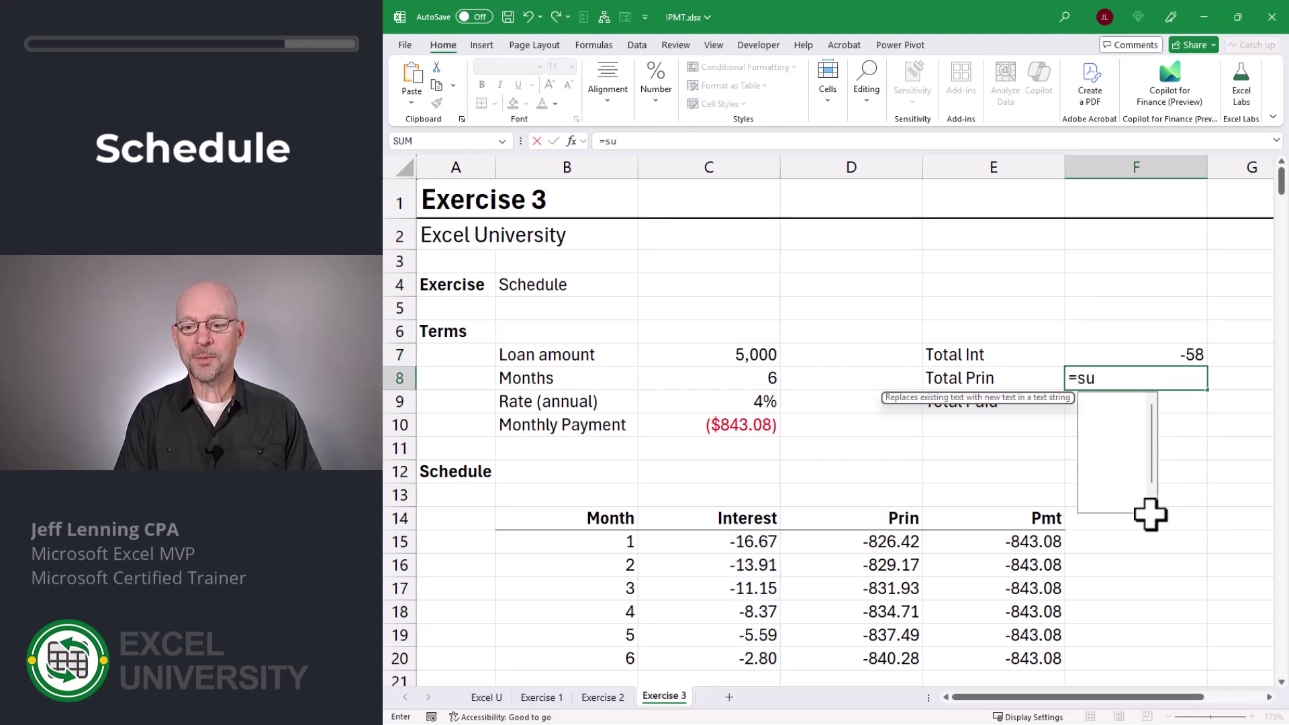
text(m)
key(Tab)
click(886, 537)
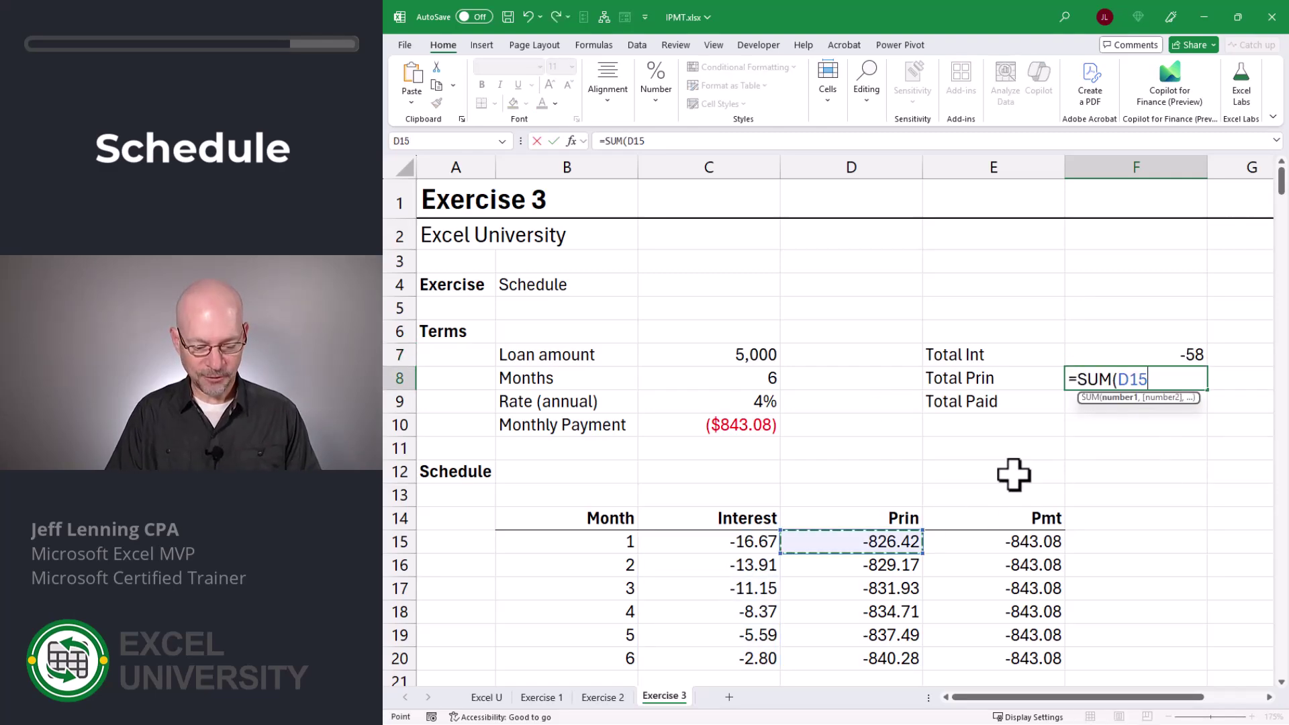
text(#))
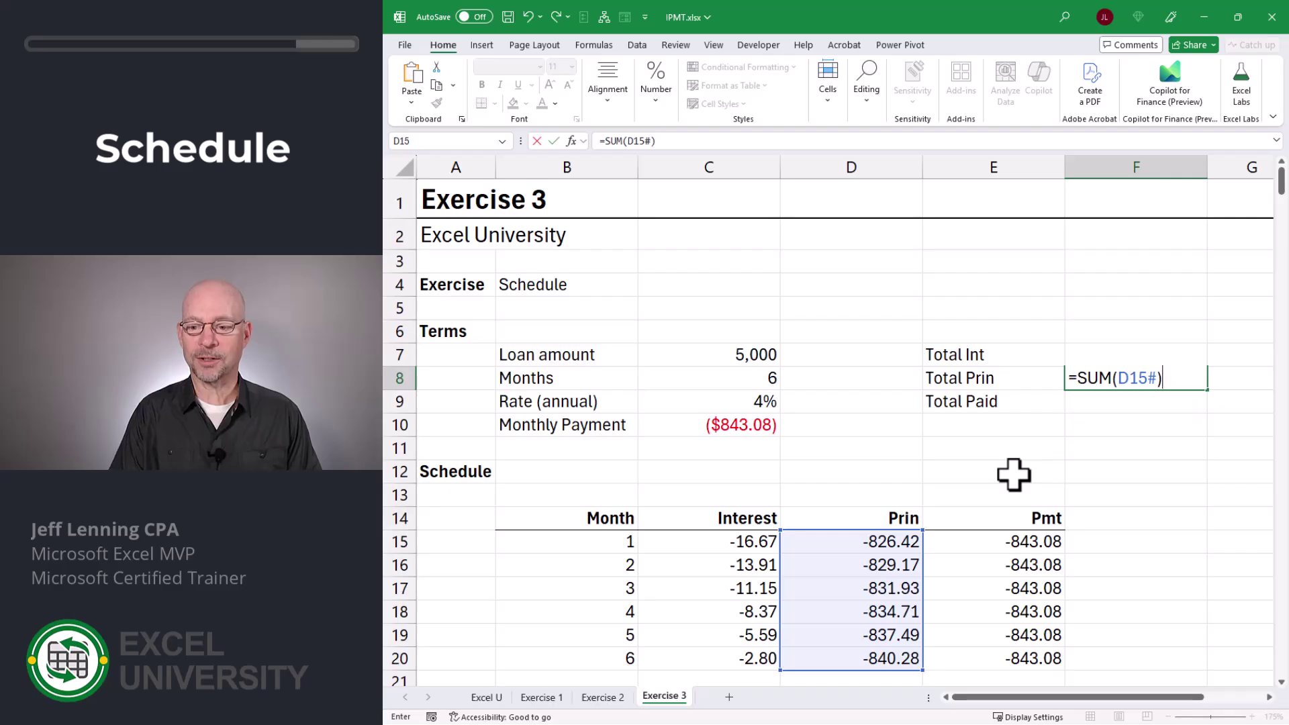
key(Return)
text(=)
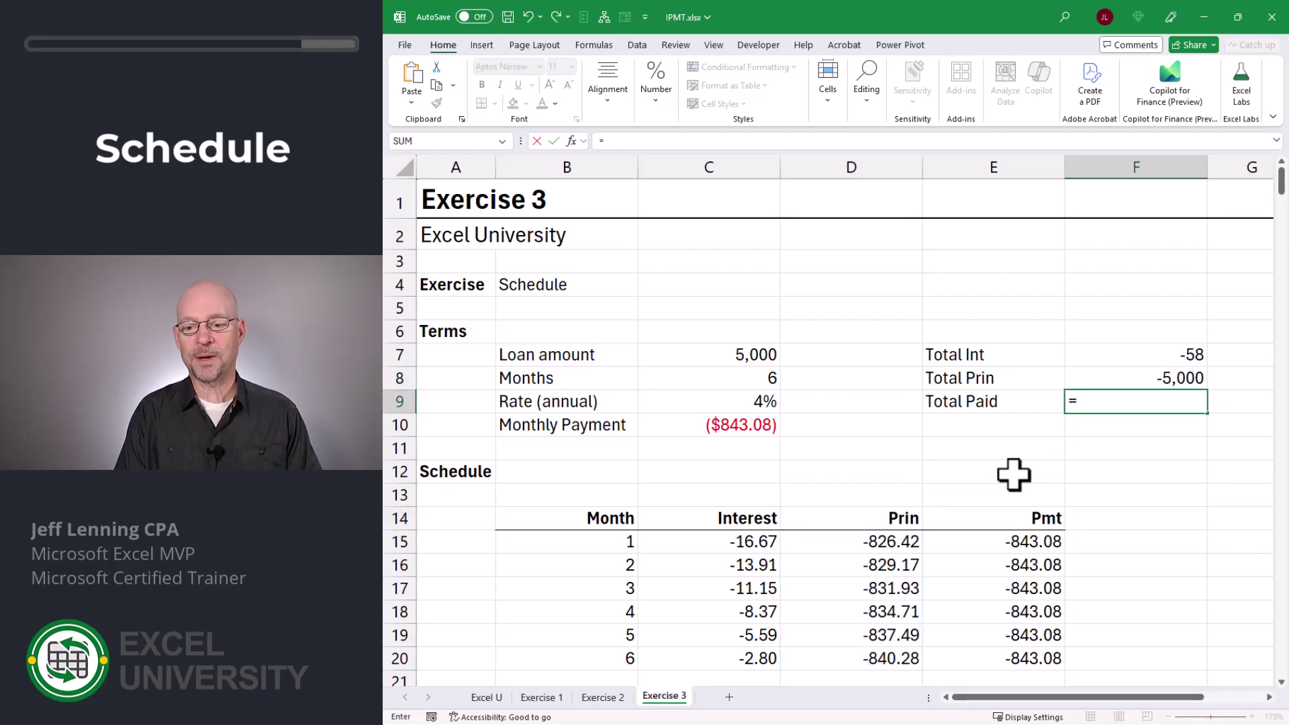
text(SUM()
click(1034, 541)
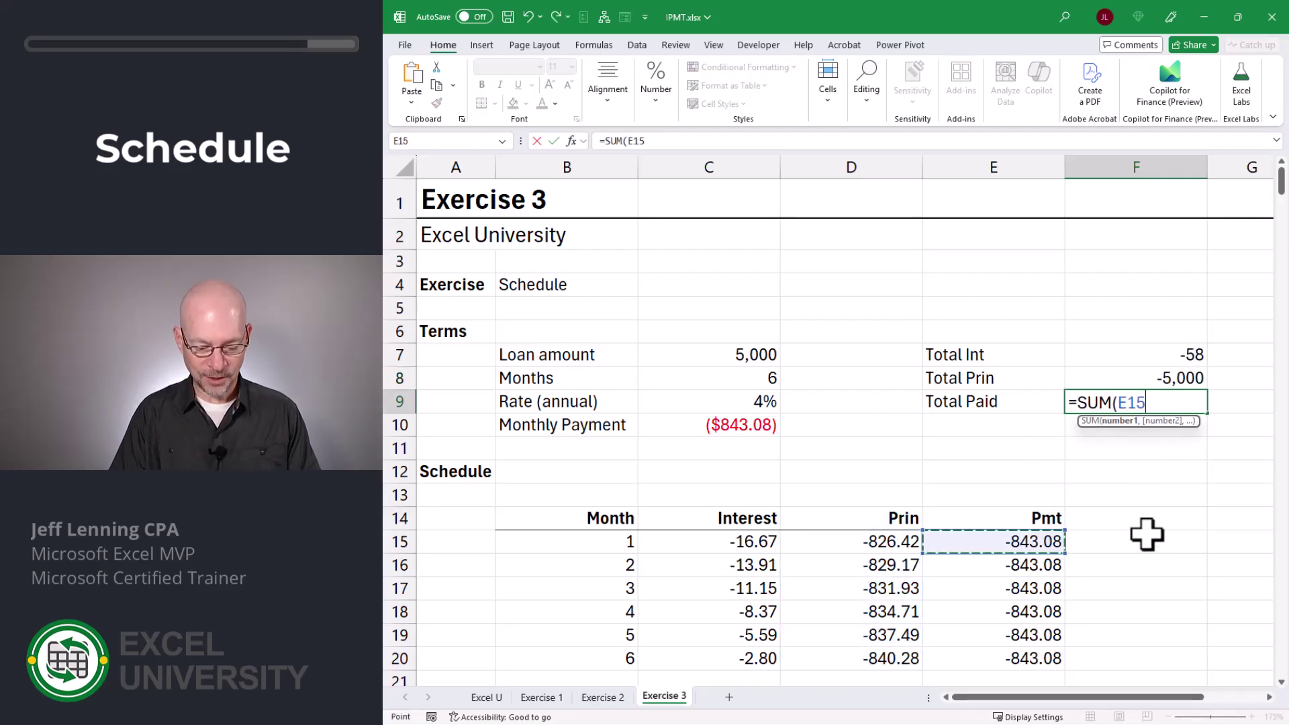
text(#))
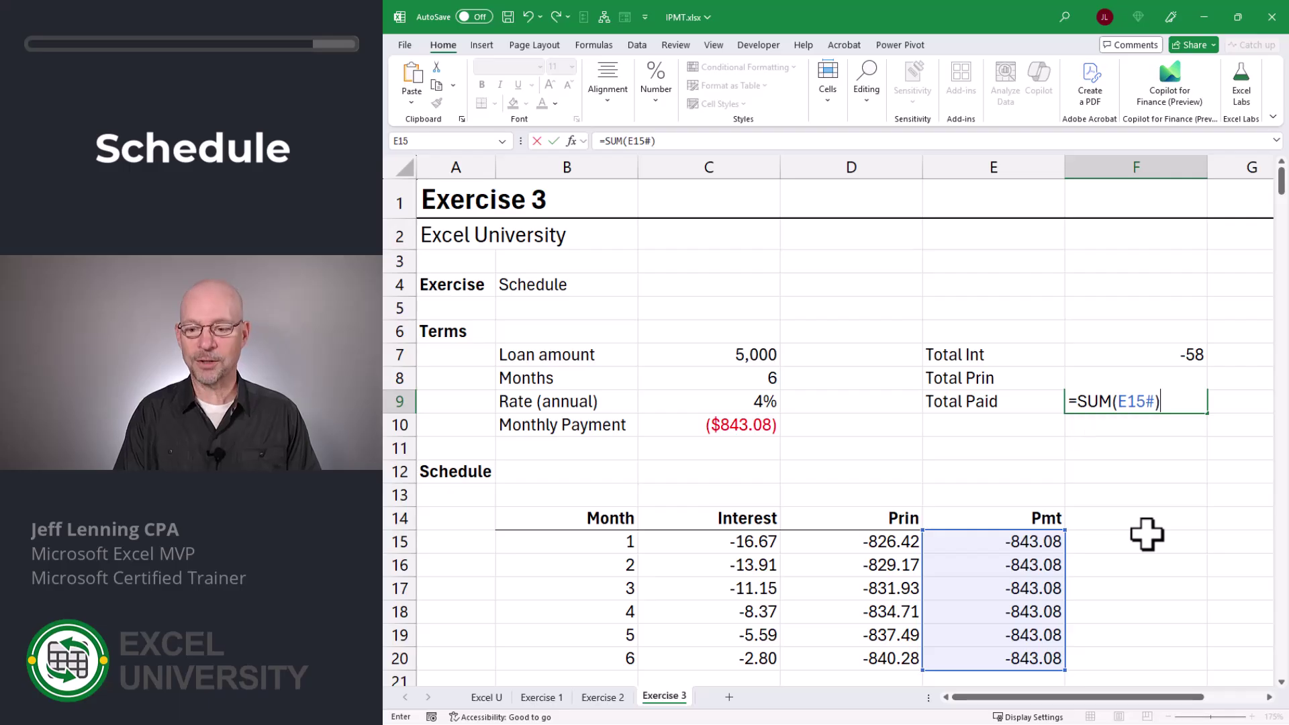